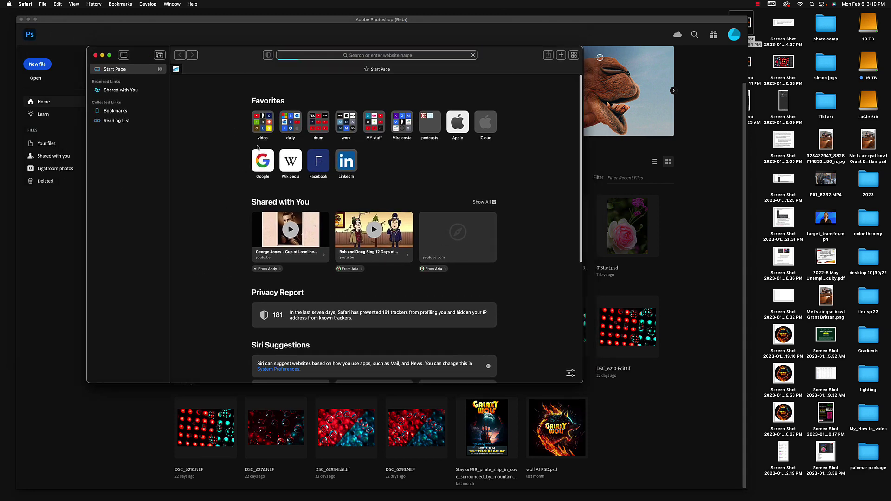
- Open Google from the Start Page, enlarge the Safari window, and type 'pattern' into the search box
click(263, 160)
drag(232, 54, 182, 34)
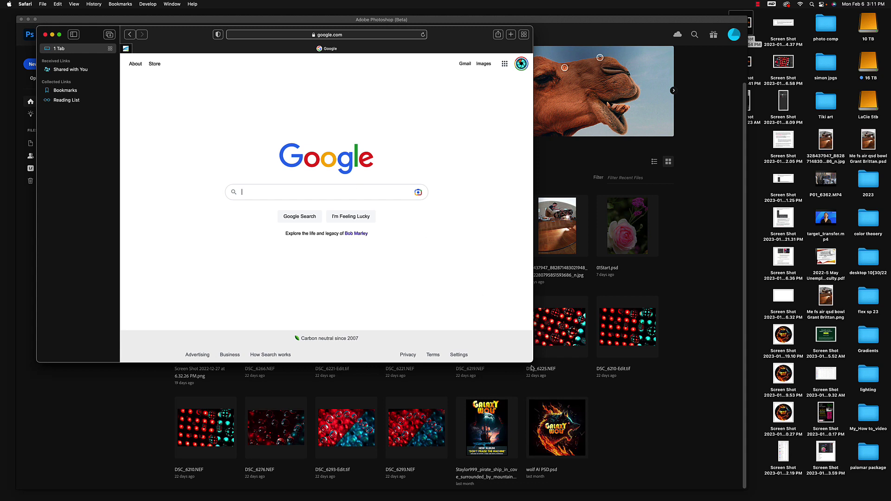
drag(532, 362, 749, 471)
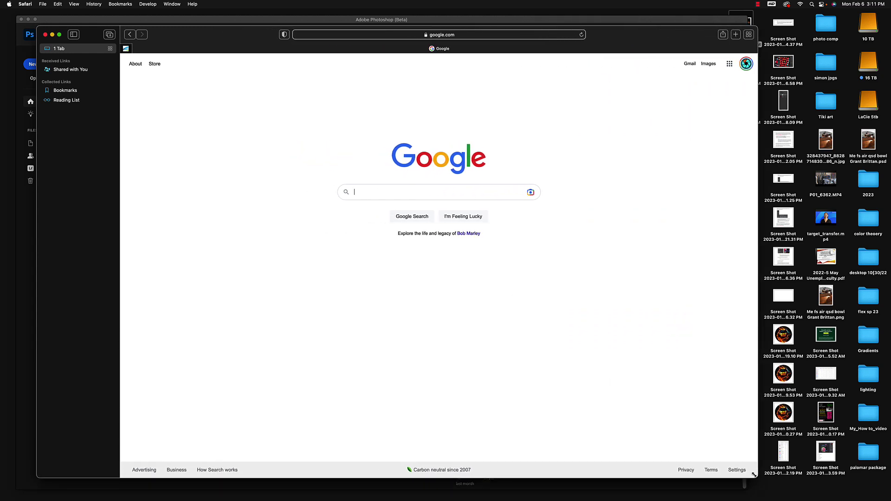
drag(644, 33, 630, 47)
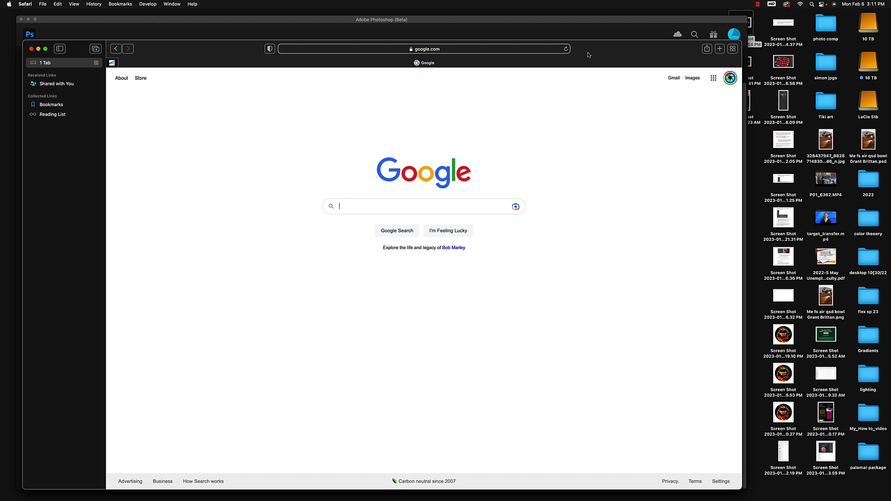
drag(589, 52, 606, 44)
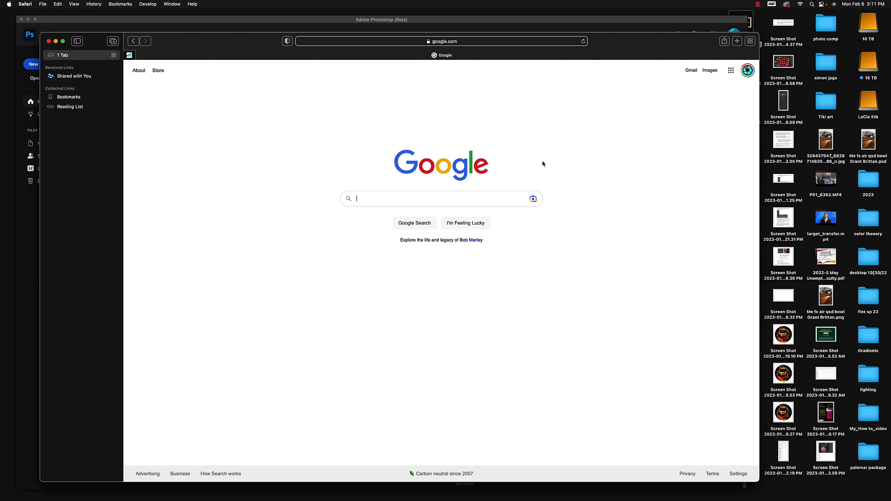
drag(612, 41, 631, 50)
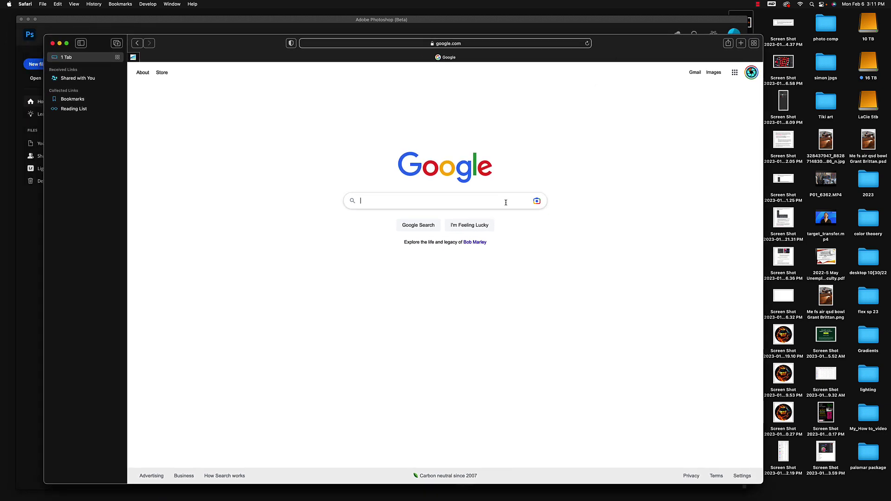
text(pattern)
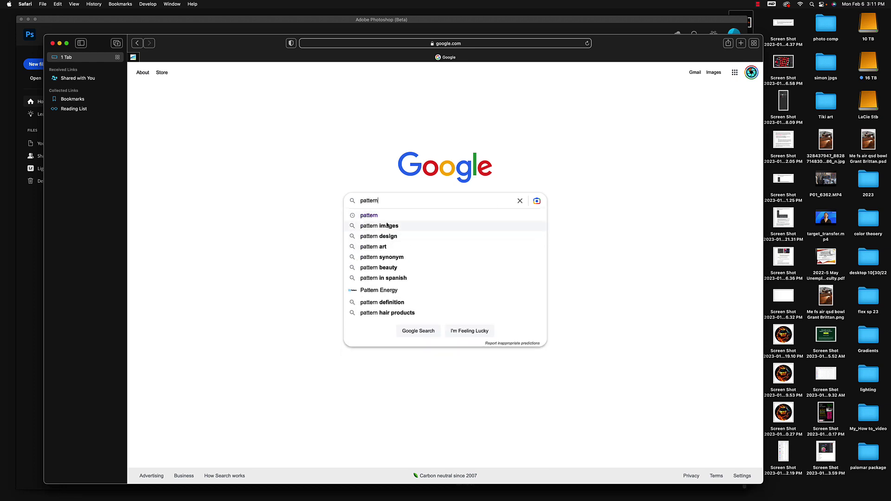
- Search Google for 'pattern' and switch to the Images results
key(Return)
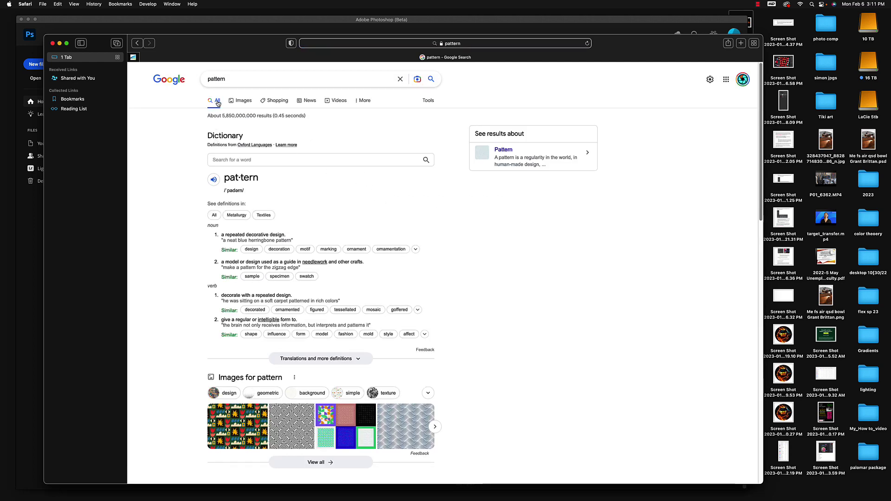
click(243, 103)
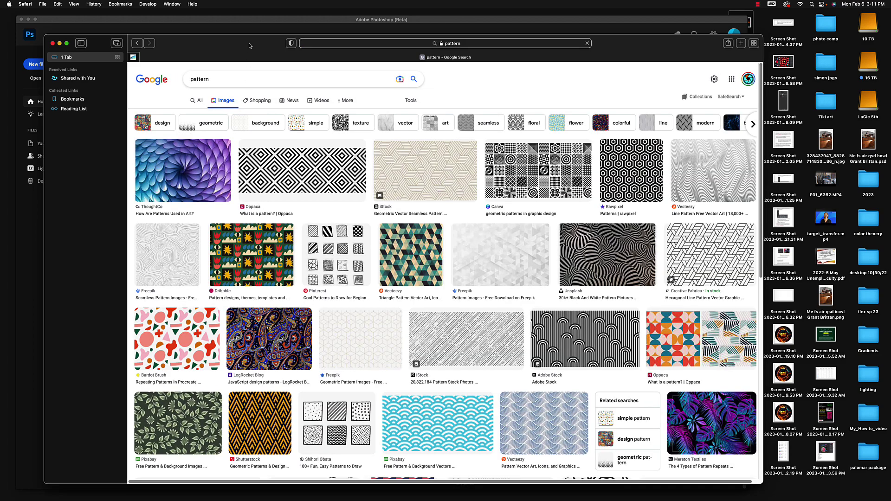
drag(249, 43, 206, 19)
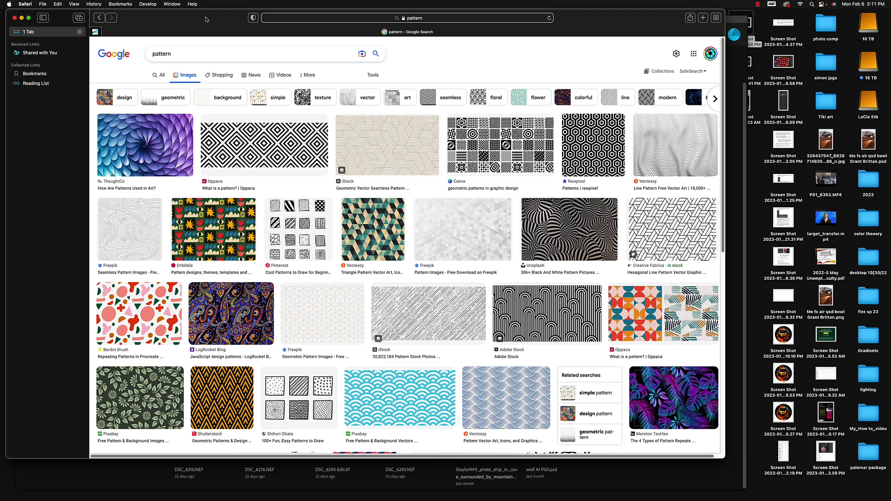
mouse_move(216, 20)
mouse_down()
mouse_move(224, 21)
mouse_move(215, 21)
mouse_up()
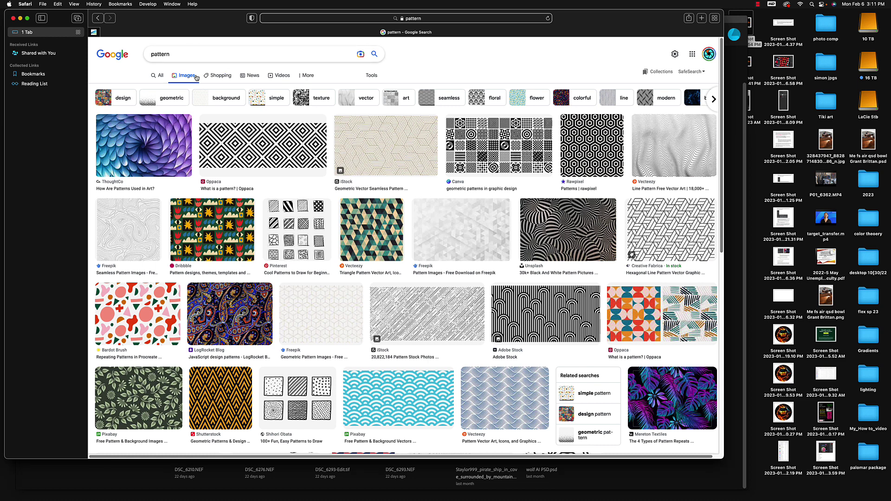
- Filter the image results to Large size only
click(373, 76)
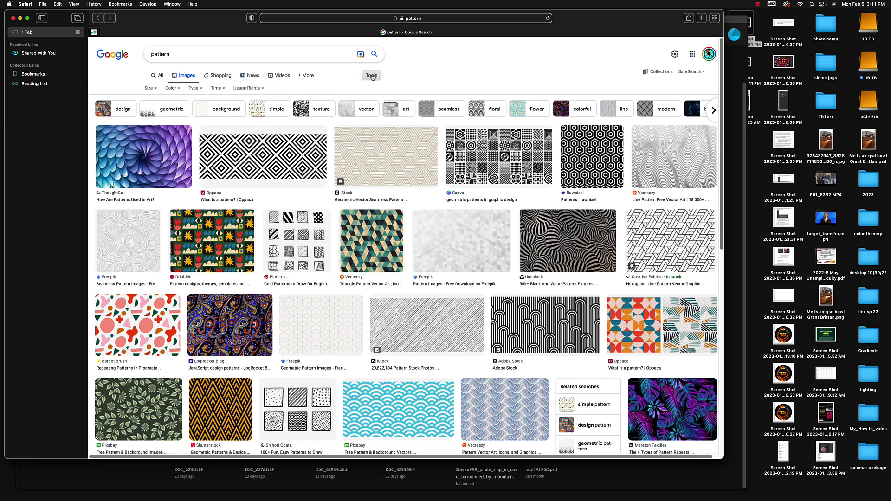
click(149, 90)
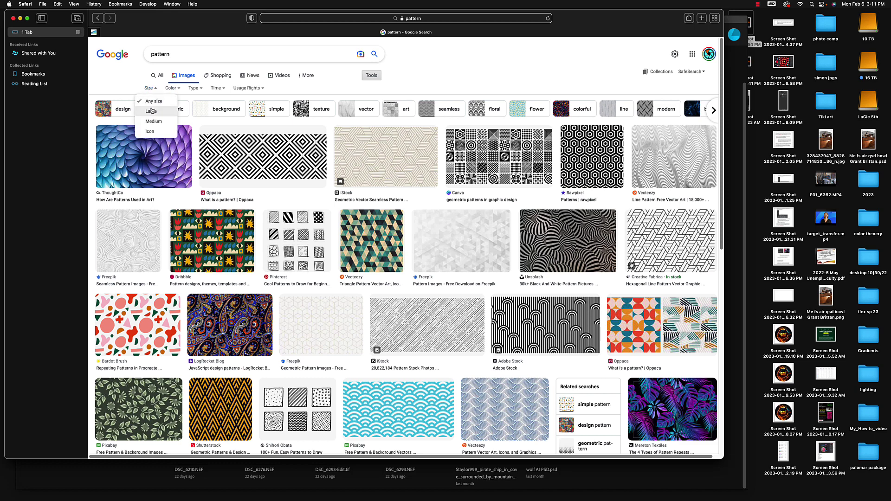
click(151, 112)
drag(203, 19, 183, 18)
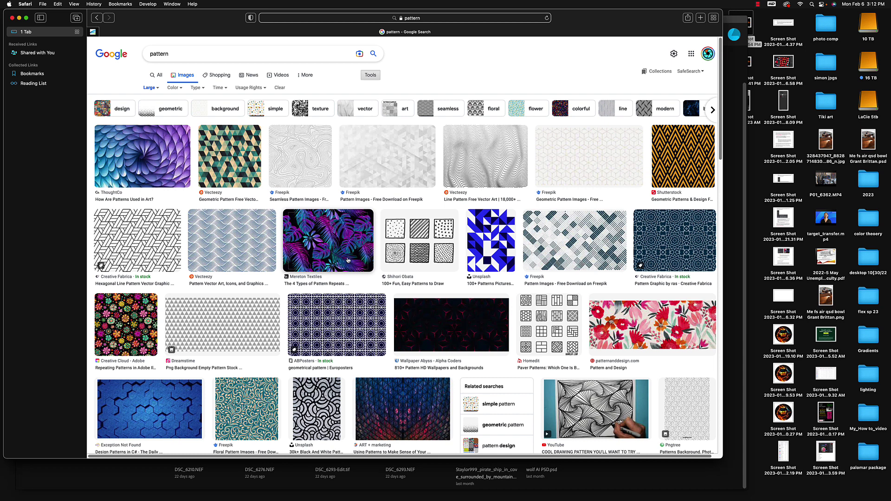
- Scroll the pattern results and preview the pale blue-purple triangle pattern from Pexels
scroll(348, 260, down, 1)
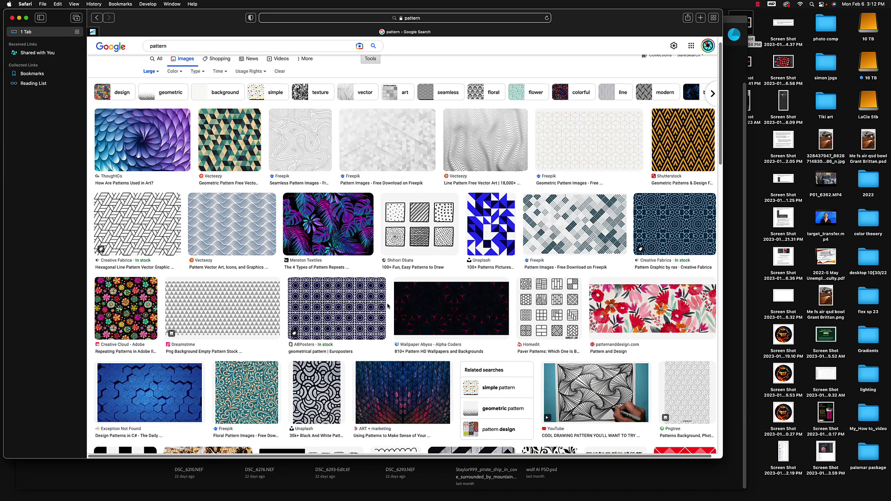
scroll(388, 306, down, 2)
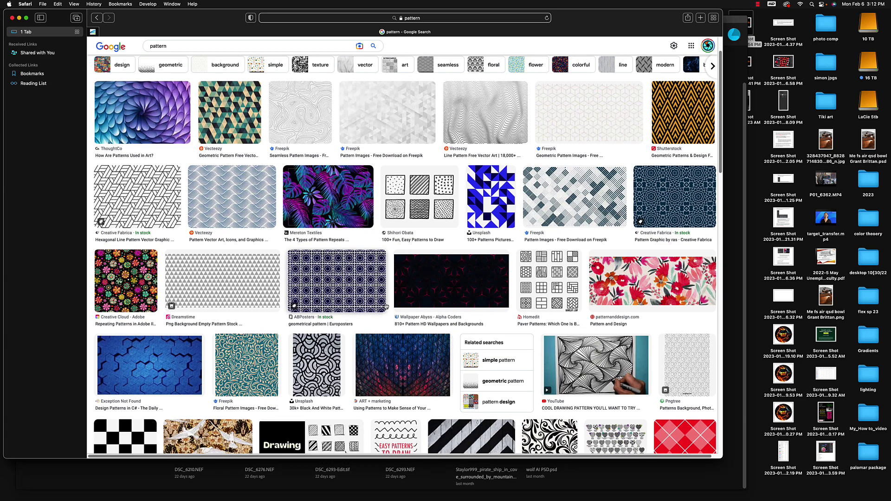
scroll(384, 303, down, 3)
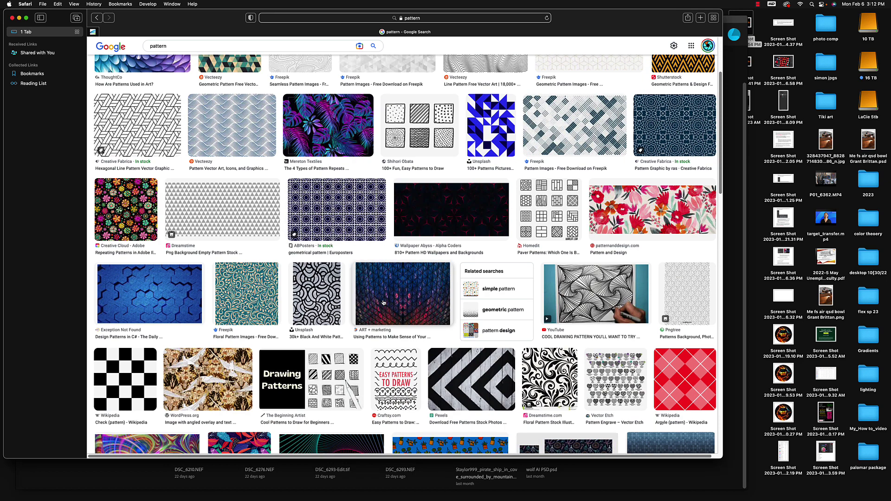
scroll(383, 303, up, 1)
scroll(262, 231, up, 4)
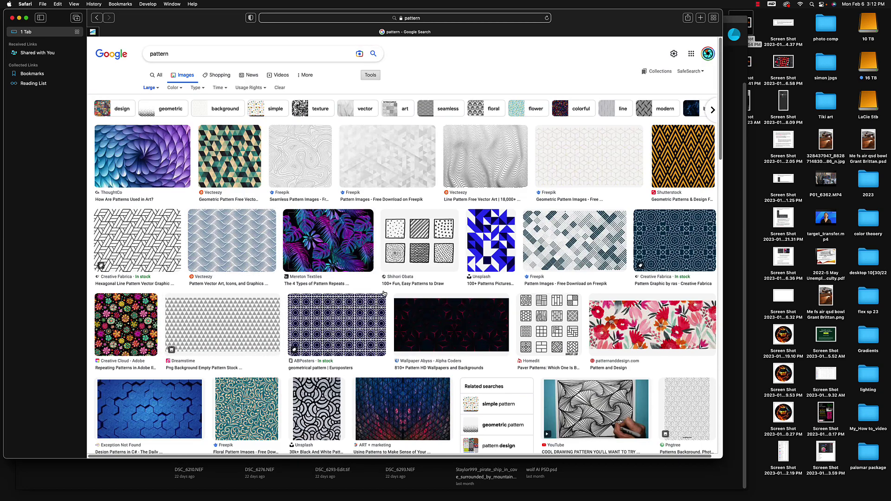
scroll(560, 250, down, 3)
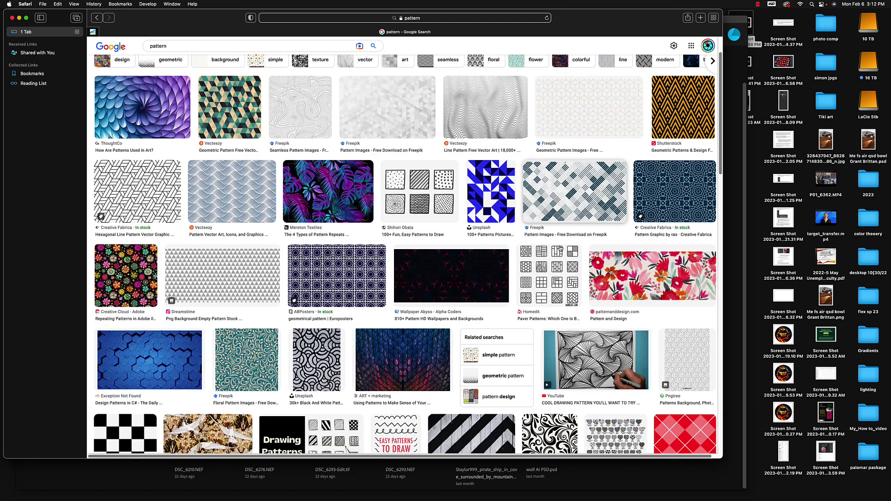
scroll(560, 248, down, 12)
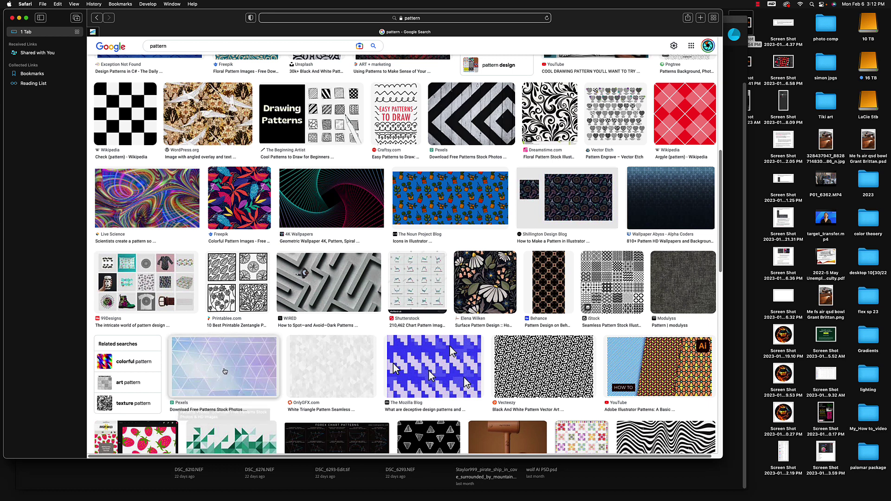
click(220, 367)
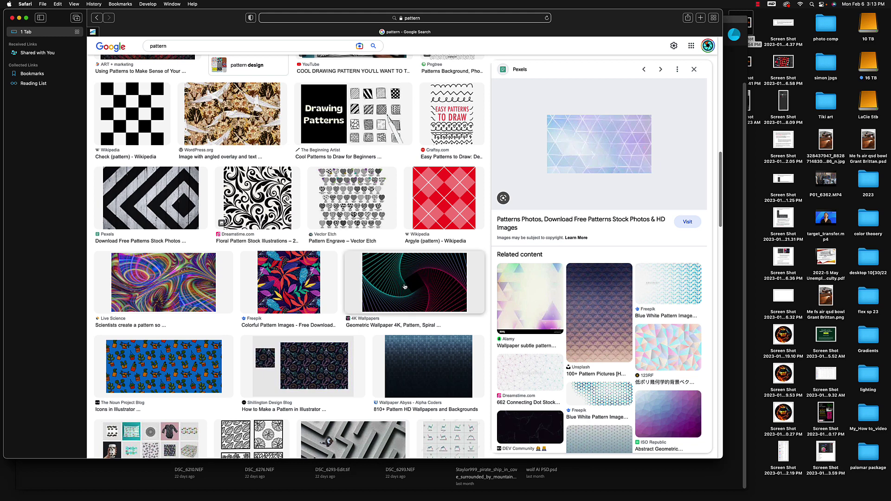
scroll(413, 287, up, 1)
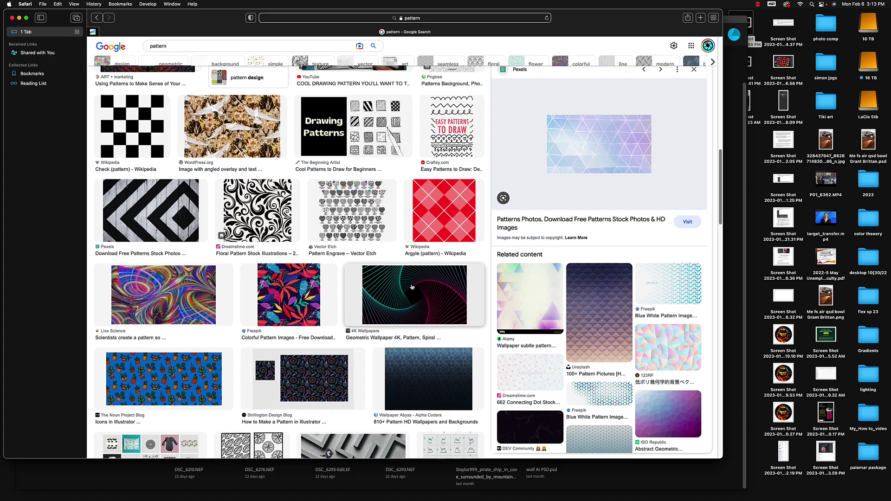
scroll(413, 287, down, 5)
scroll(411, 286, up, 6)
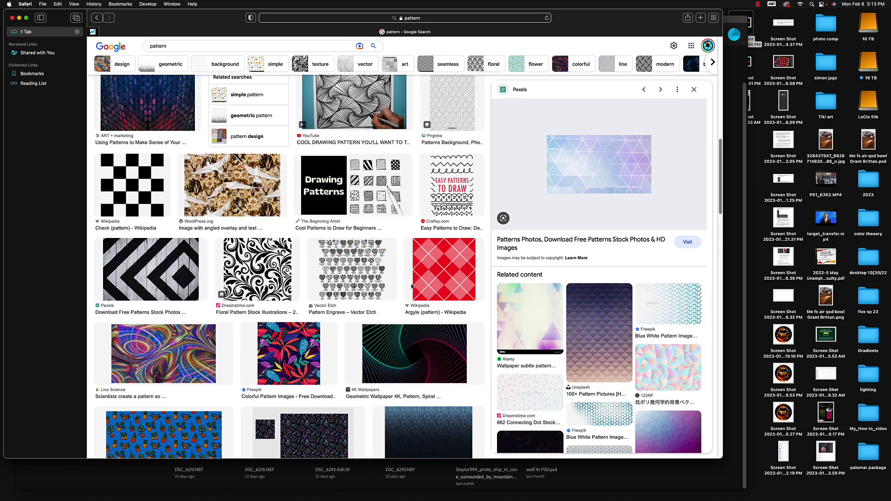
scroll(417, 350, down, 2)
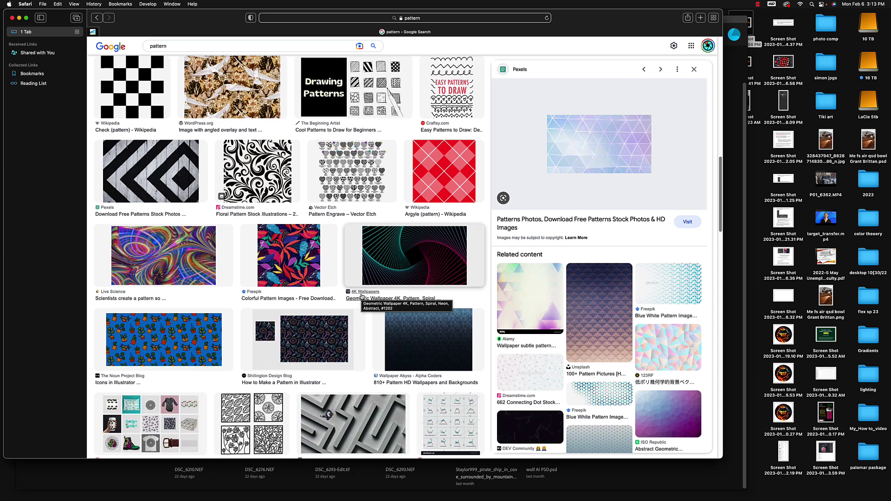
scroll(362, 297, down, 6)
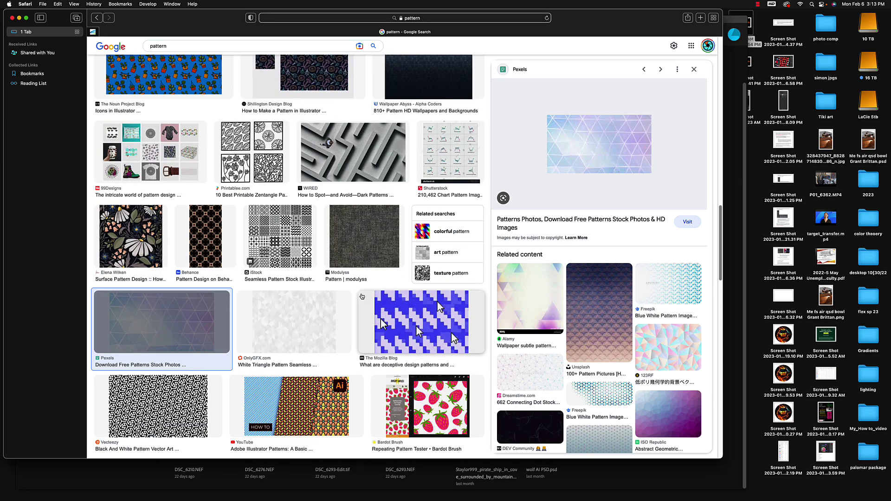
scroll(362, 297, down, 3)
scroll(363, 296, down, 8)
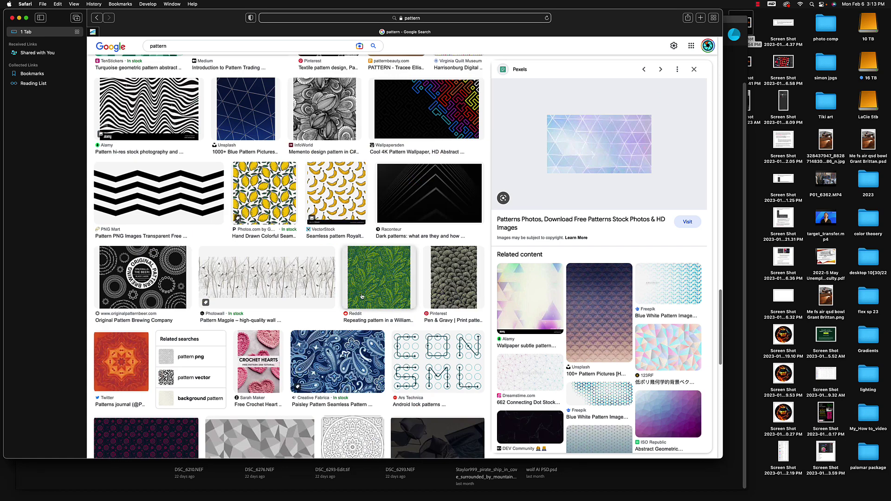
scroll(362, 296, down, 10)
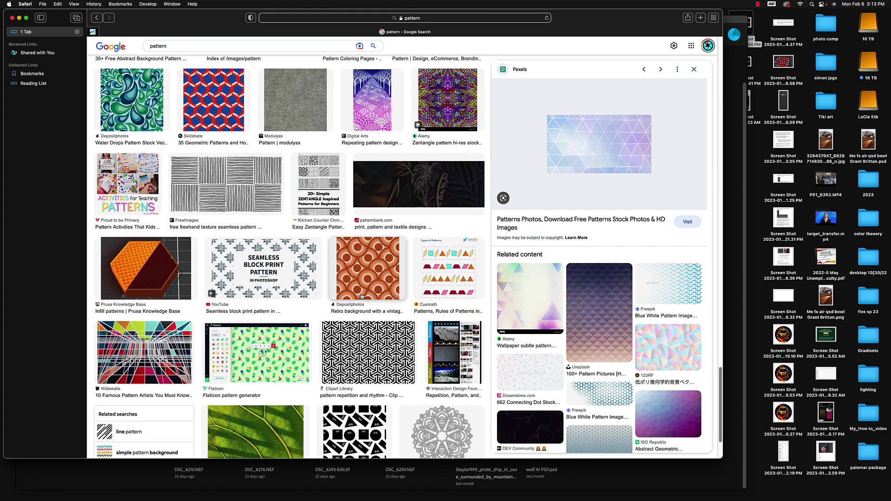
scroll(362, 296, down, 5)
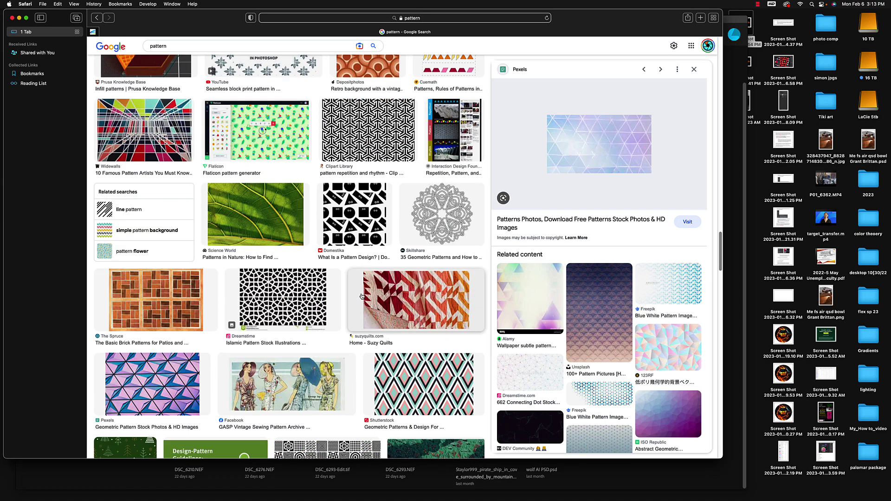
scroll(362, 297, down, 3)
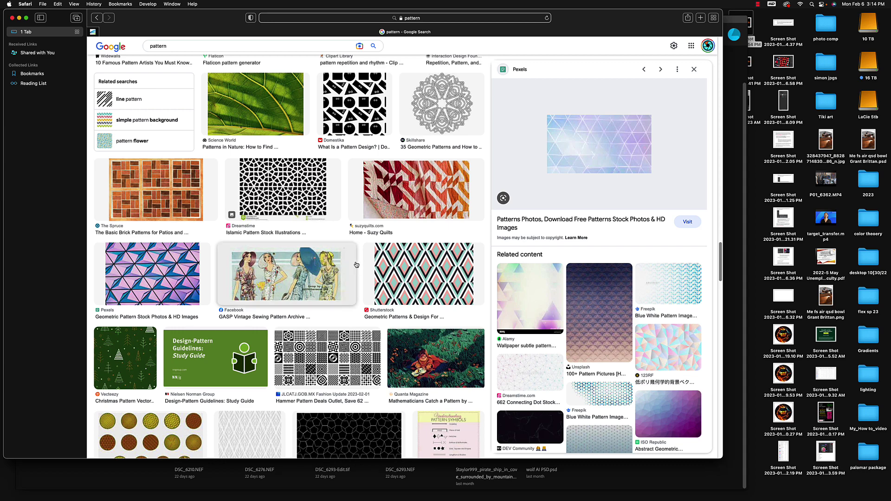
drag(575, 20, 543, 21)
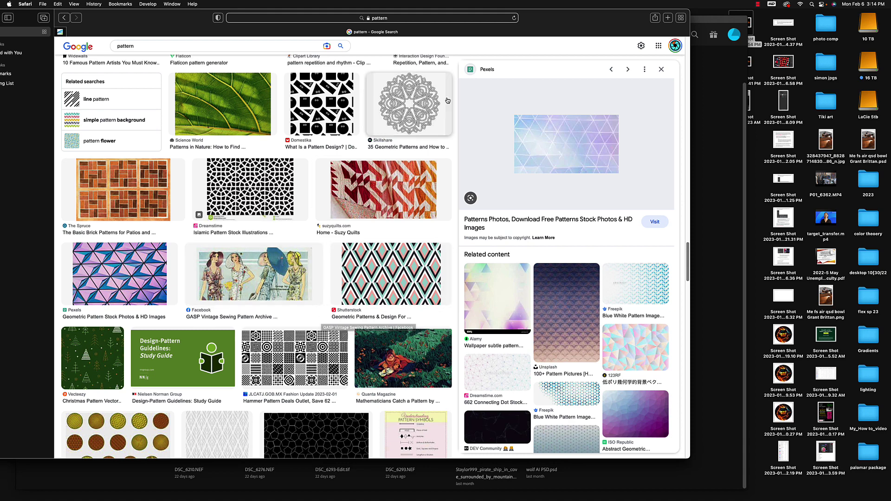
drag(529, 29, 632, 38)
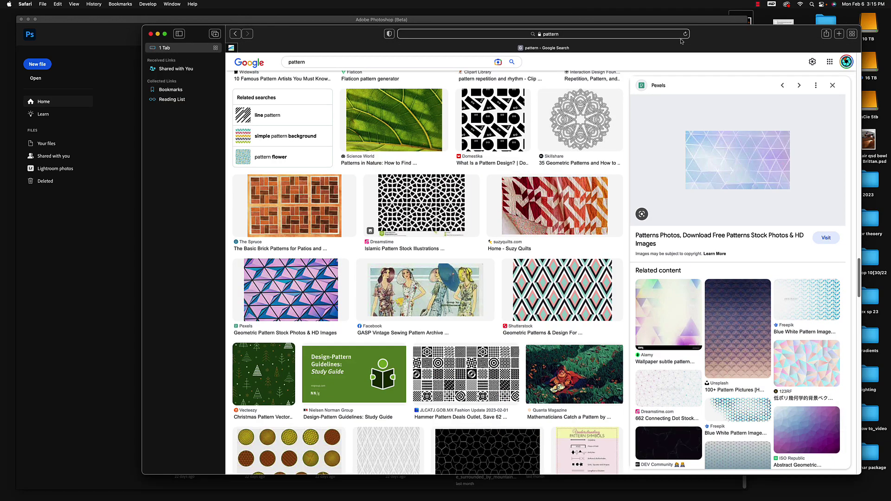
drag(682, 42, 576, 3)
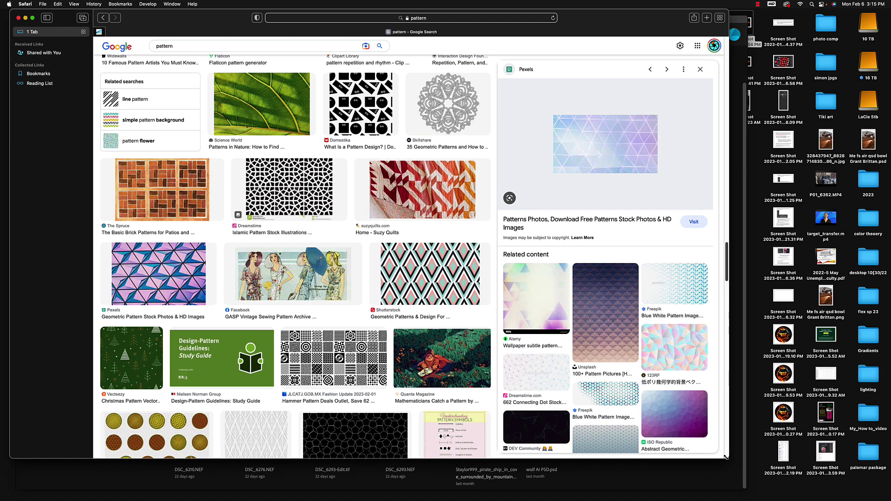
drag(729, 459, 796, 477)
scroll(434, 332, down, 5)
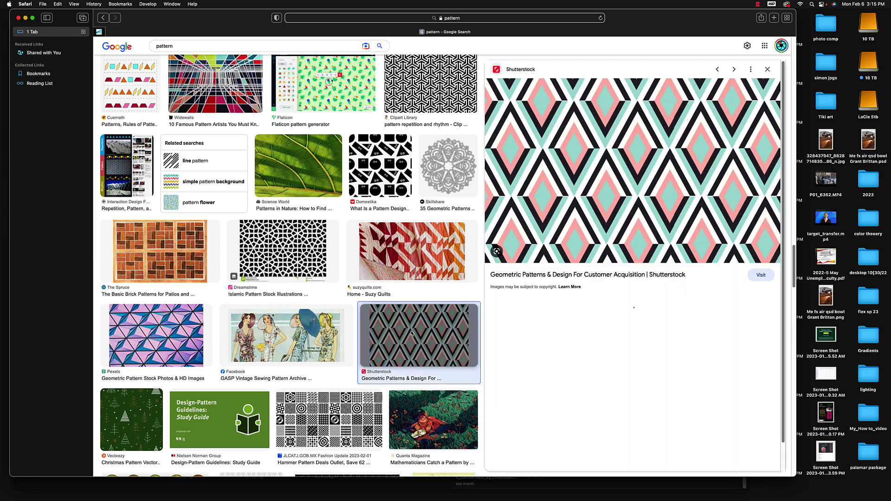
click(412, 334)
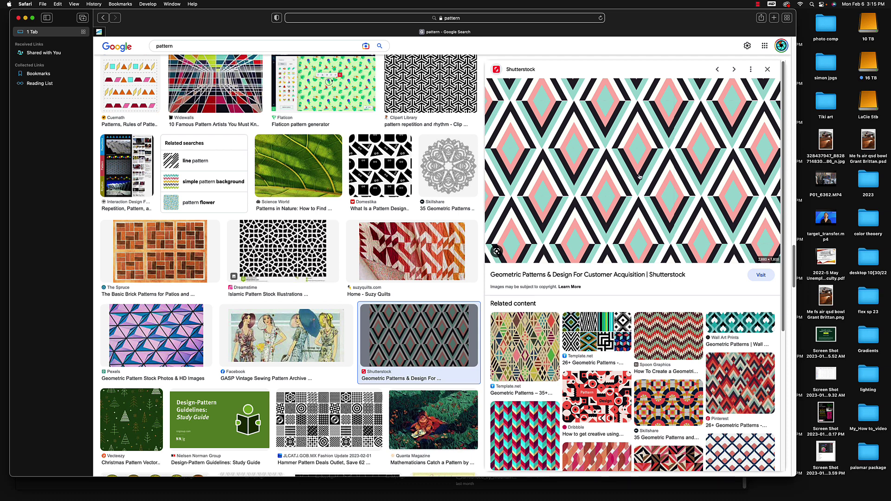
- Save the mint-and-pink diamond pattern image to the Downloads folder
right_click(604, 169)
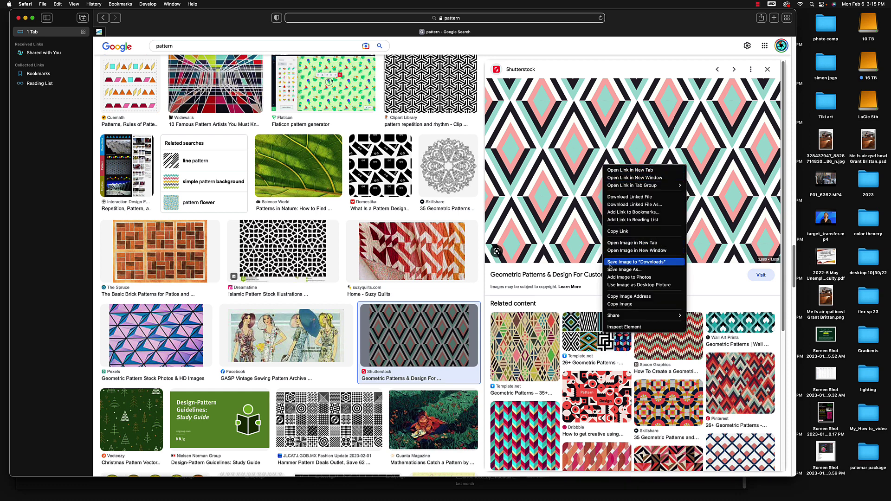
click(651, 263)
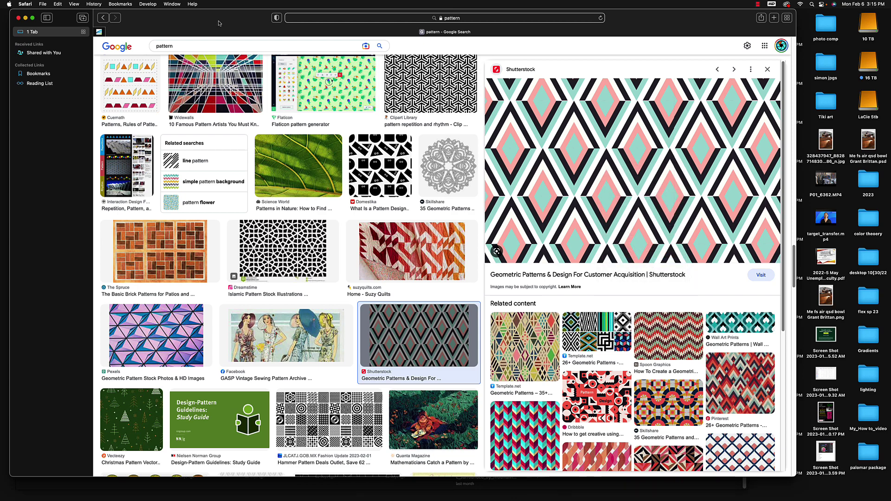
drag(219, 23, 250, 31)
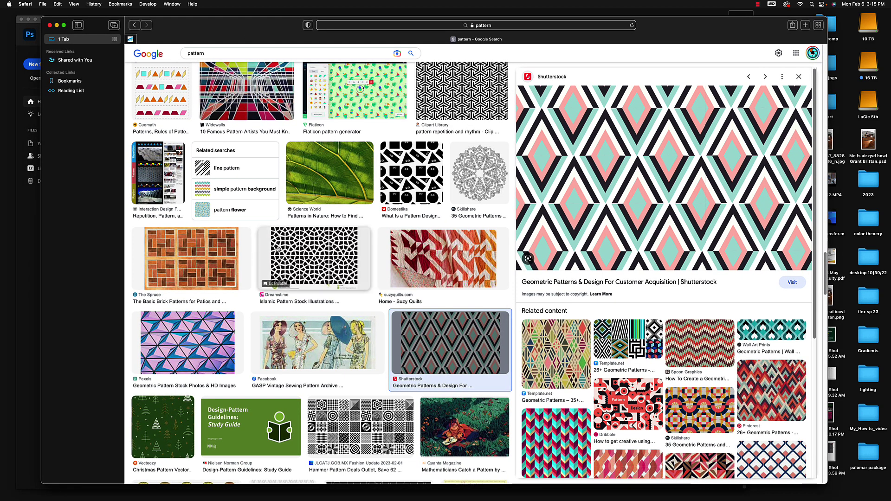
- Leave the browser for the desktop and open a new Finder window
scroll(337, 325, down, 10)
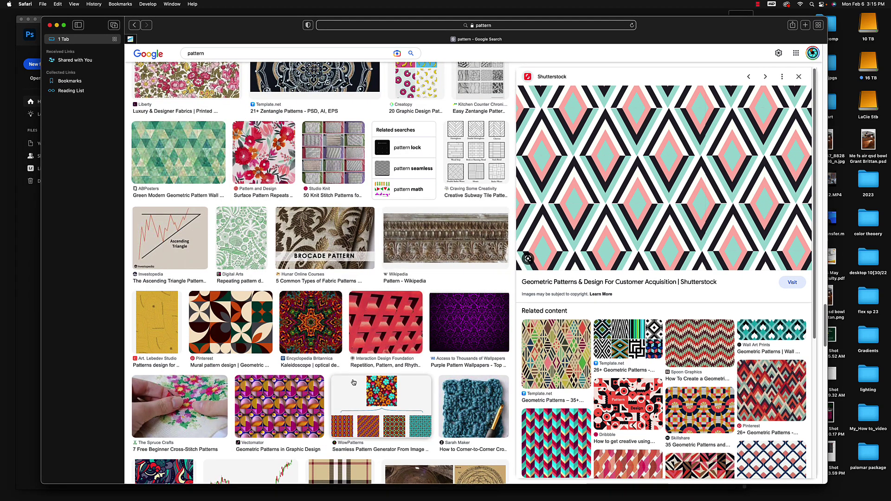
scroll(350, 311, down, 7)
scroll(350, 312, down, 4)
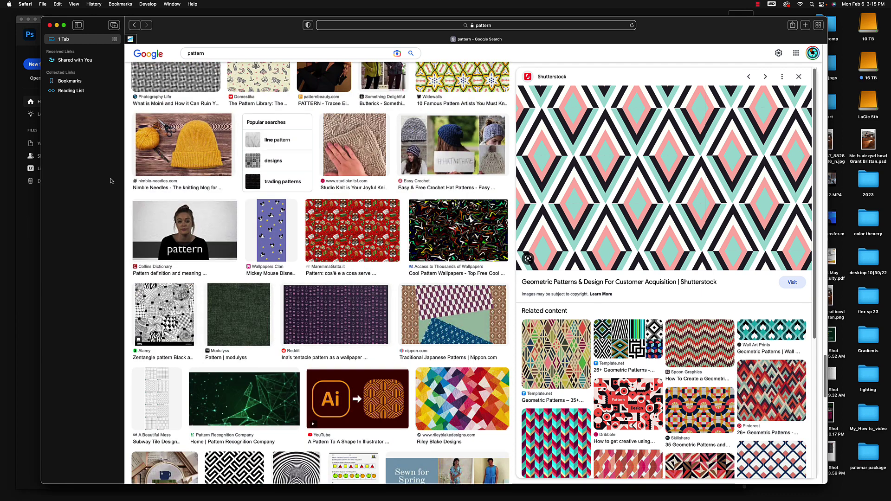
click(9, 94)
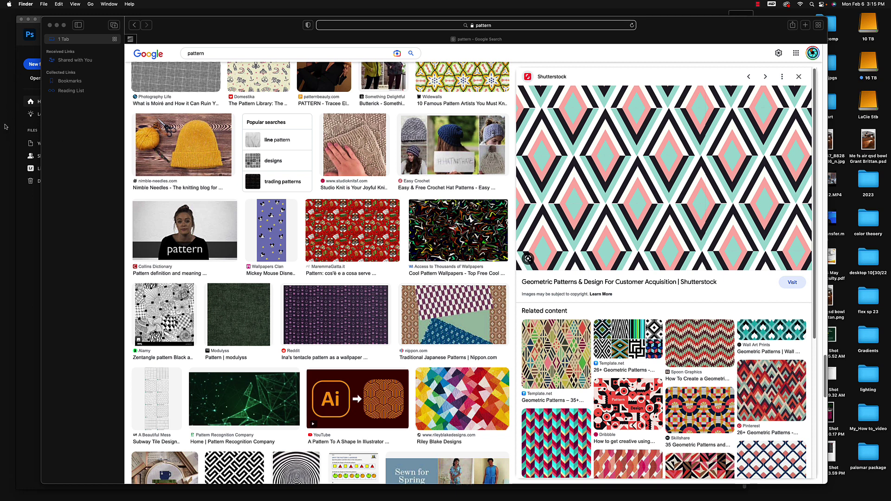
key(super+n)
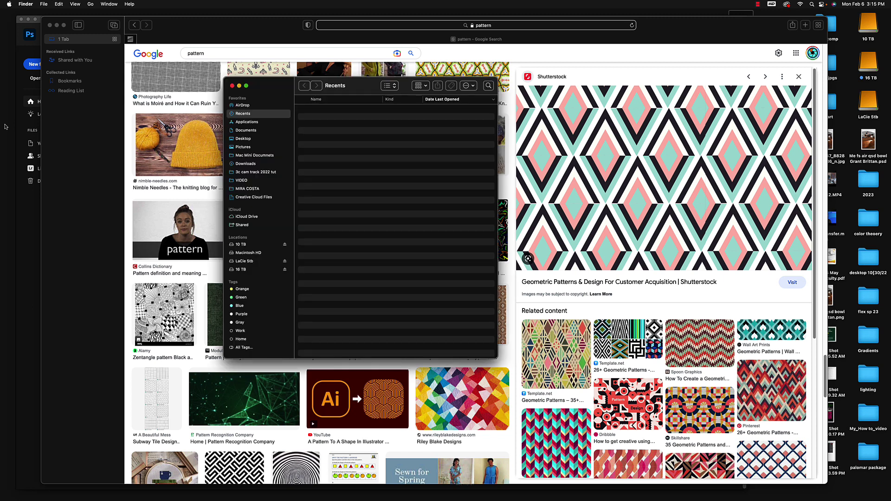
- In Downloads, Quick Look featured-geometric.png-2.webp at full size, then close the preview
click(247, 164)
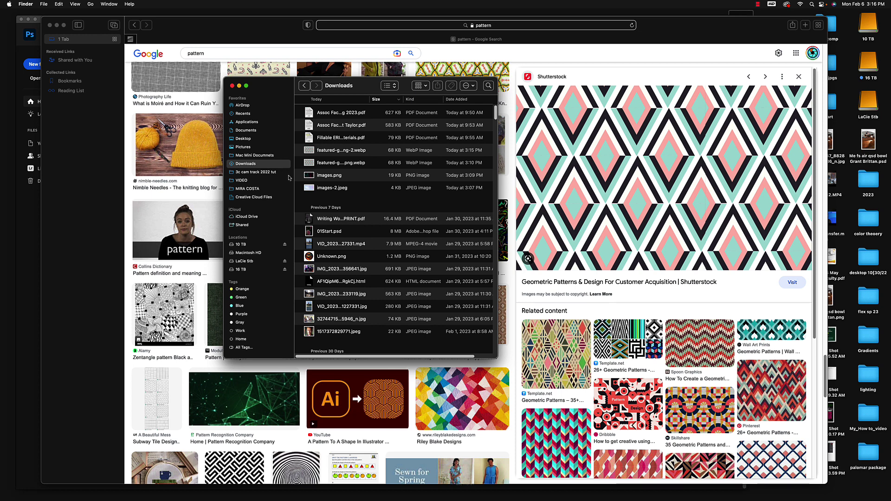
click(345, 151)
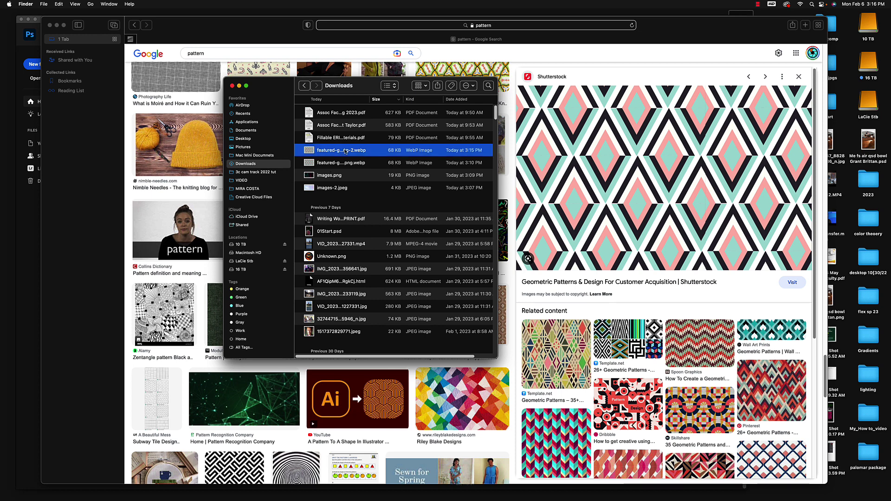
key(space)
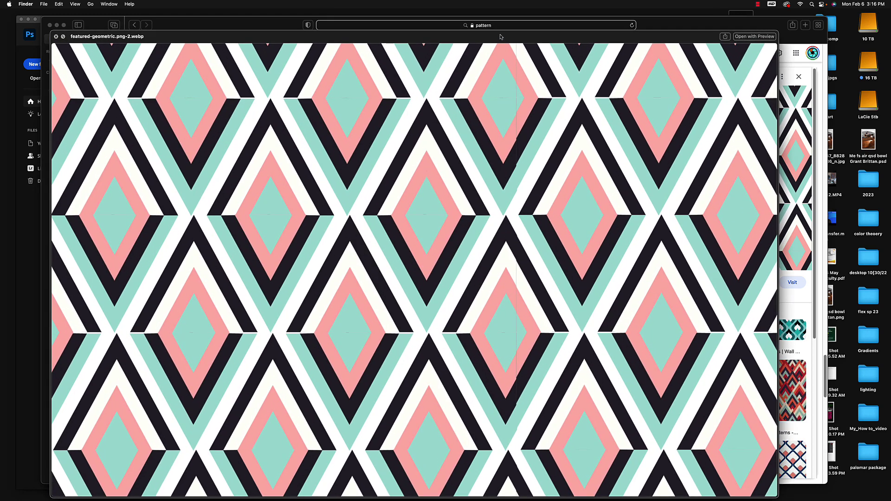
drag(500, 37, 513, 38)
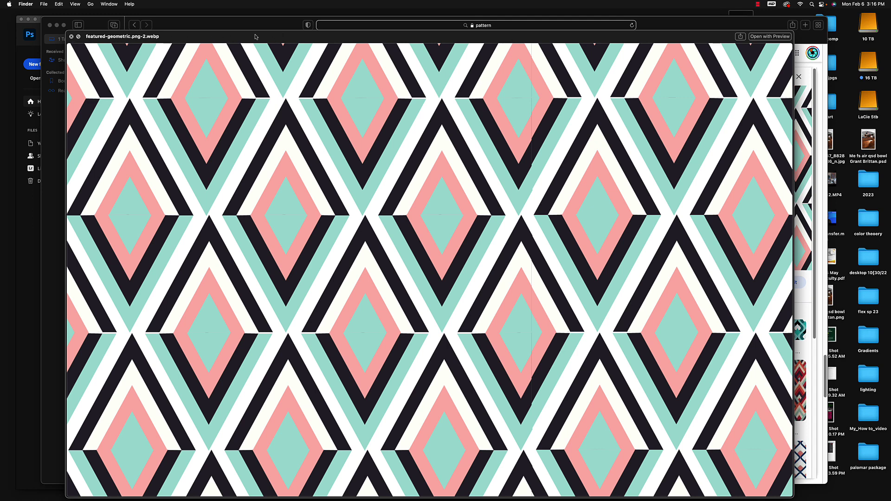
drag(255, 37, 219, 73)
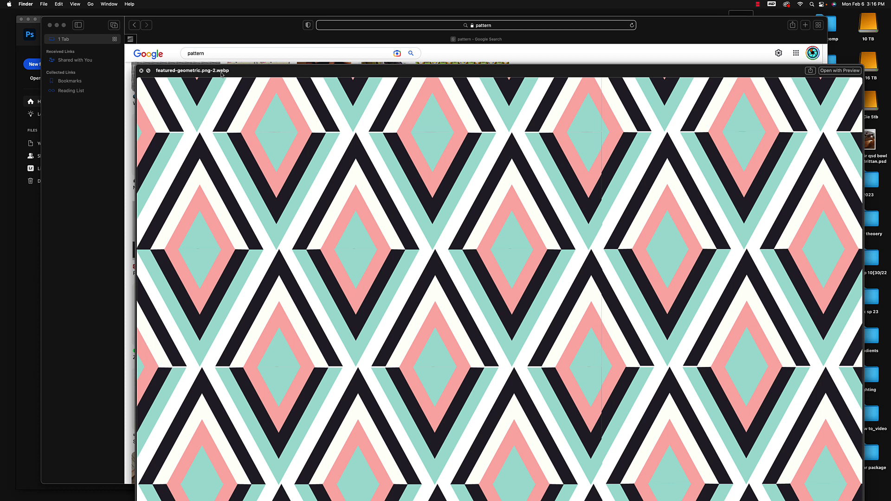
click(142, 70)
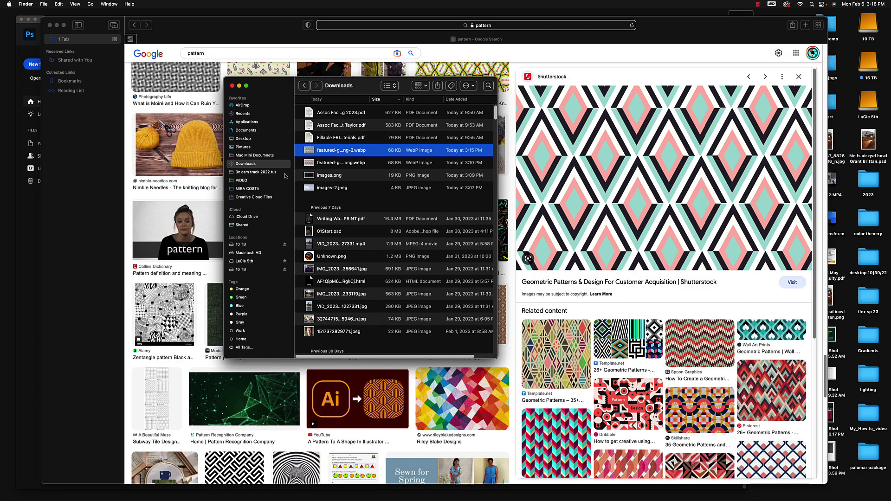
- Try Open With > Other… on the pattern file, cancel, then drag it onto Photoshop in the Dock
right_click(350, 151)
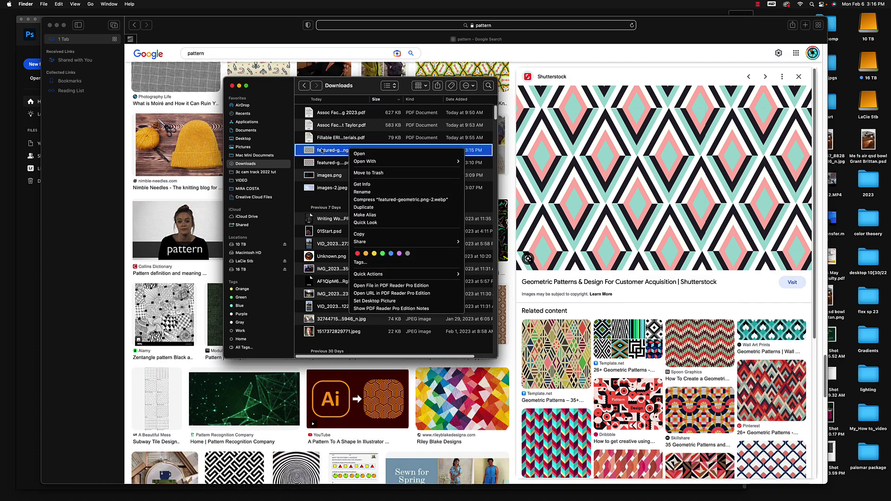
mouse_move(365, 163)
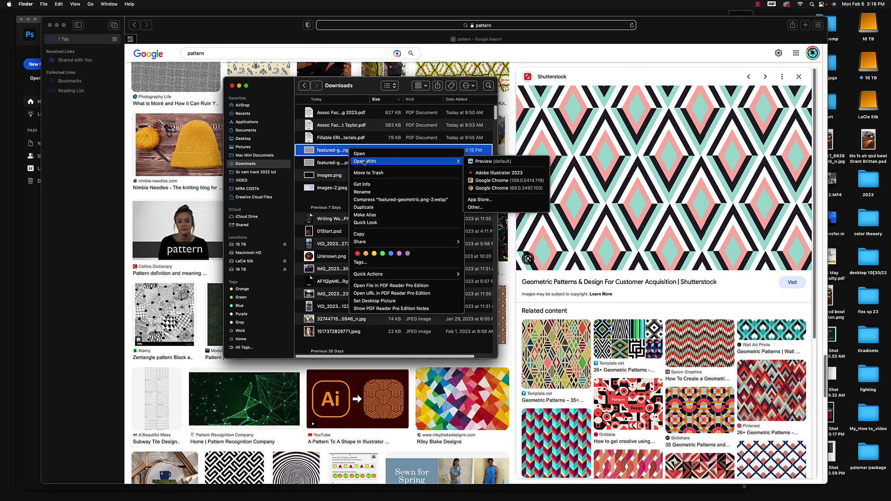
click(476, 207)
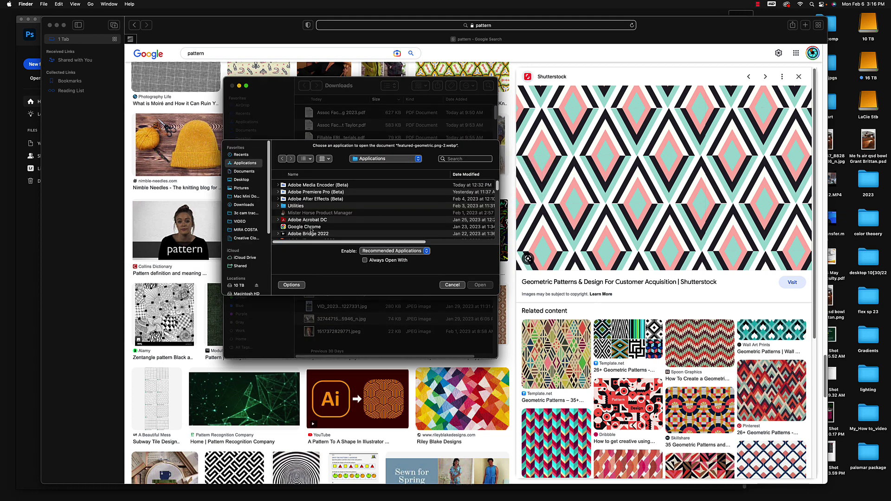
click(453, 285)
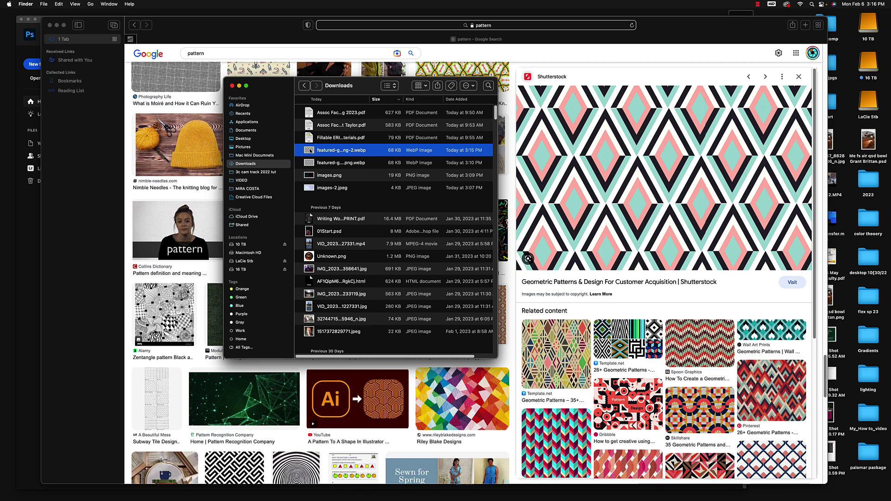
drag(310, 151, 429, 482)
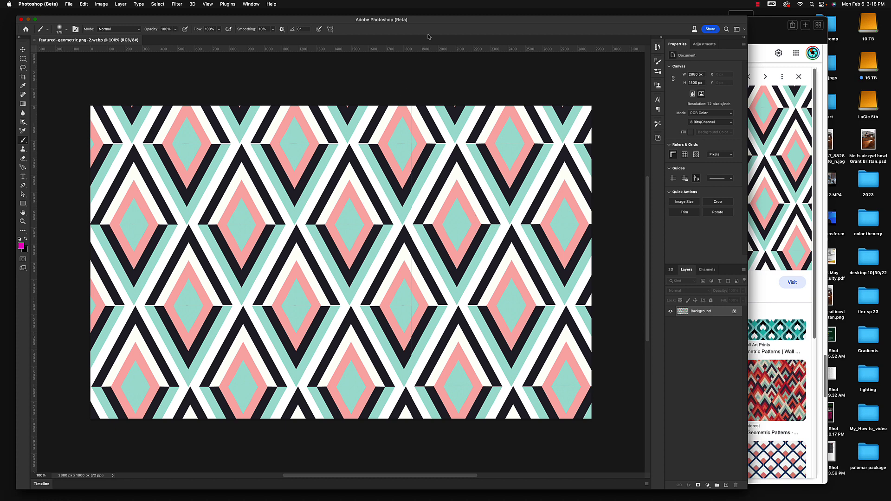
- Position the Photoshop window showing the 2880 × 1800 pattern and turn off View > Rulers
mouse_move(422, 19)
mouse_down()
mouse_move(450, 21)
mouse_move(416, 21)
mouse_up()
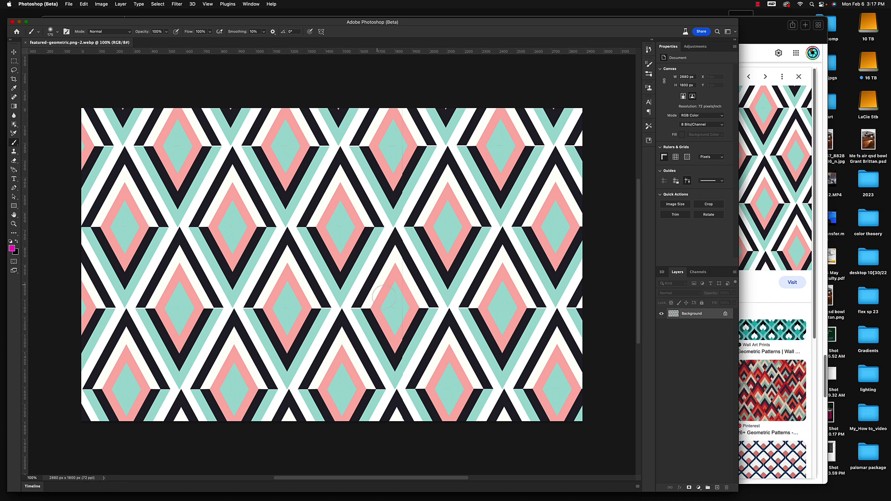
drag(439, 23, 456, 22)
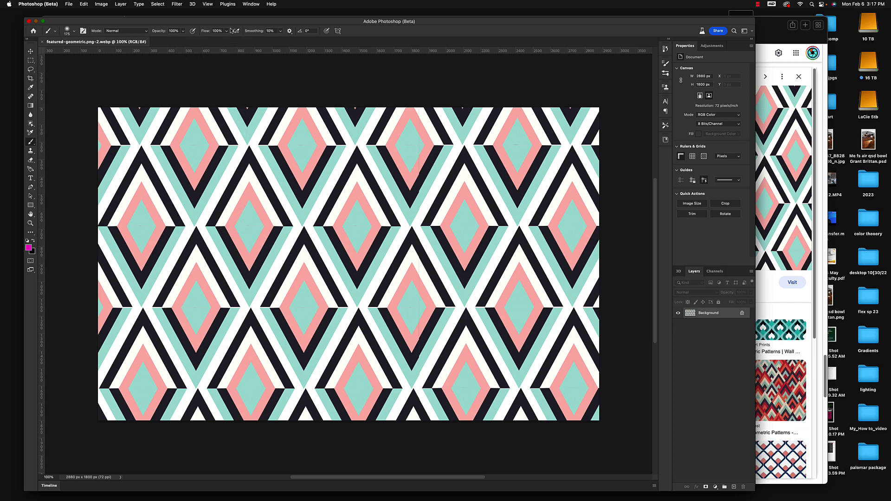
click(208, 4)
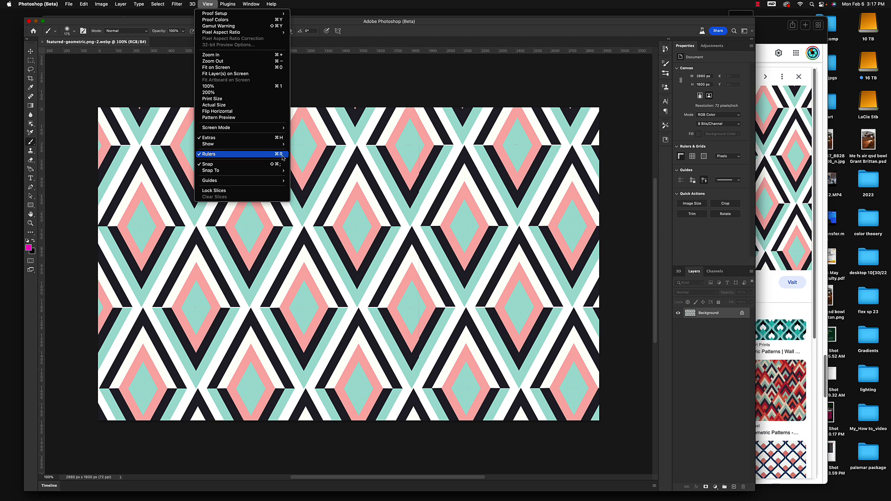
click(209, 154)
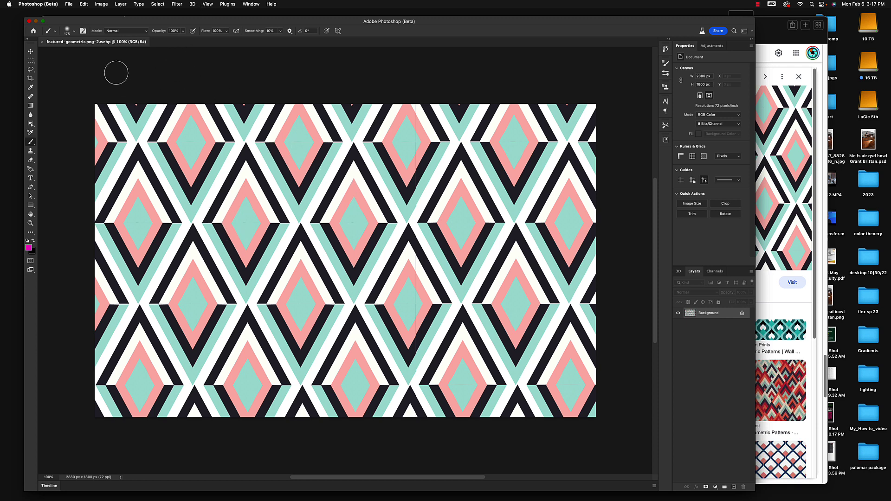
- Create Untitled-1, an 800 × 800 pixel document with Artboards enabled, via File > New
click(68, 5)
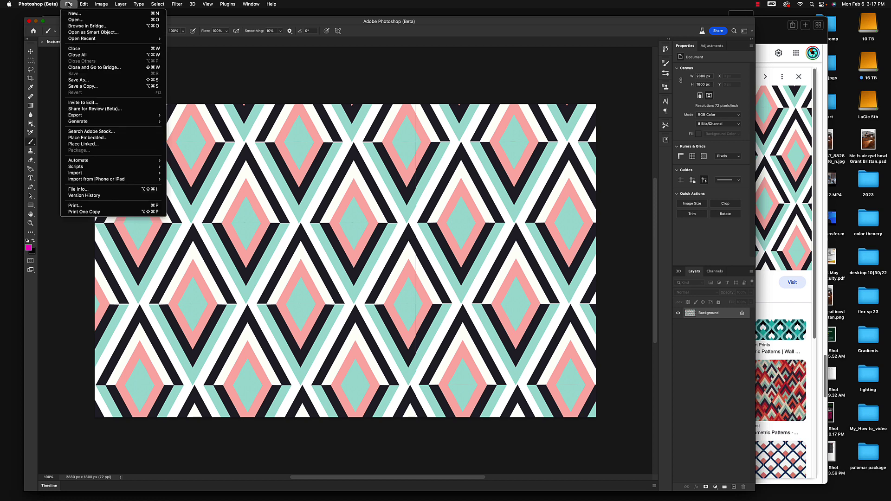
click(78, 14)
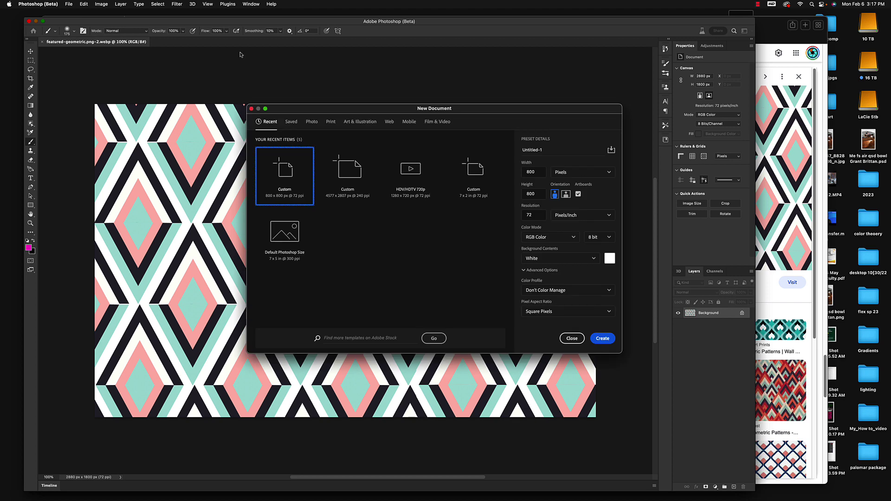
drag(432, 110, 367, 108)
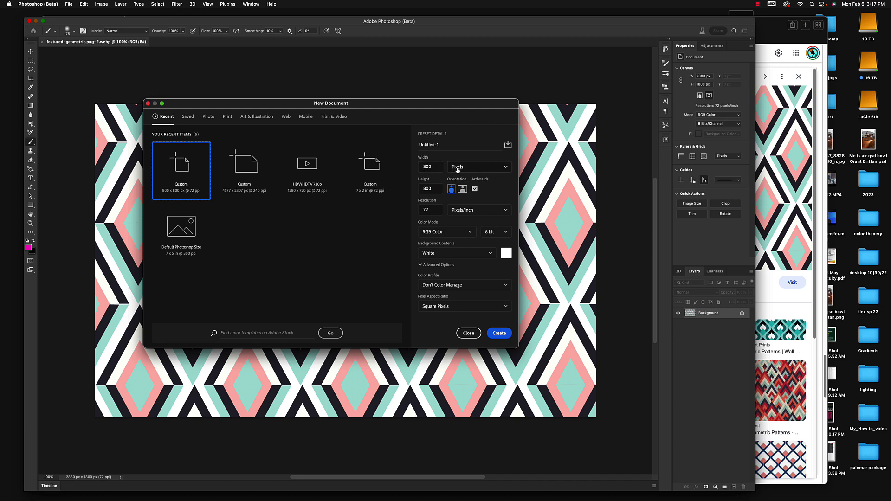
click(499, 171)
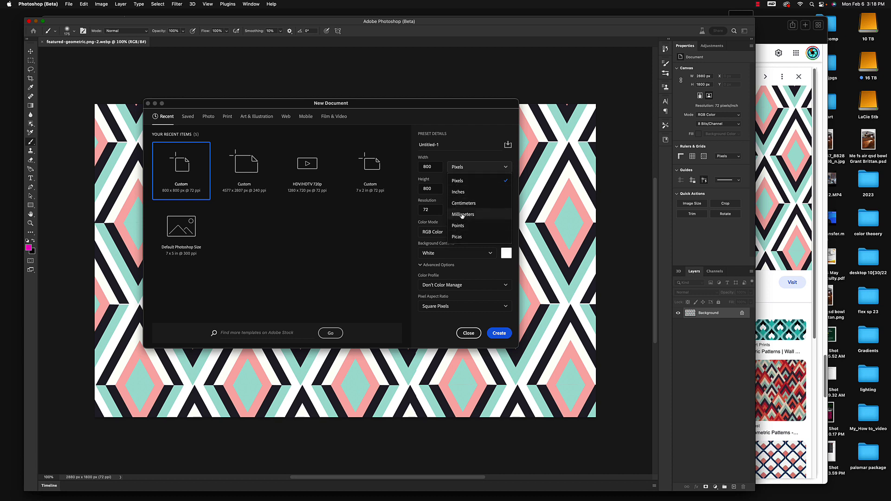
click(458, 181)
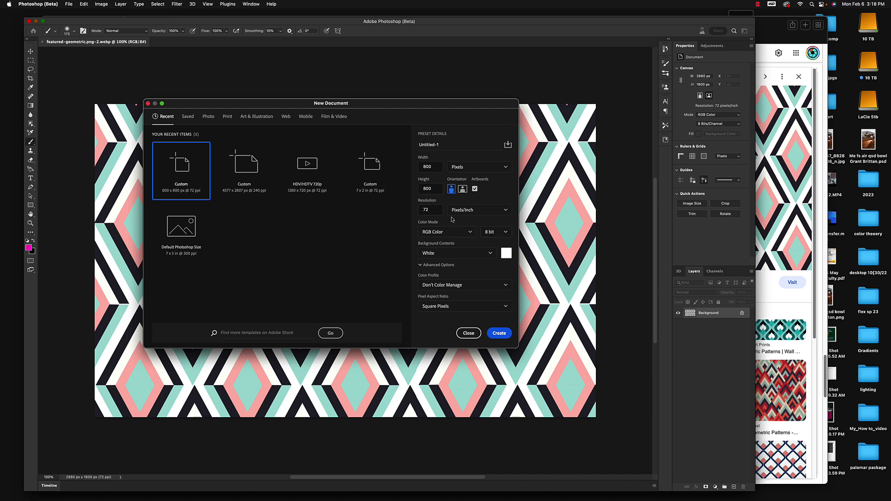
drag(444, 112, 445, 110)
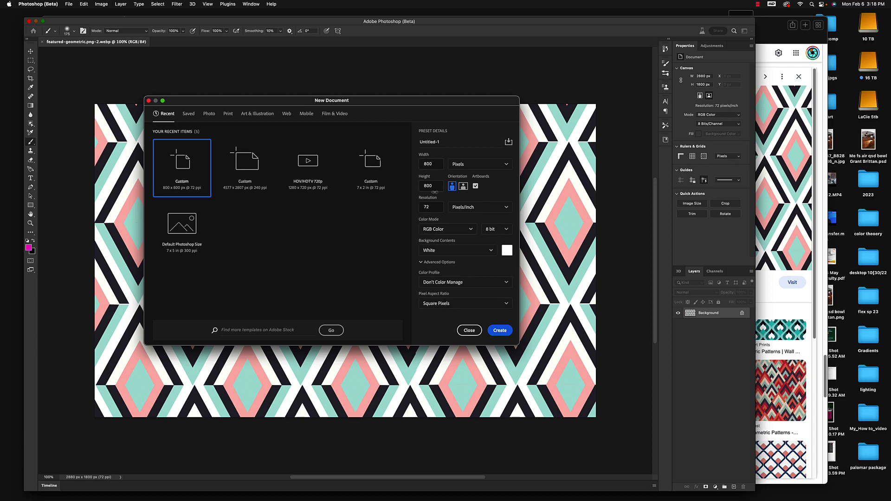
click(500, 331)
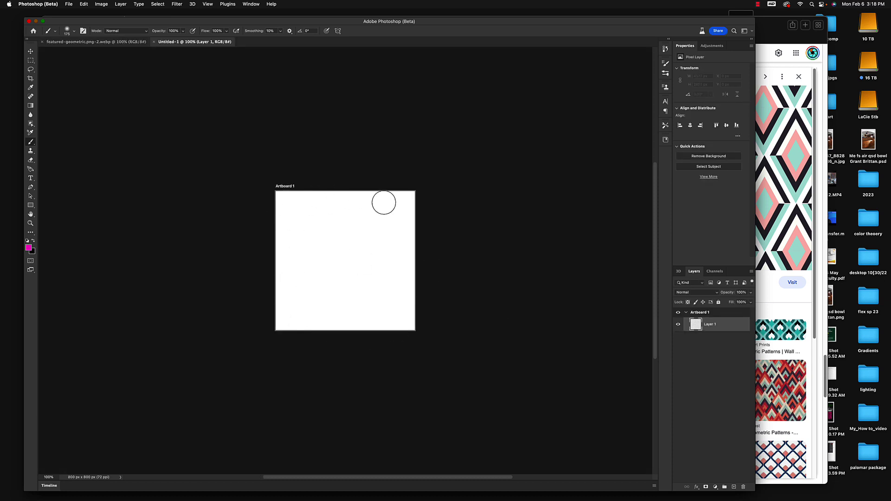
- Select all of the diamond pattern image and copy it
click(116, 43)
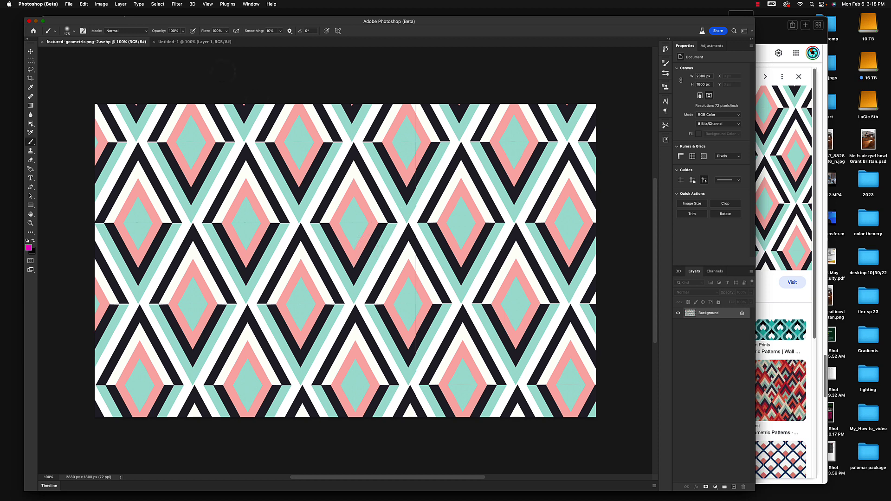
click(193, 43)
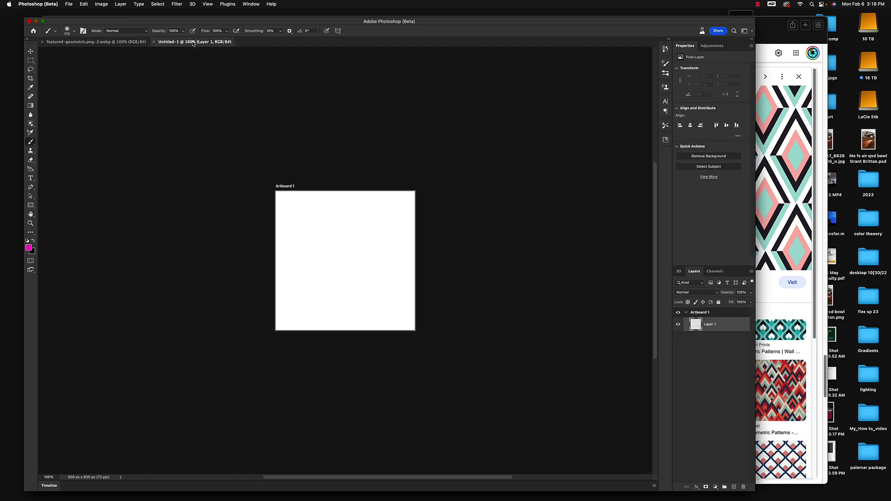
click(119, 43)
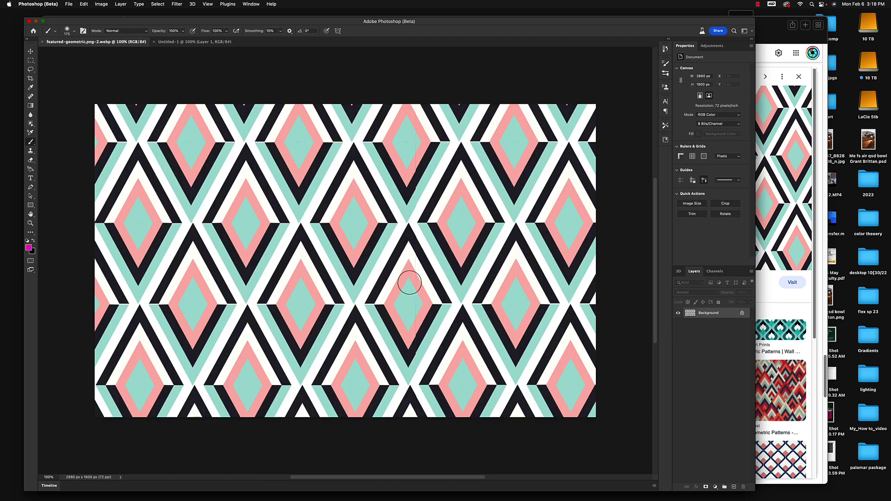
key(super+a)
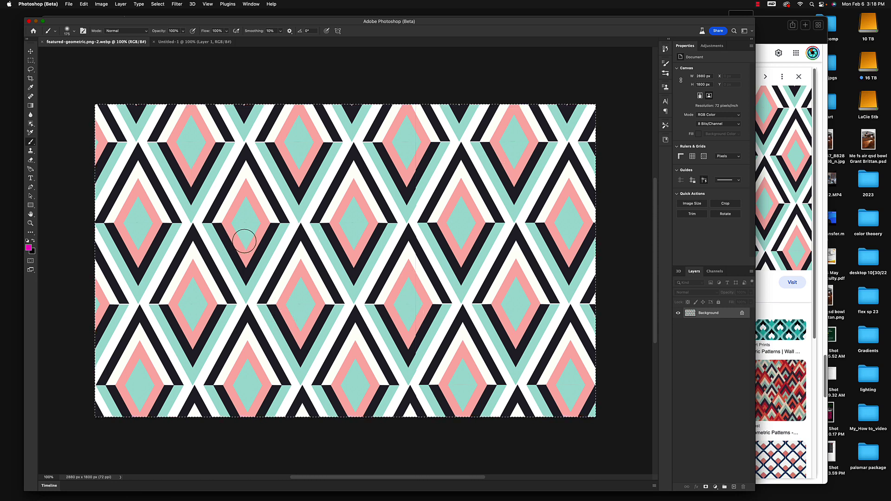
click(200, 43)
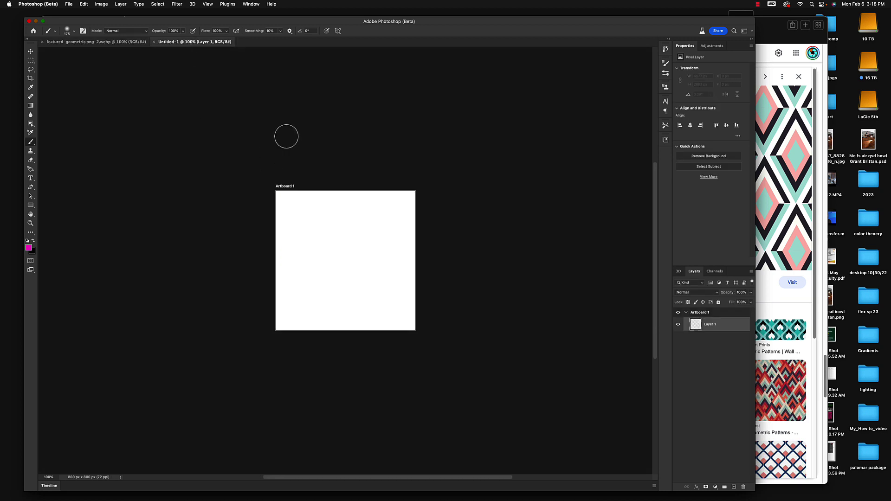
click(136, 43)
key(ctrl+Tab)
click(139, 43)
- Paste the pattern into the Untitled-1 artboard and zoom out to 50%
click(195, 42)
key(super+v)
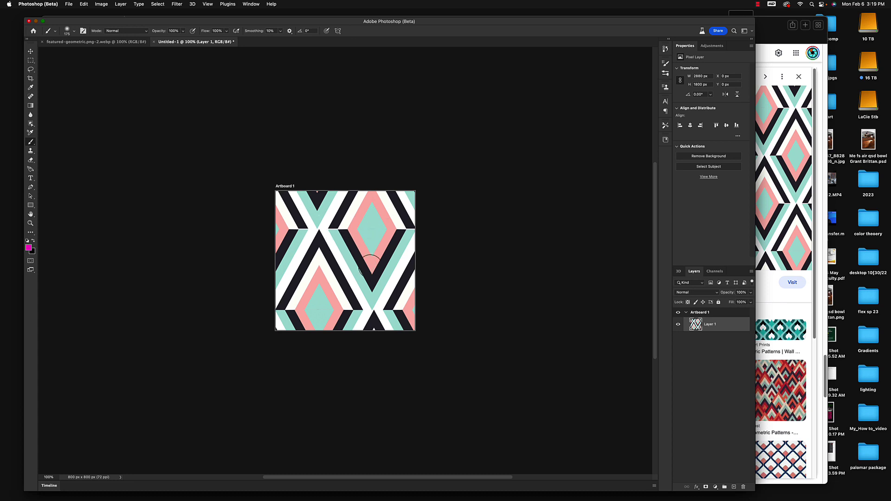
click(130, 42)
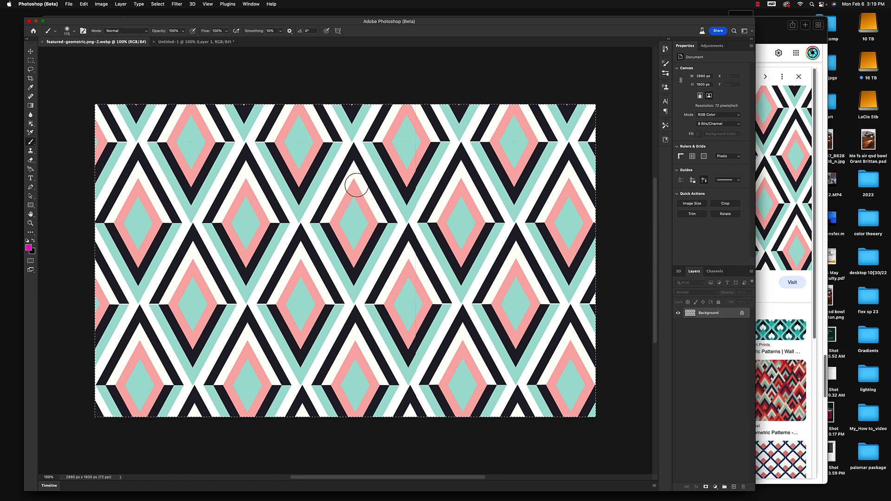
click(195, 42)
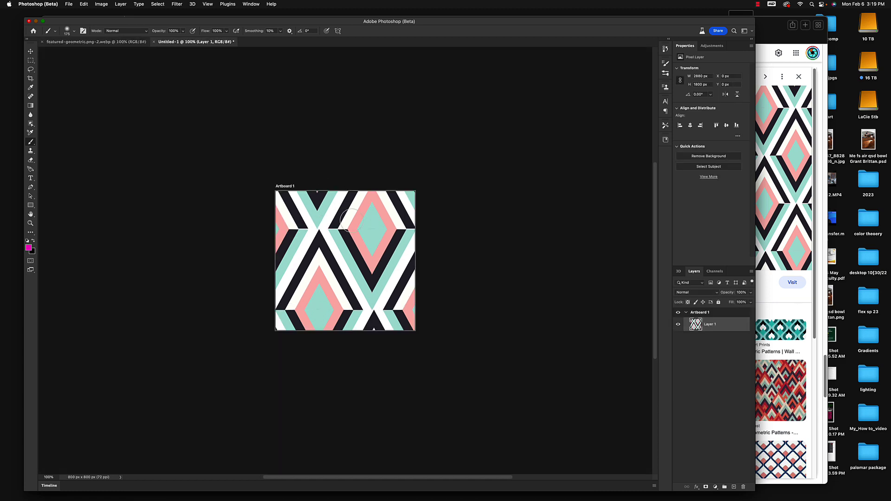
key(super+minus)
key(super+minus)
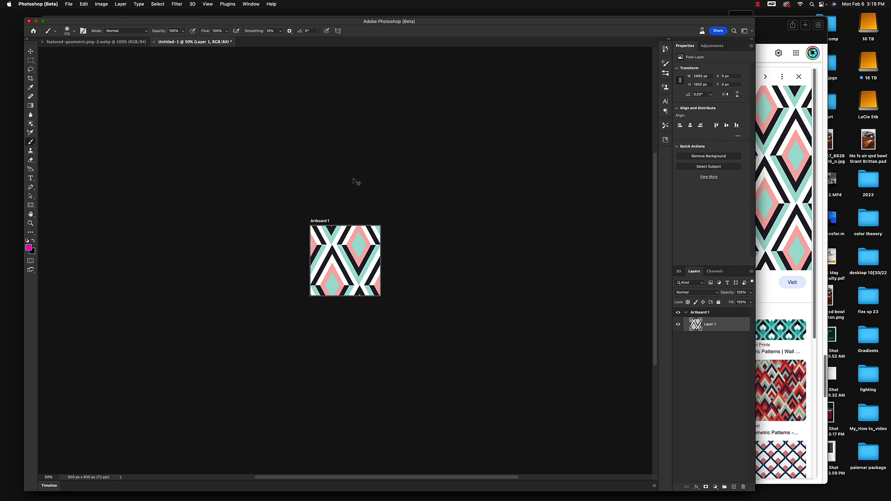
- Free-transform the pasted pattern, shrinking and shifting it over the artboard
key(super+t)
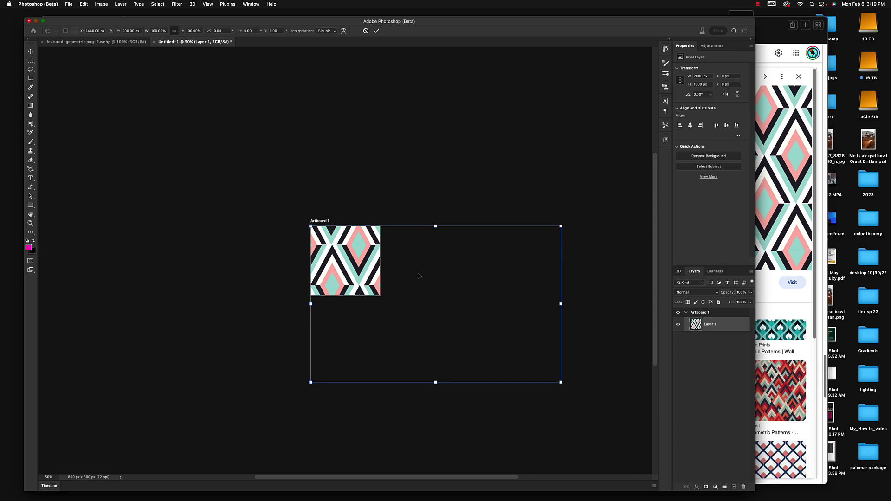
mouse_move(429, 306)
mouse_down()
mouse_move(391, 273)
mouse_move(318, 273)
mouse_move(342, 296)
mouse_move(395, 292)
mouse_move(412, 278)
mouse_move(397, 254)
mouse_move(366, 259)
mouse_move(427, 304)
mouse_up()
drag(561, 383, 411, 313)
drag(368, 257, 367, 279)
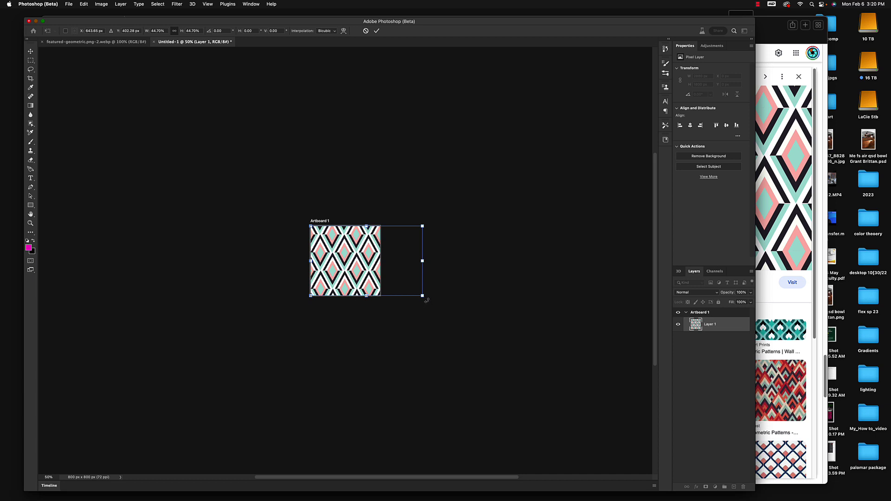
drag(427, 301, 395, 321)
drag(346, 291, 330, 317)
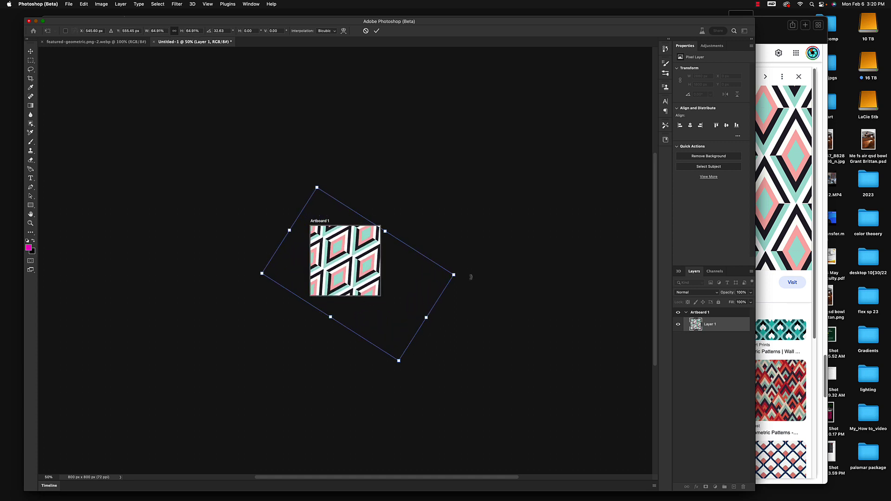
- Rotate and position the pattern at 64.91% and −13.72° to cover the artboard, then commit
drag(471, 277, 464, 291)
mouse_move(342, 276)
mouse_down()
mouse_move(352, 271)
mouse_move(344, 272)
mouse_up()
drag(470, 294, 450, 189)
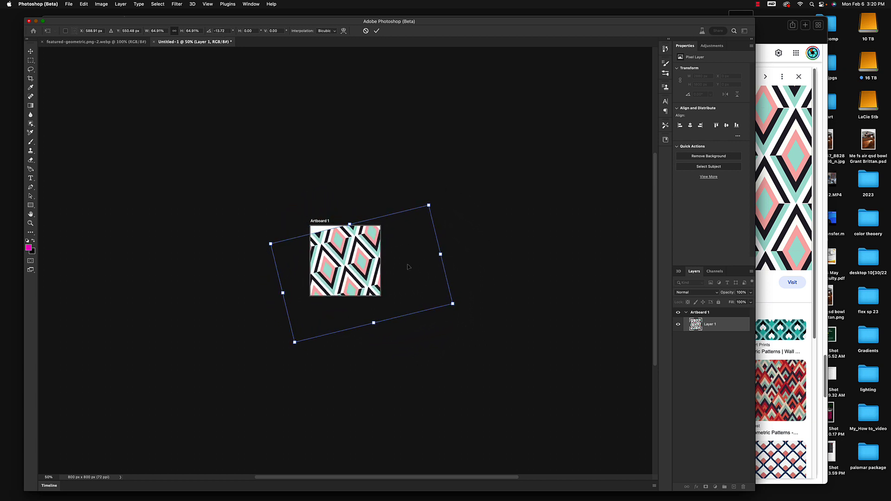
drag(408, 267, 404, 264)
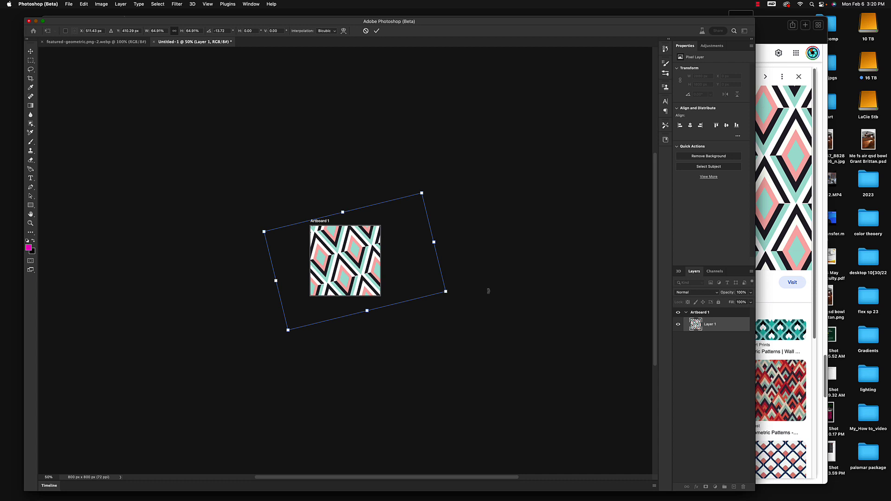
key(Return)
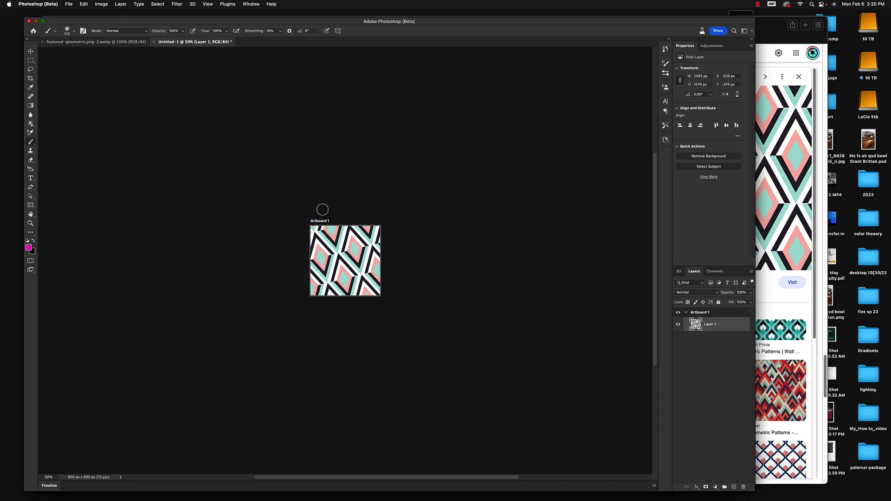
key(super+equal)
key(super+equal)
key(super+equal)
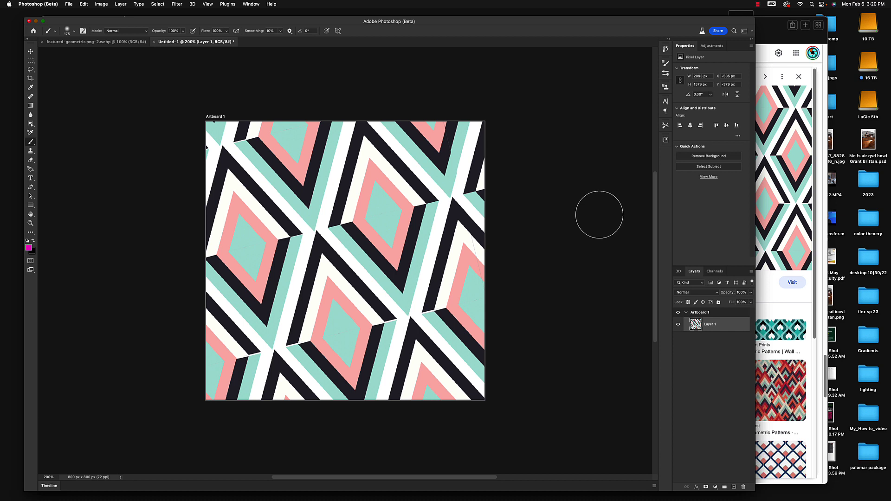
- Select Artboard 1 in the Layers panel and switch to the Rectangular Marquee tool
click(686, 314)
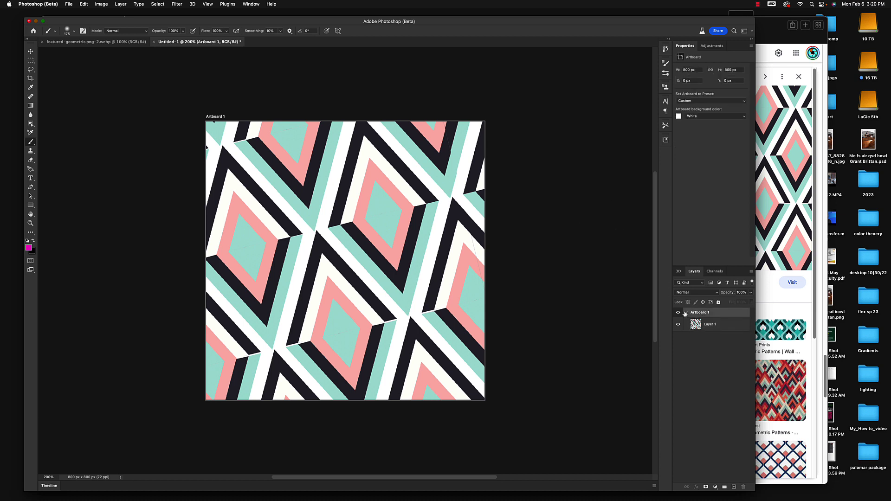
click(687, 314)
click(686, 314)
drag(466, 23, 496, 23)
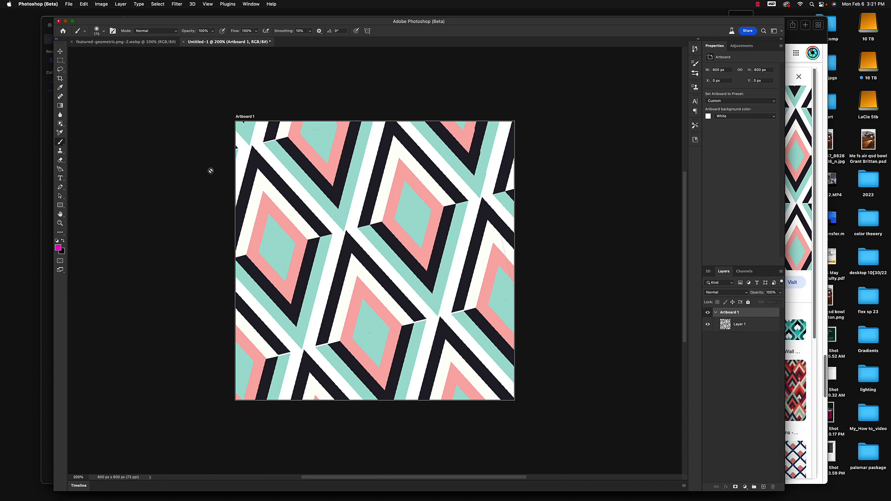
click(60, 61)
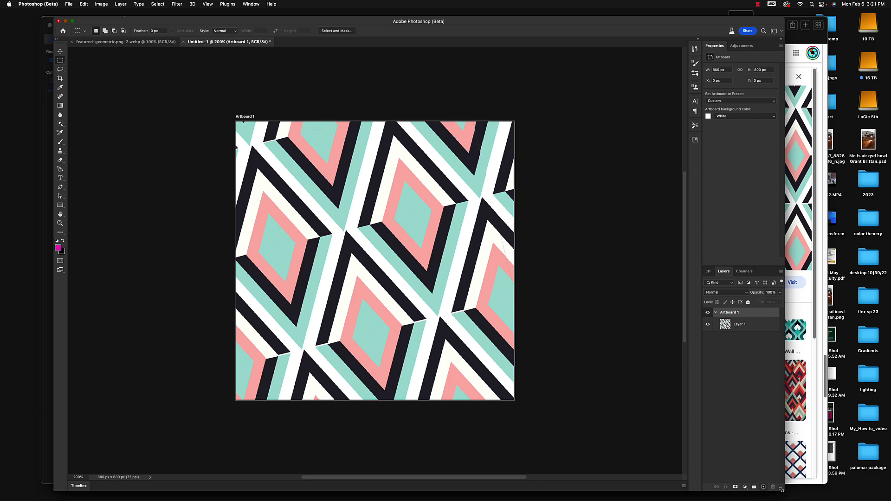
- Add a new empty Layer 2 and marquee a full-width band across the upper artboard
drag(785, 491, 884, 493)
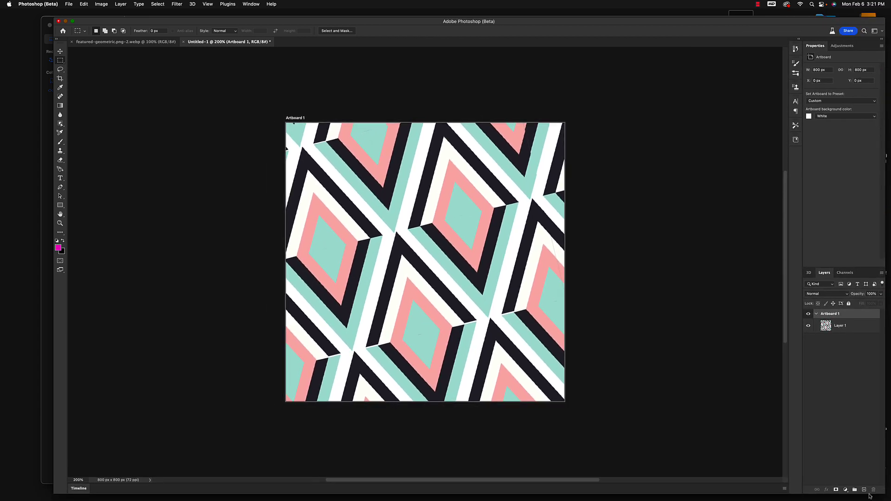
click(864, 490)
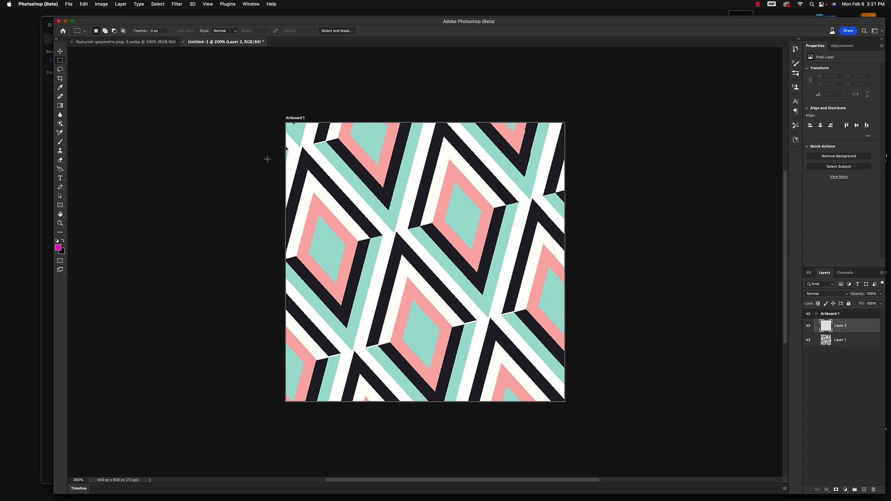
drag(266, 160, 567, 202)
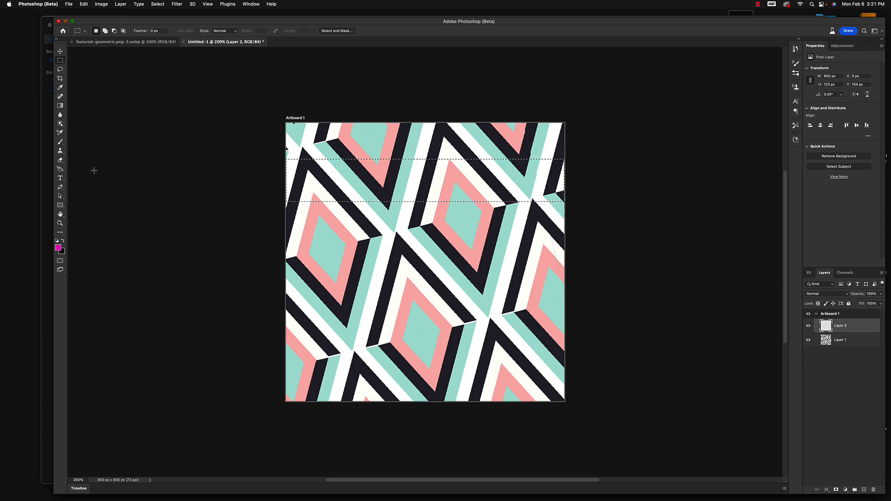
key(b)
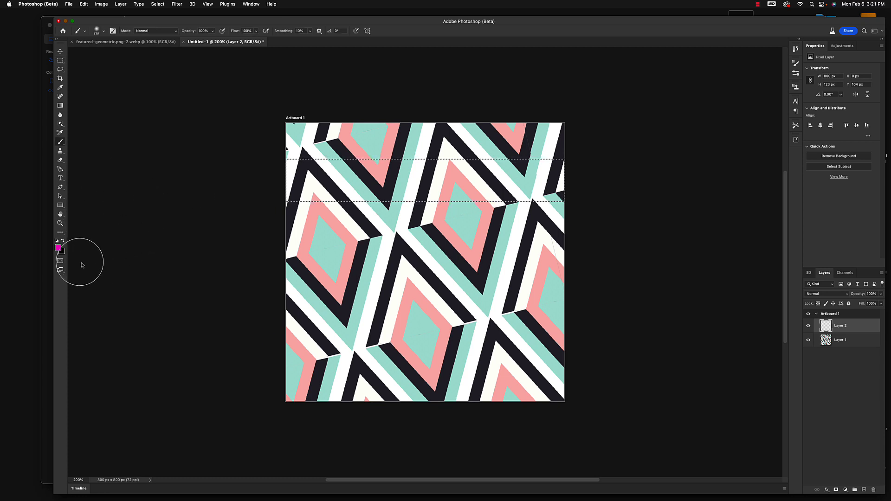
click(58, 247)
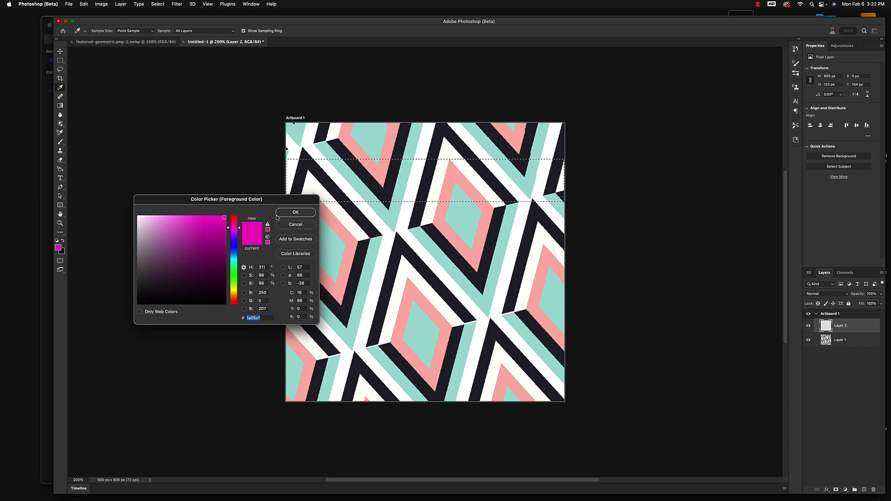
- Set the foreground colour to mint teal b0e0db sampled from the pattern
drag(275, 201, 238, 216)
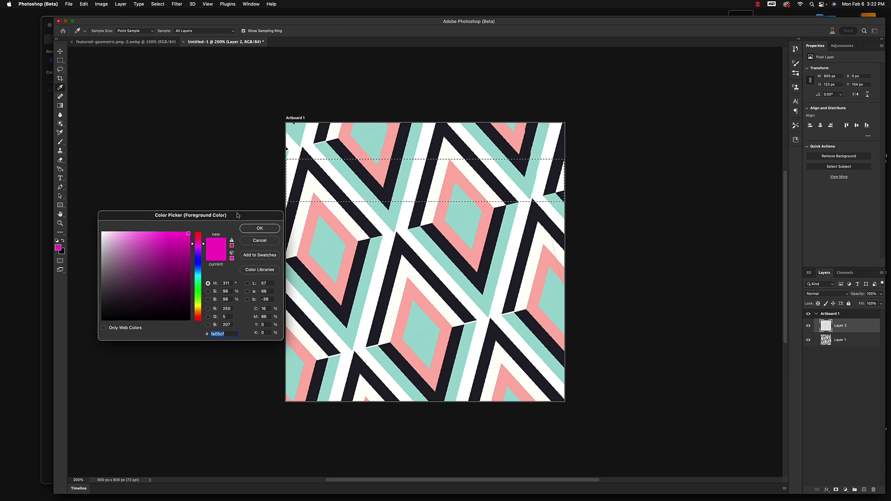
drag(217, 214, 245, 210)
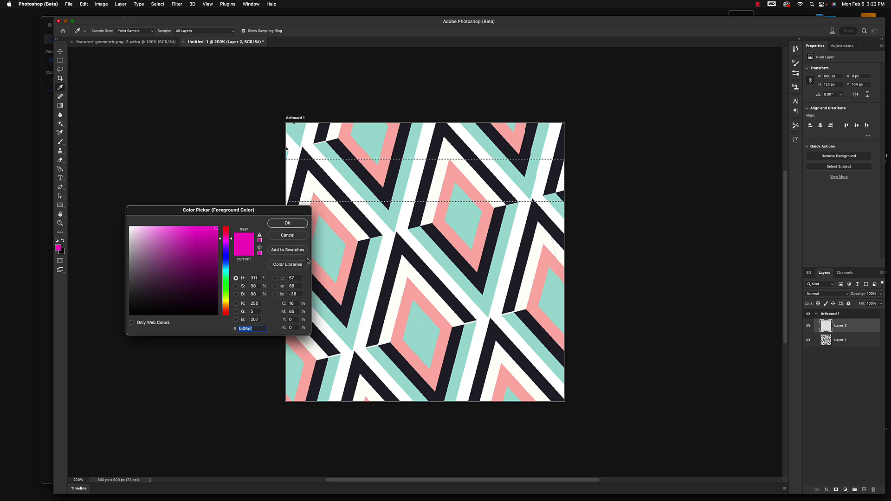
click(370, 267)
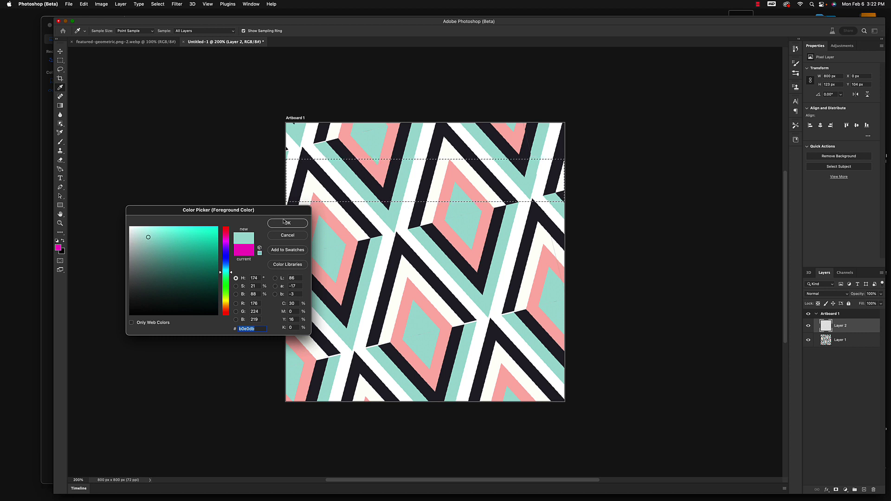
mouse_move(256, 213)
mouse_down()
mouse_move(204, 180)
mouse_move(219, 167)
mouse_up()
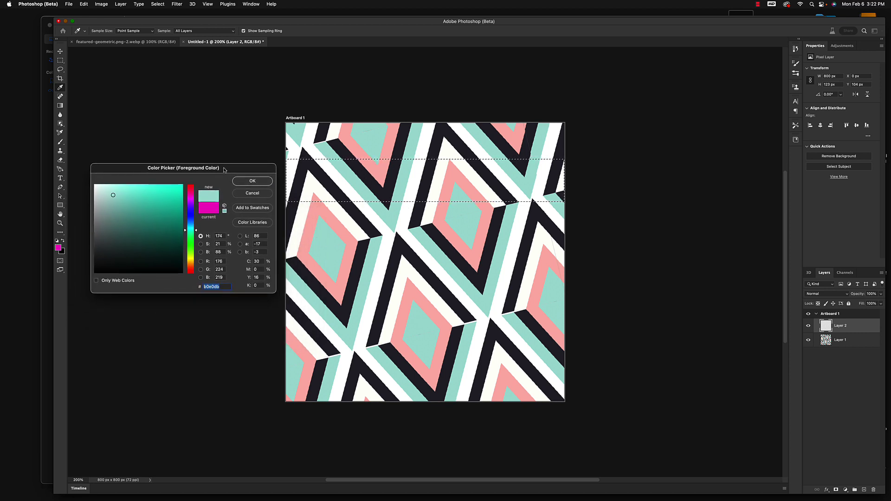
click(257, 179)
key(b)
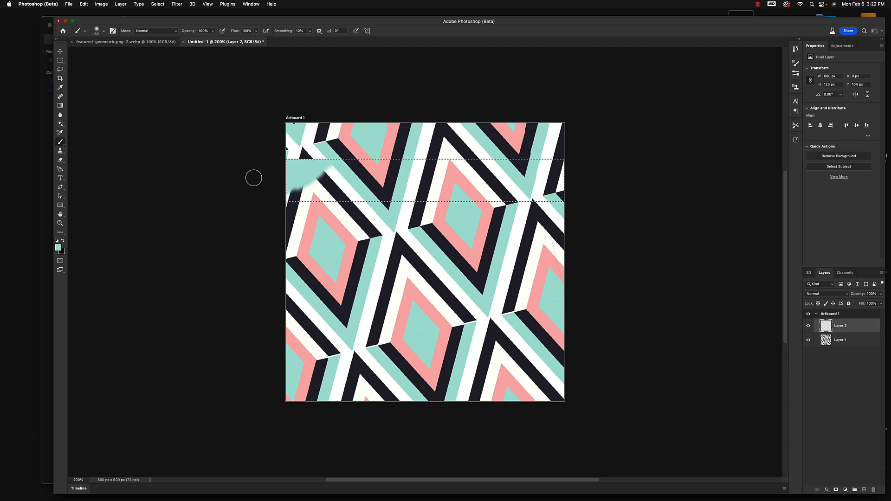
- Paint the selected band solid mint on Layer 2 with a 250 px brush, then deselect
key(bracketright)
key(bracketright)
key(bracketright)
key(bracketright)
key(bracketright)
key(bracketright)
key(bracketright)
key(bracketright)
key(bracketright)
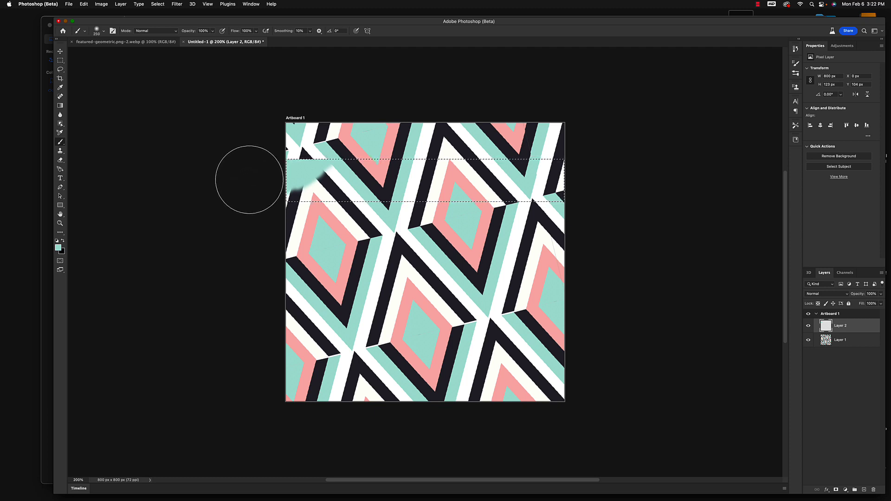
drag(250, 180, 316, 182)
drag(524, 189, 255, 173)
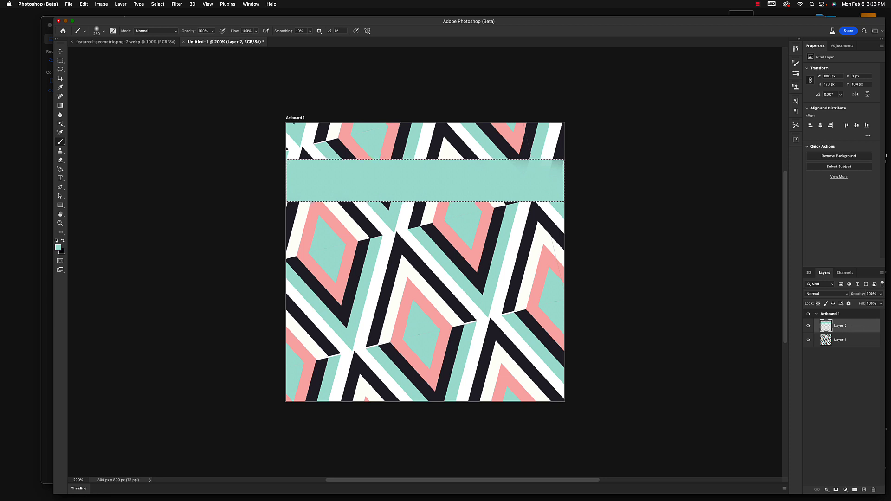
click(809, 329)
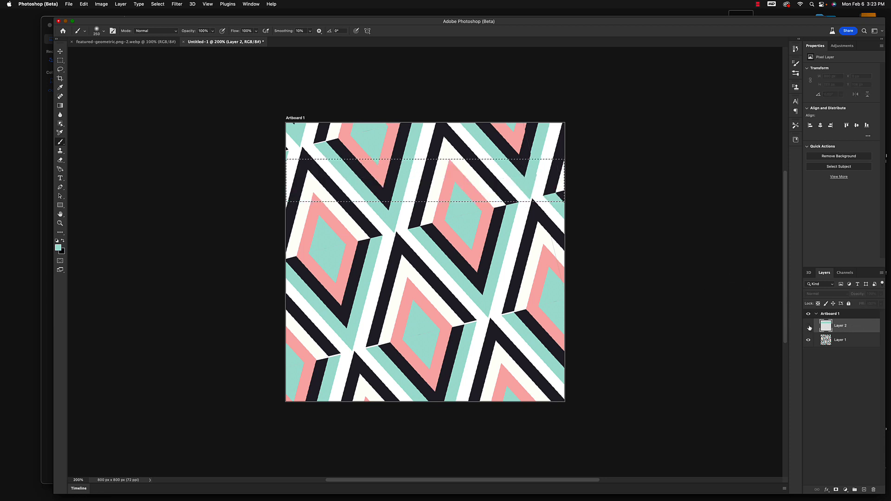
click(810, 327)
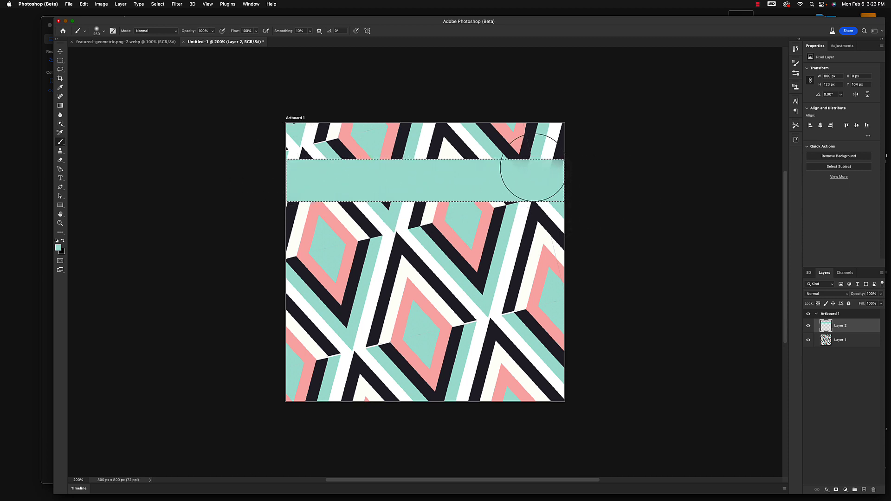
key(super+d)
- Rotate the mint band about 6.75° clockwise and stretch it past both artboard edges
key(ctrl+t)
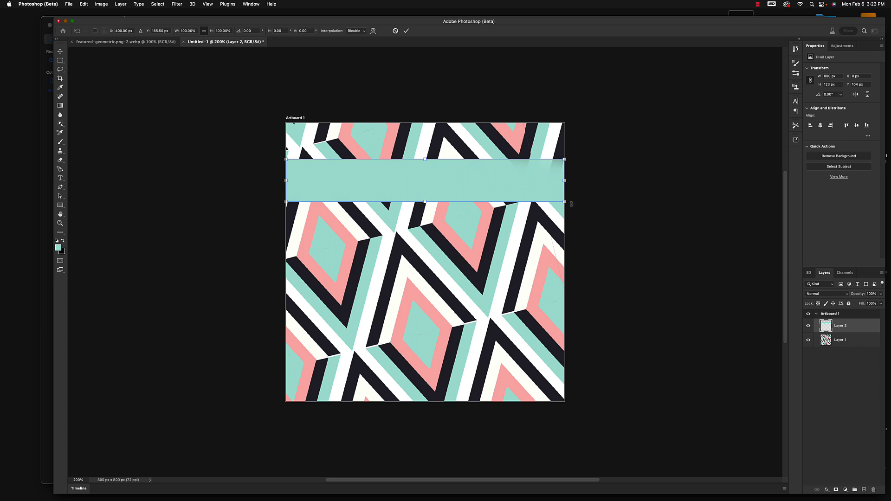
drag(572, 204, 550, 226)
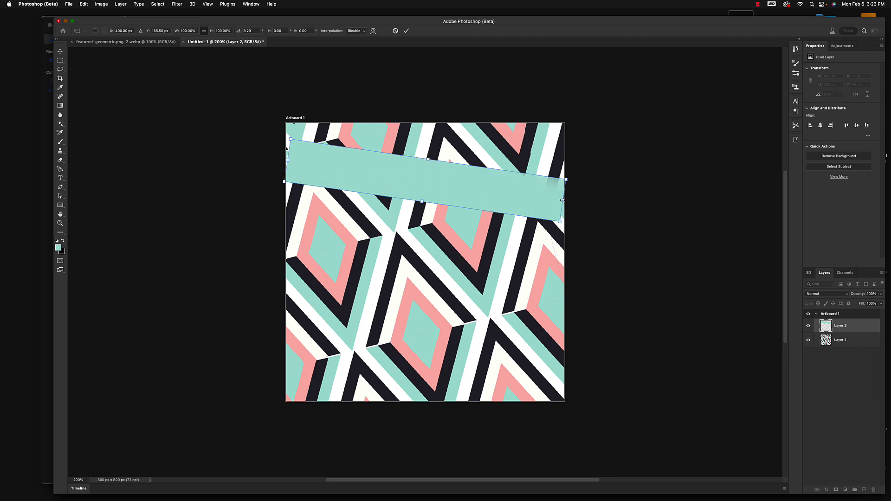
mouse_move(564, 201)
mouse_down()
mouse_move(749, 238)
mouse_move(565, 205)
mouse_up()
drag(565, 202, 585, 203)
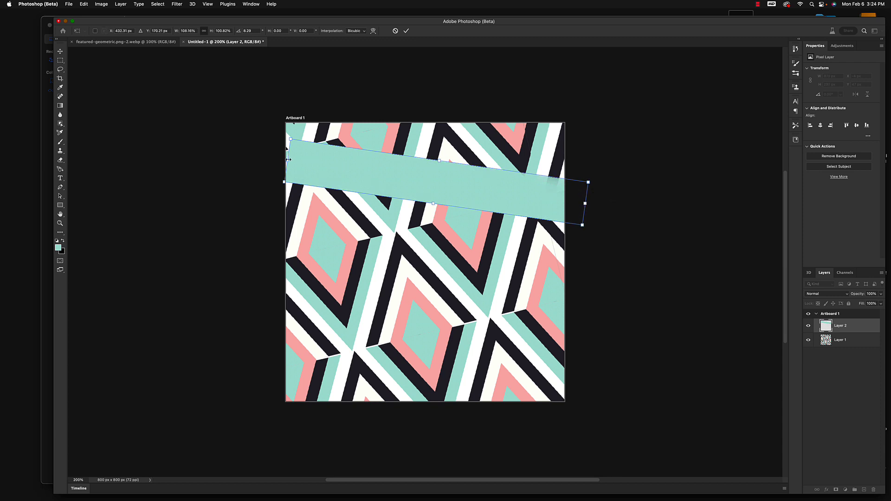
drag(287, 160, 273, 158)
key(Return)
key(b)
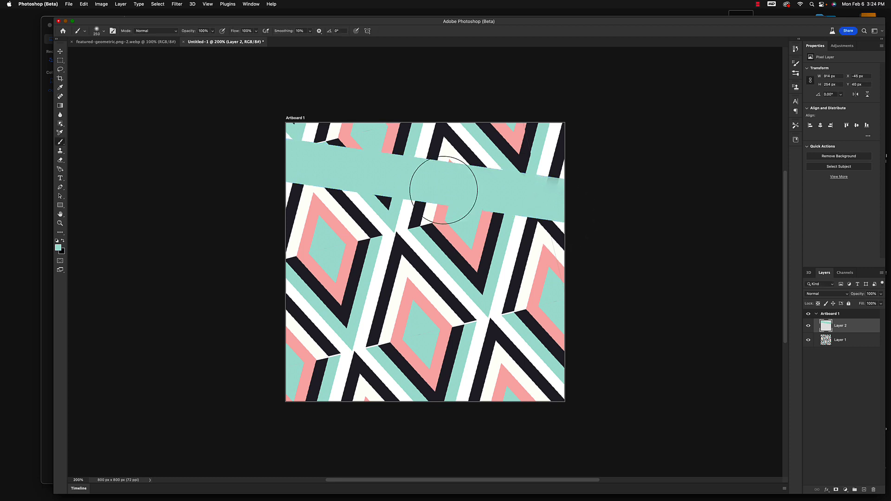
click(59, 51)
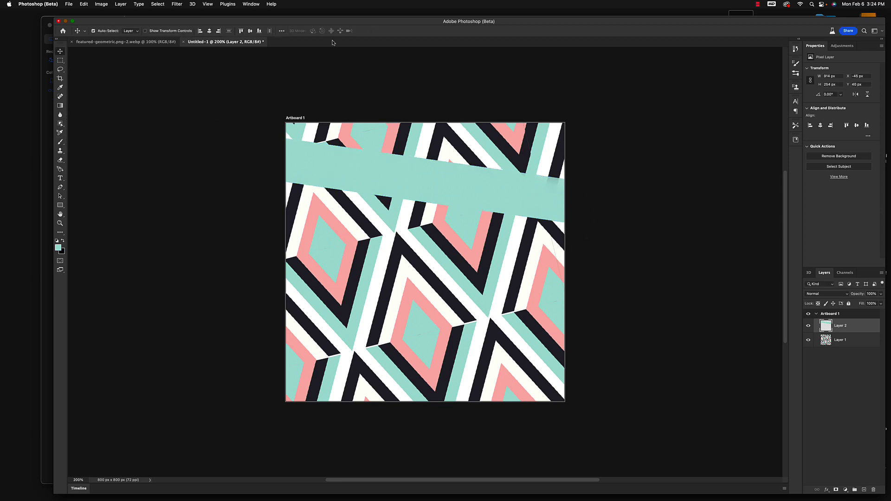
- Duplicate the mint band layer and move the copy down to the lower artboard
drag(430, 25, 408, 23)
drag(415, 20, 416, 20)
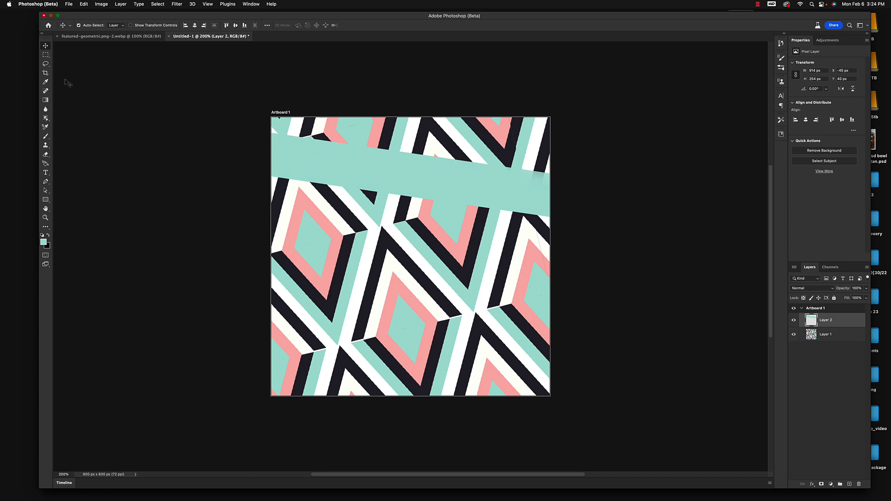
mouse_move(519, 17)
mouse_down()
mouse_move(489, 15)
mouse_move(521, 16)
mouse_up()
click(60, 15)
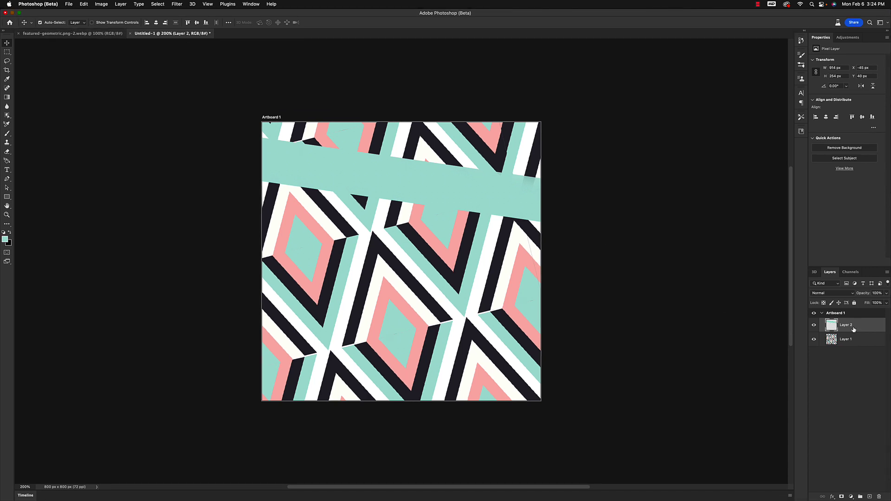
key(super+j)
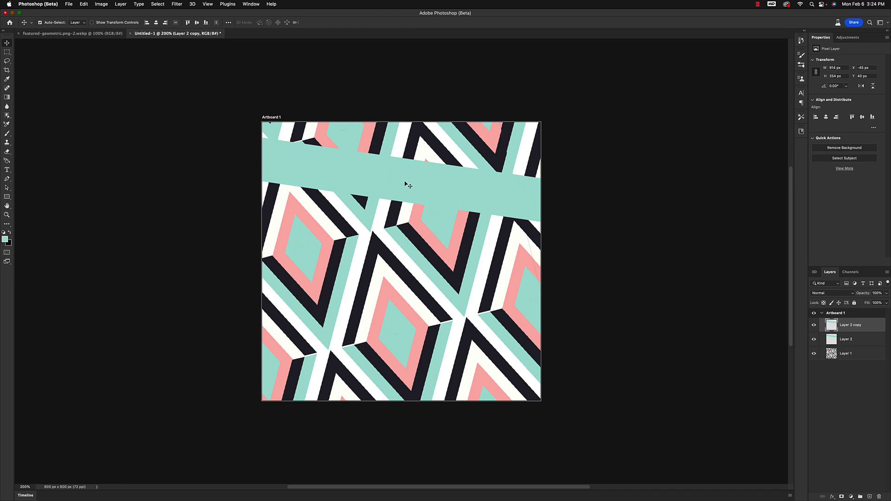
drag(405, 185, 387, 331)
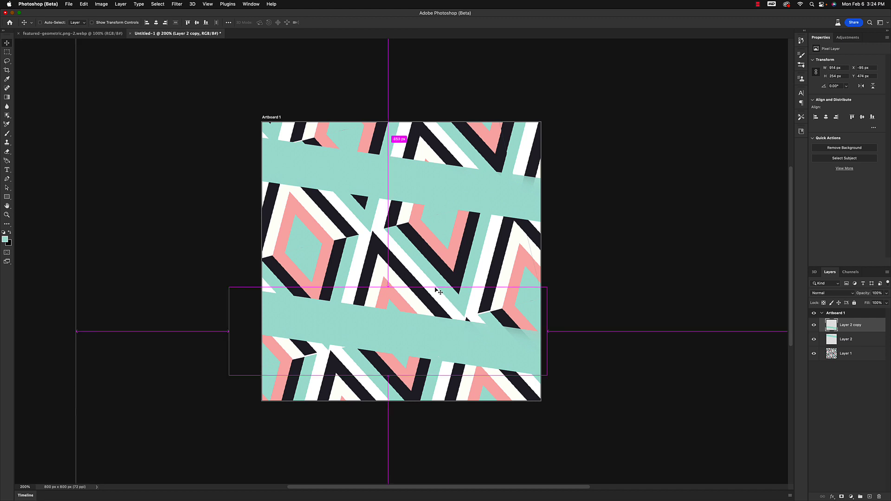
- Tilt the duplicate band counter-clockwise and shift it right into place
key(super+t)
drag(560, 283, 517, 224)
drag(493, 298, 503, 294)
key(Return)
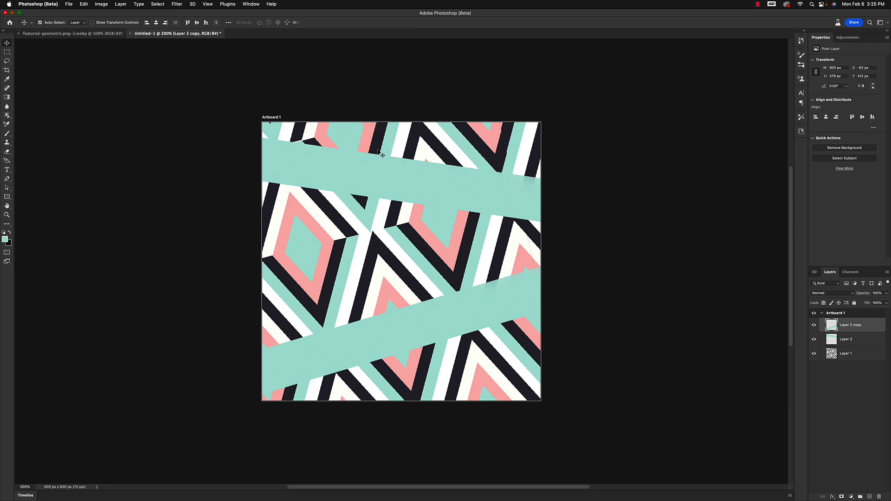
- Paint over the upper band's ragged right end with a 100% hard, 50 px mint brush
key(b)
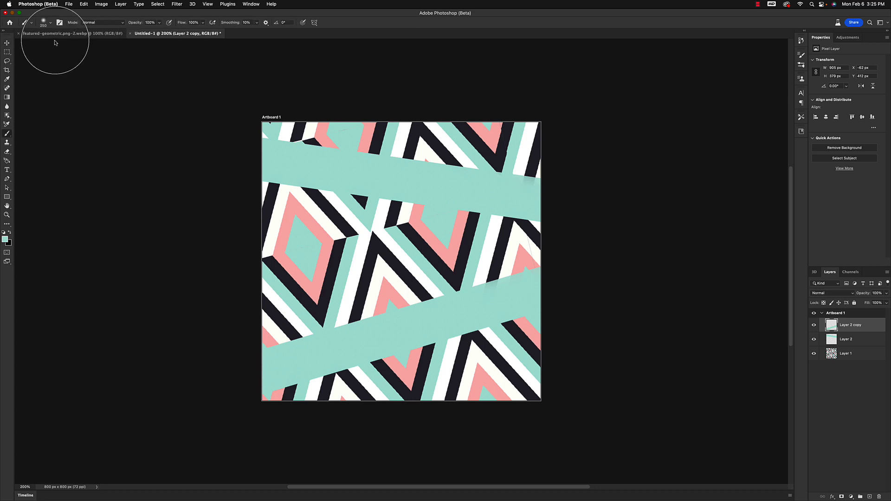
click(51, 24)
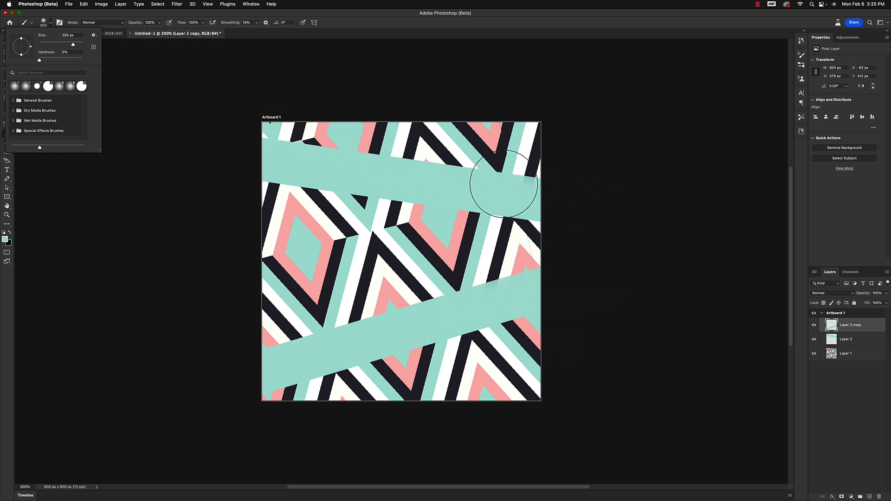
drag(40, 61, 83, 61)
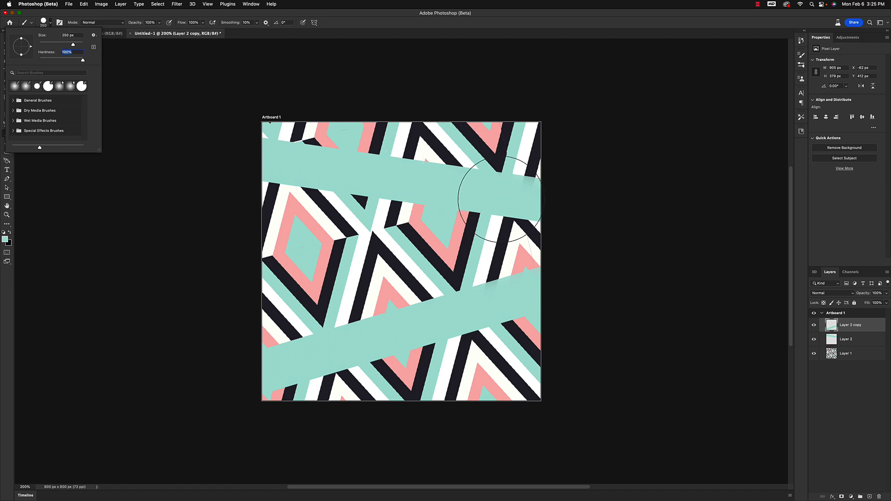
click(209, 87)
key(bracketleft)
key(bracketleft)
key(bracketleft)
key(bracketleft)
key(bracketleft)
key(bracketleft)
key(bracketleft)
key(bracketleft)
key(bracketleft)
key(bracketleft)
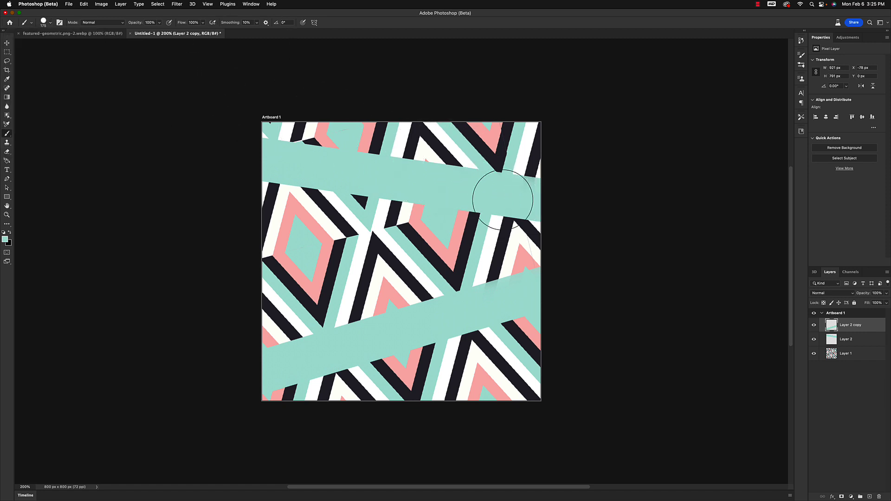
drag(513, 187, 536, 190)
- Start a text layer on the upper band and delete its placeholder text
click(7, 170)
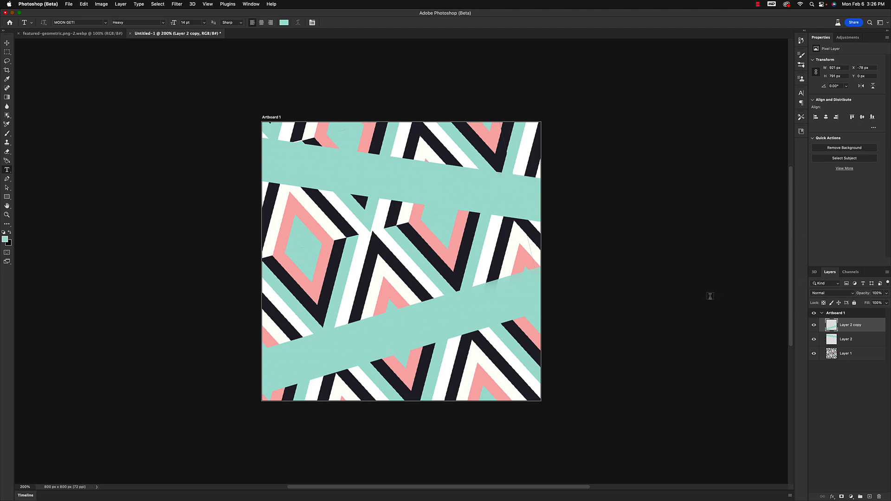
click(314, 180)
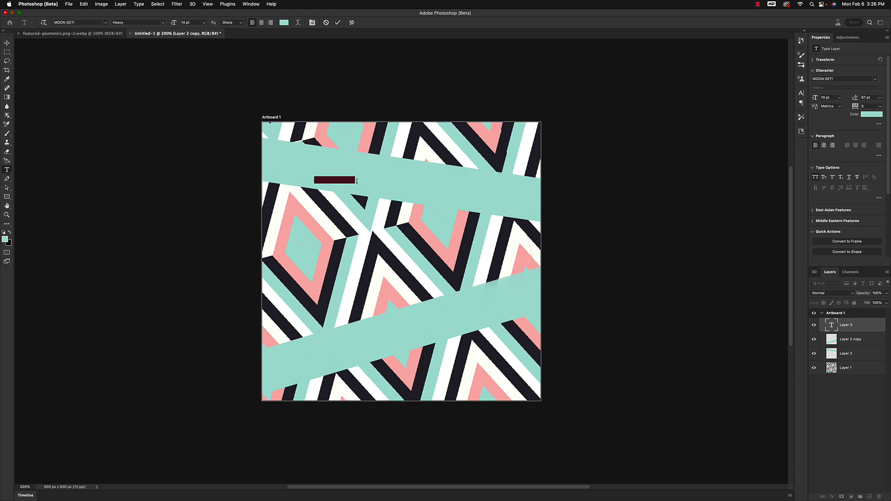
click(832, 328)
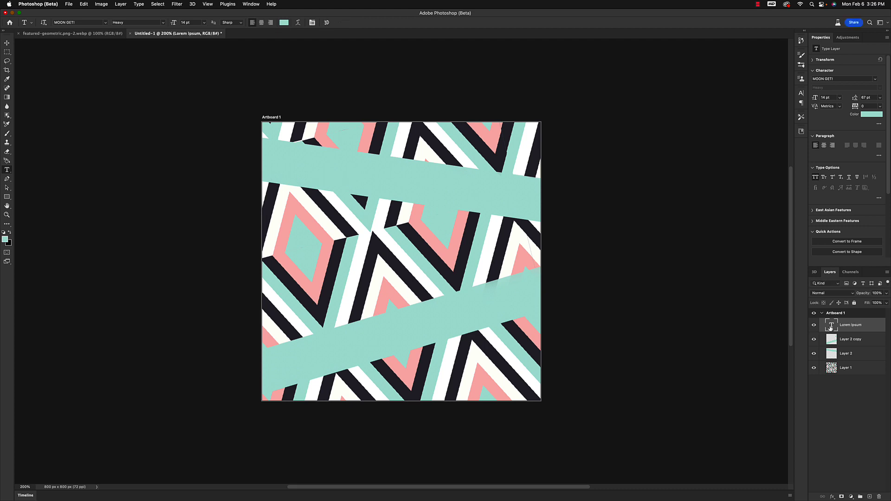
double_click(831, 327)
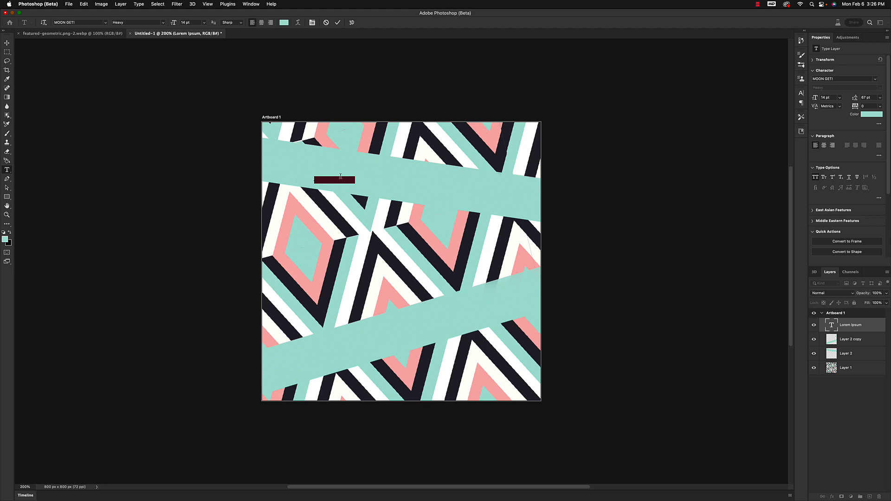
drag(354, 181, 314, 180)
key(BackSpace)
- Colour the title light pink fdc2b9 and complete it as THE SUBSTITUTE
click(832, 326)
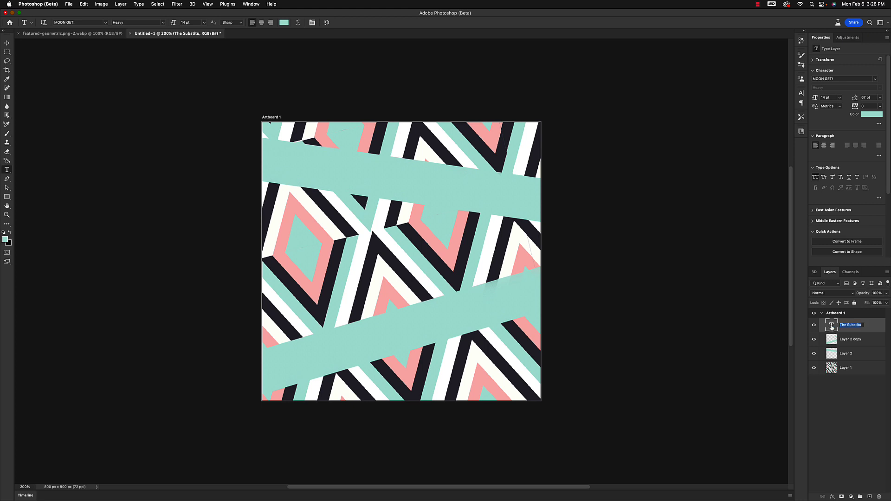
double_click(831, 326)
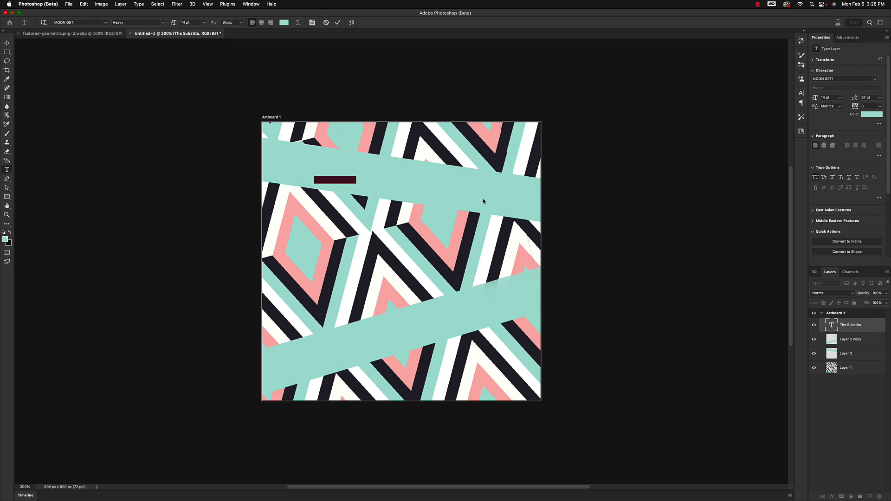
click(870, 116)
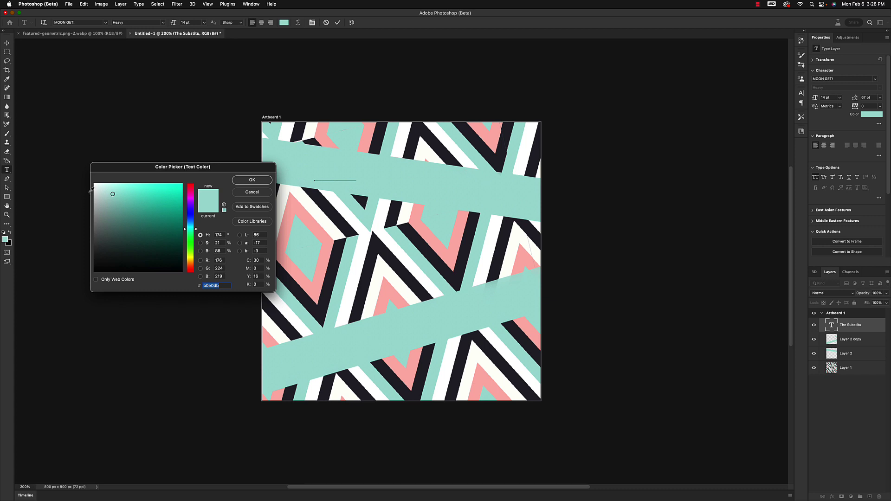
click(319, 234)
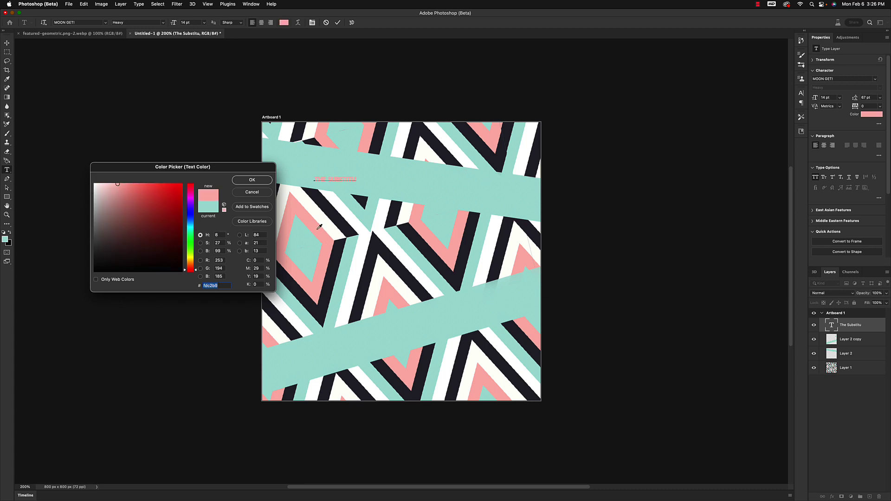
click(246, 181)
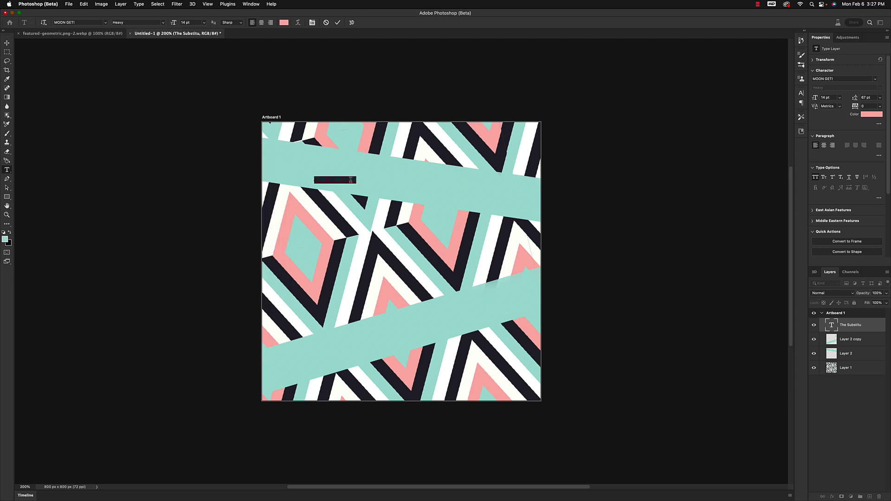
click(351, 181)
text(te)
key(super+Return)
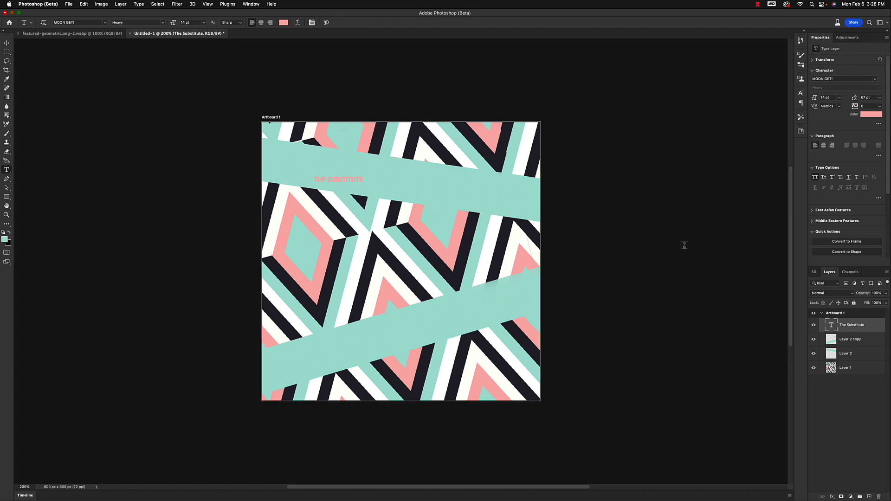
double_click(831, 326)
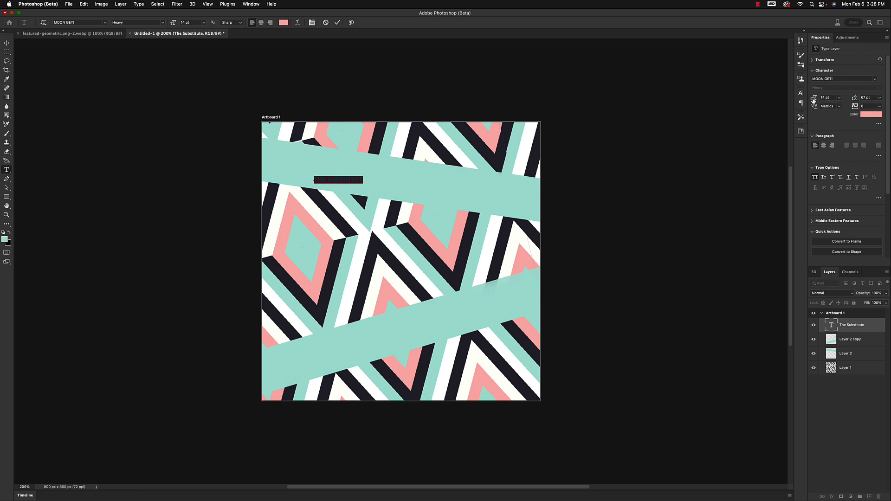
- Raise the title's font size from 14 pt to 58 pt and commit it
drag(814, 99, 827, 99)
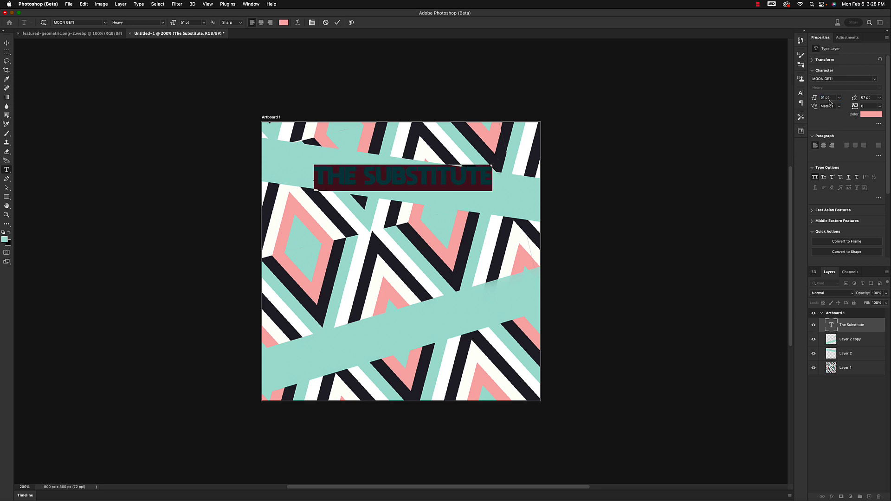
drag(814, 99, 816, 98)
drag(816, 98, 825, 98)
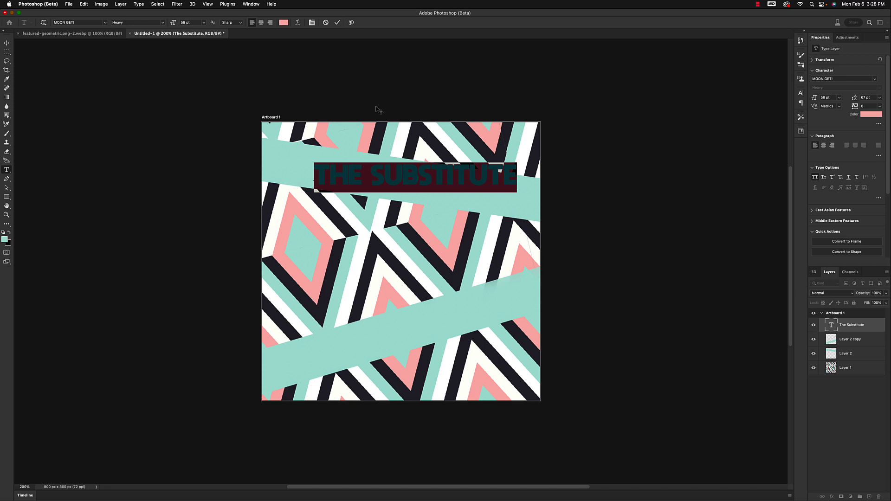
click(337, 24)
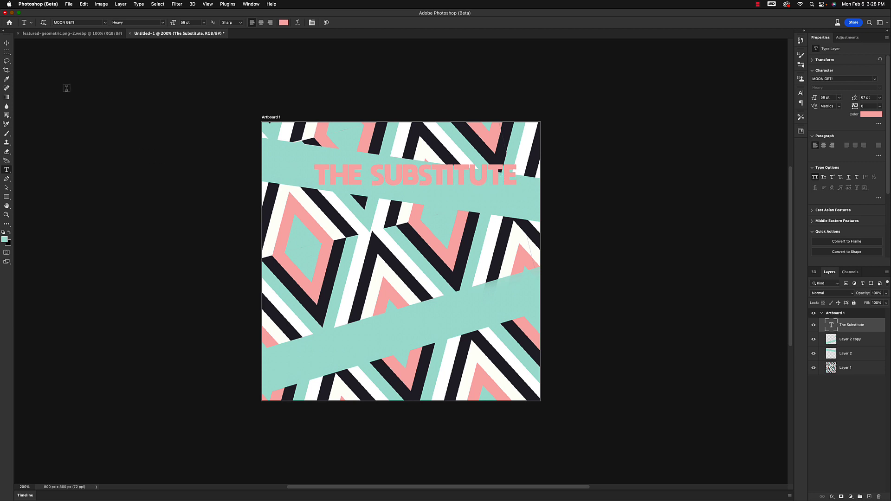
key(v)
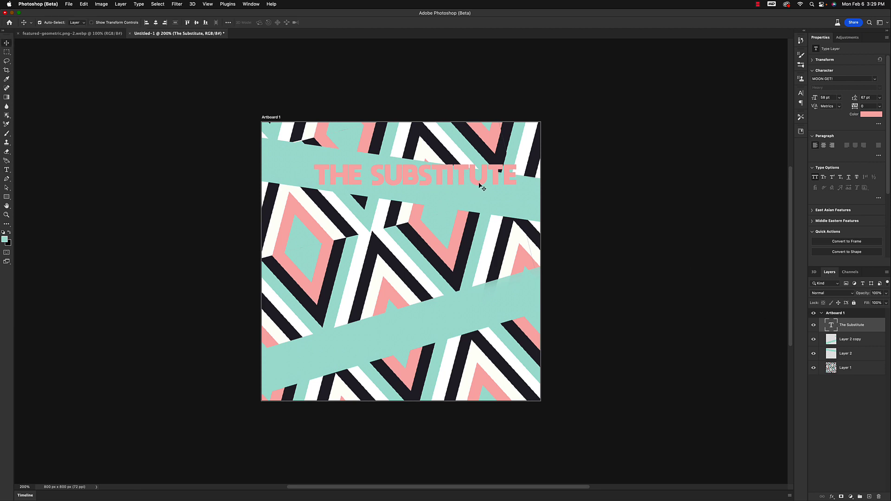
- Rotate the title clockwise to match the band's slant, nudge it into place, and duplicate it
mouse_move(478, 180)
mouse_down()
mouse_move(460, 184)
mouse_move(461, 193)
mouse_move(464, 186)
mouse_up()
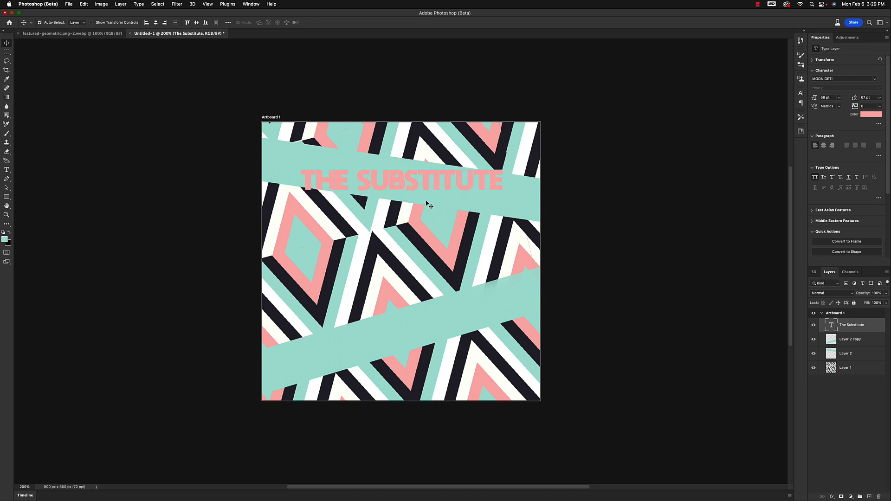
key(super)
key(super+t)
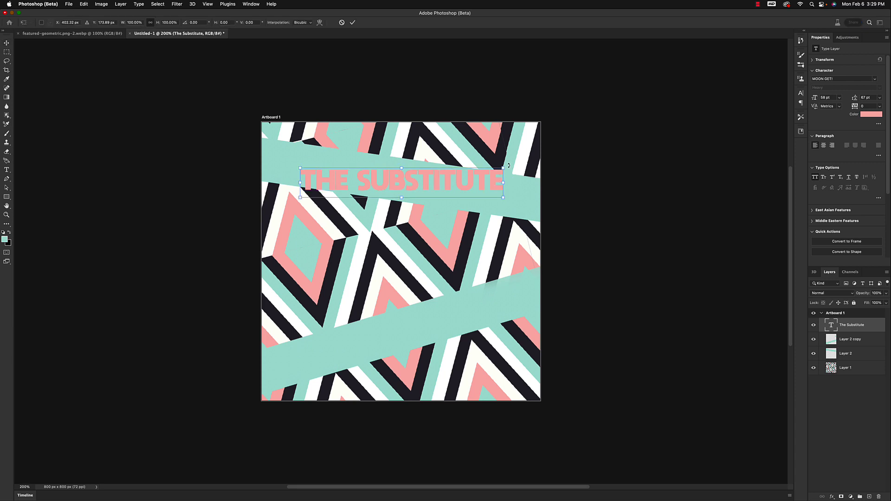
mouse_move(509, 165)
mouse_down()
mouse_move(511, 182)
mouse_move(468, 191)
mouse_move(519, 171)
mouse_up()
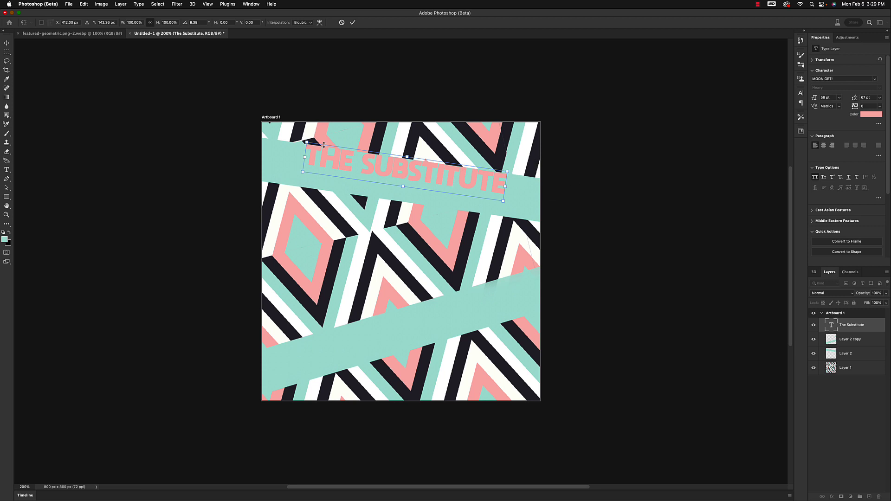
key(Return)
drag(402, 176, 401, 188)
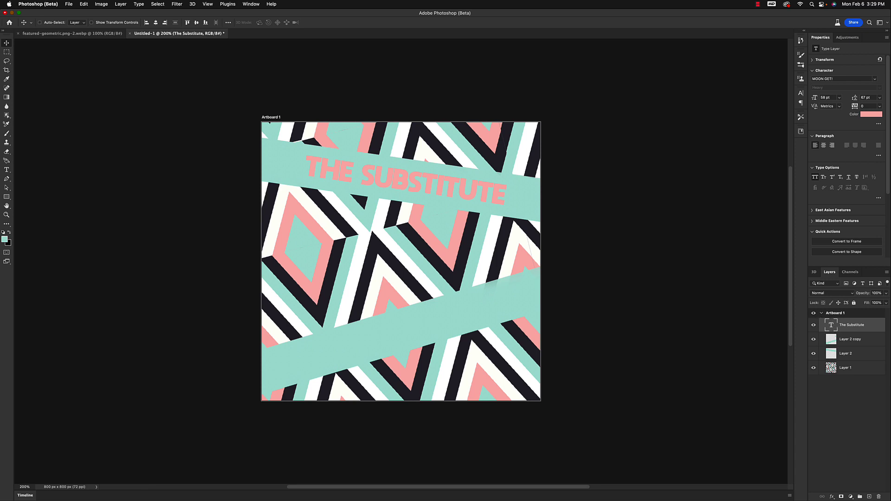
key(super+j)
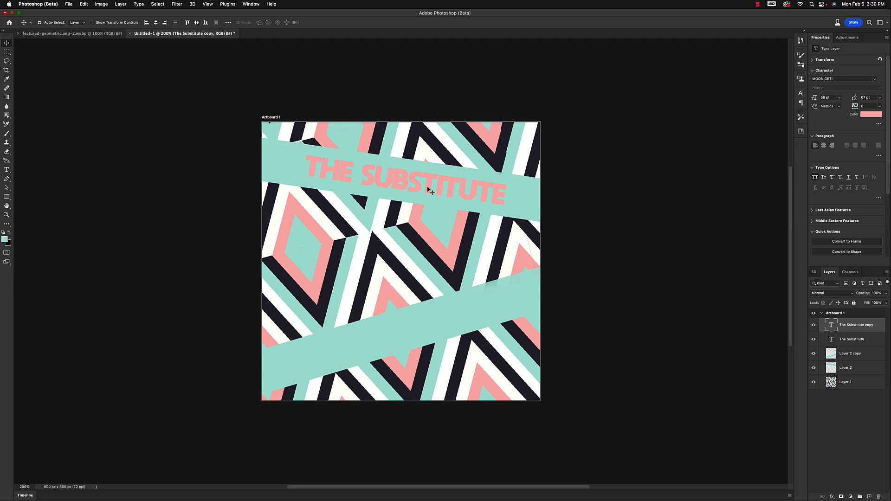
- Move the copied title onto the lower ribbon and rotate it about -26° to match its slant
drag(427, 190, 398, 331)
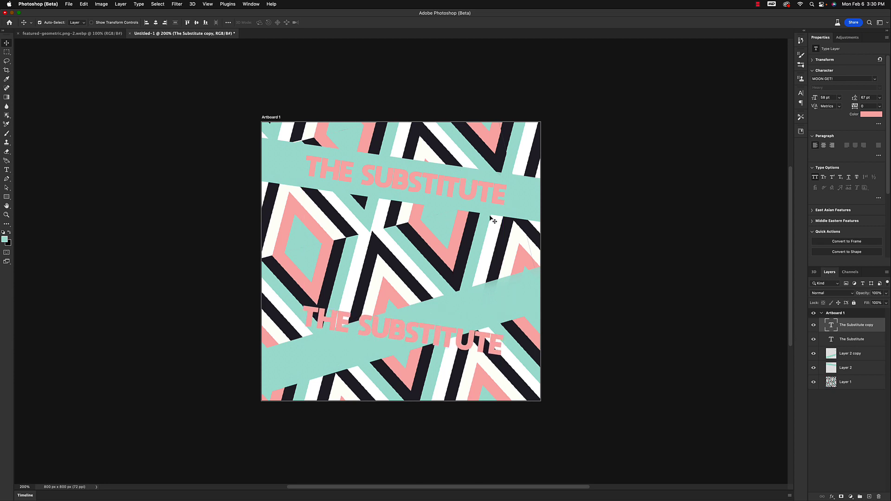
key(super+t)
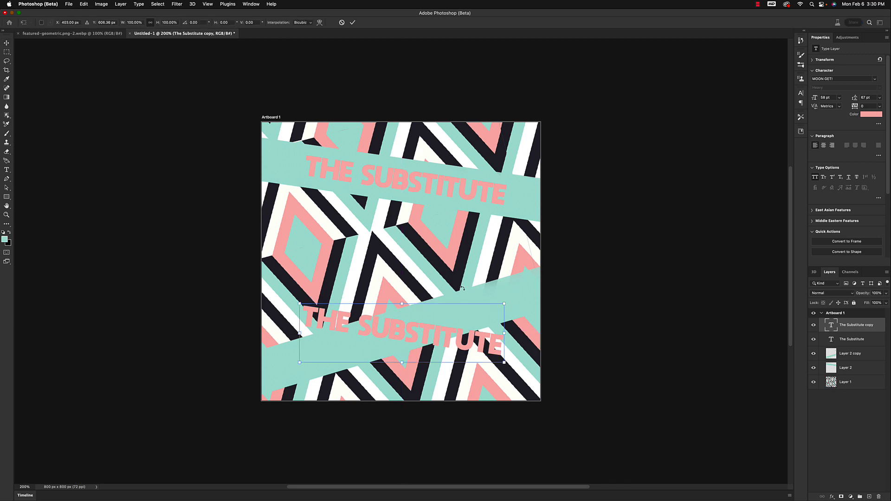
drag(518, 303, 491, 260)
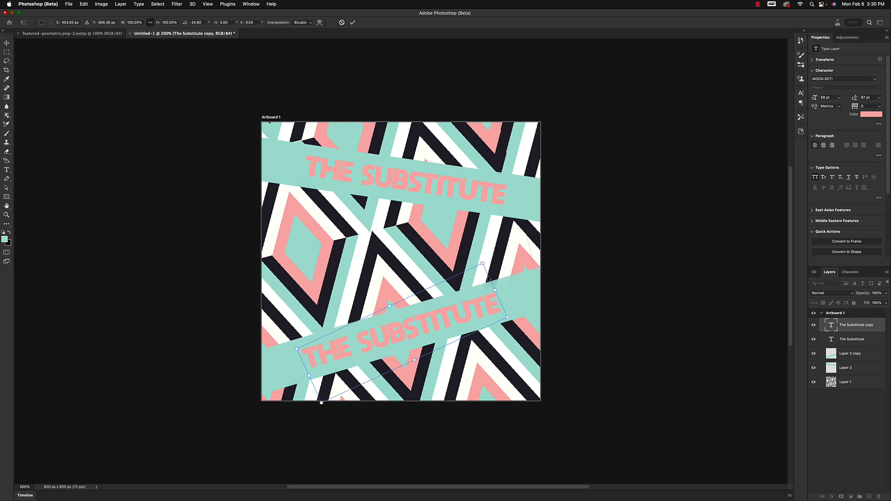
key(Return)
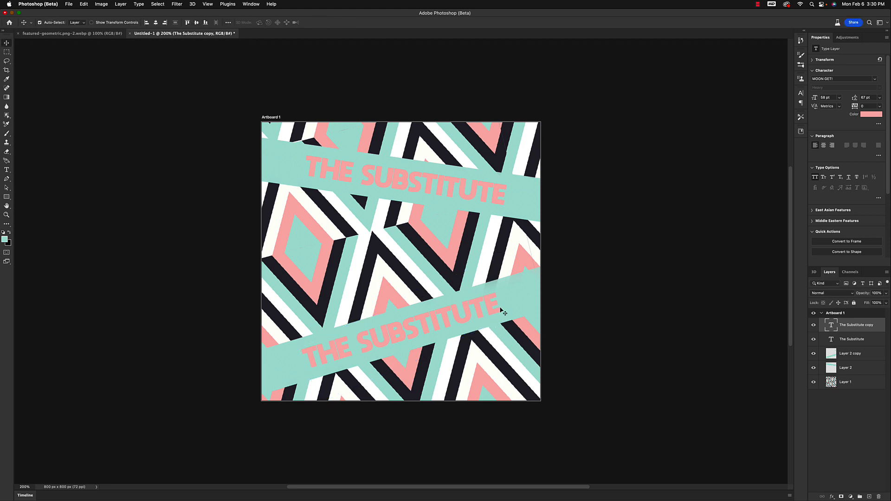
- Retype the lower title's text as LATE FOR CLASS
key(t)
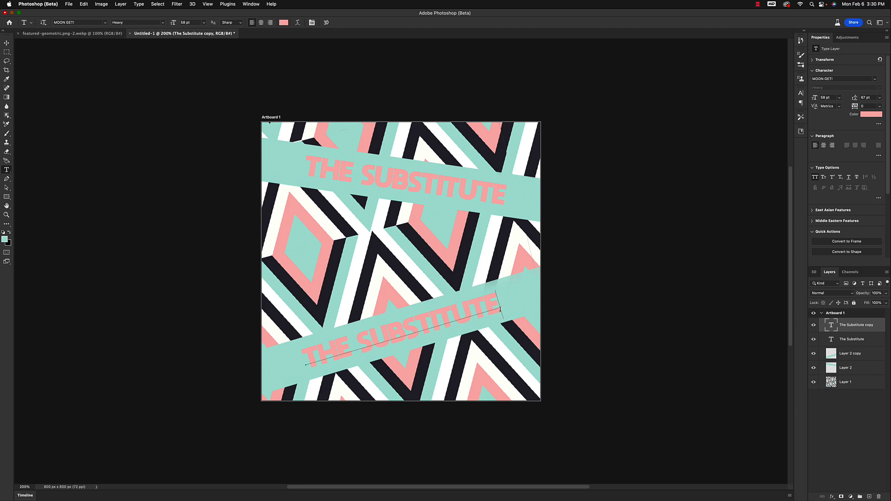
drag(501, 308, 302, 344)
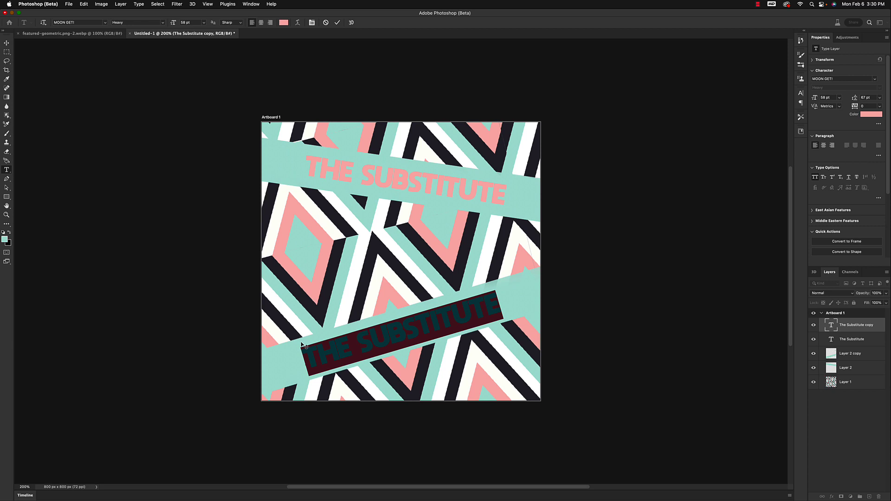
text(LATE)
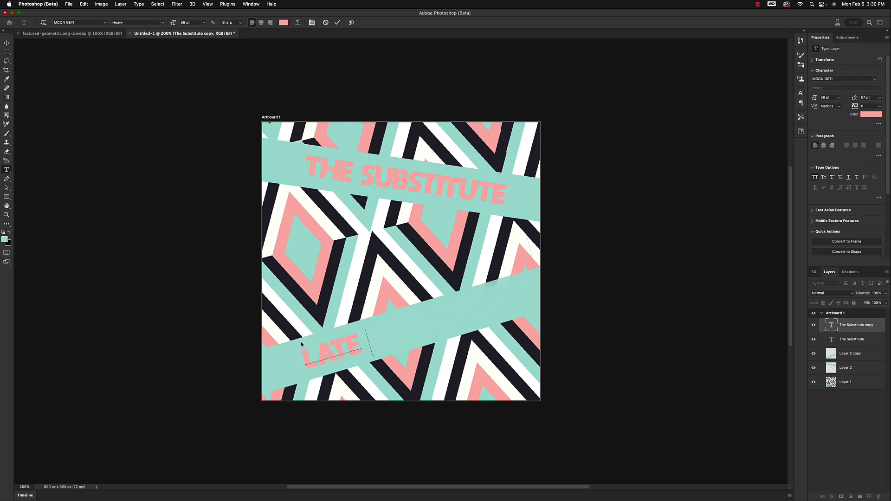
text( FOR CLASS)
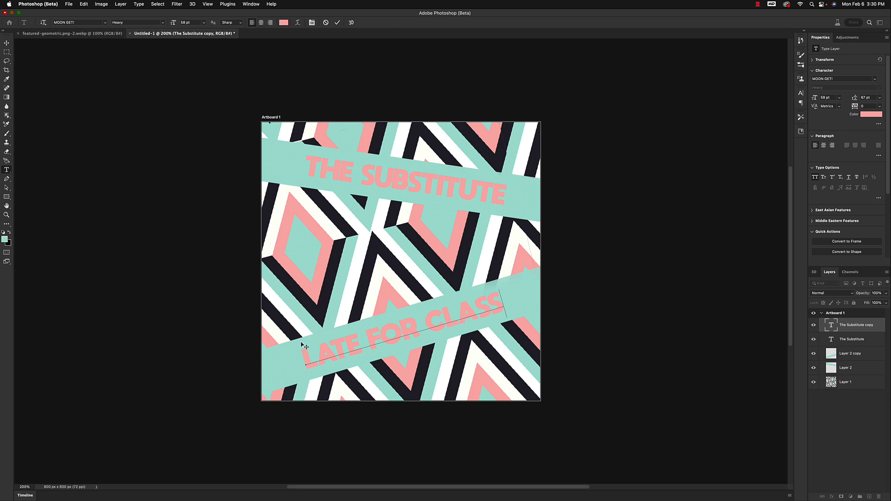
click(6, 43)
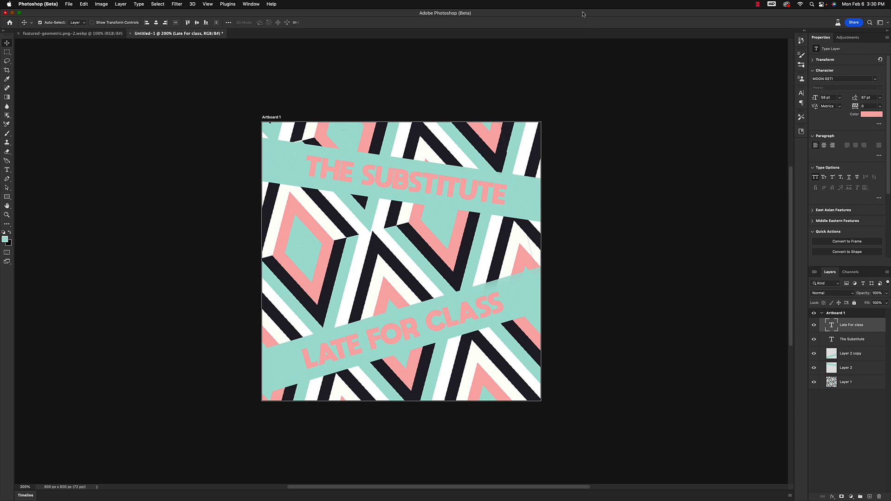
drag(584, 16, 580, 15)
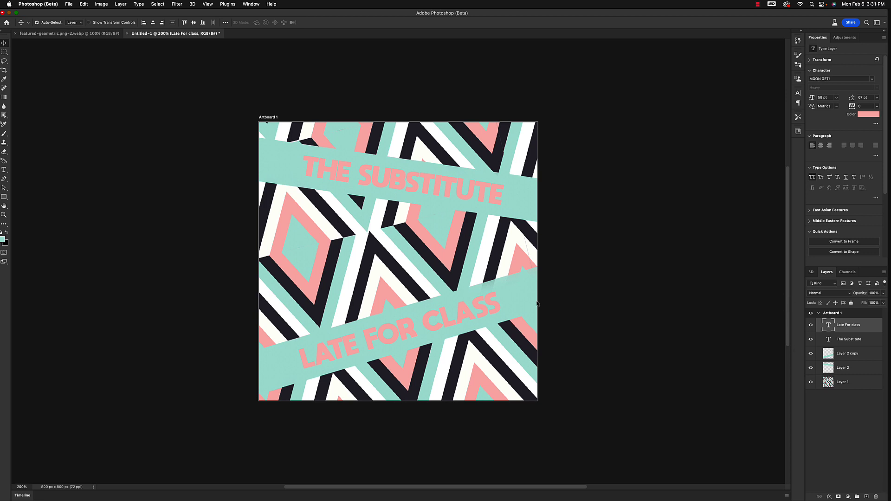
- Select Layer 2, the upper ribbon, and switch to the Polygonal Lasso tool
drag(204, 17, 217, 16)
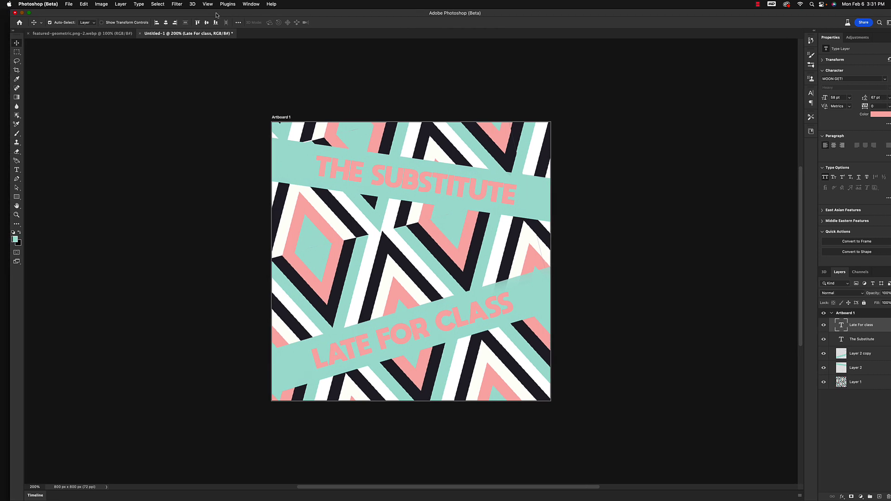
click(17, 61)
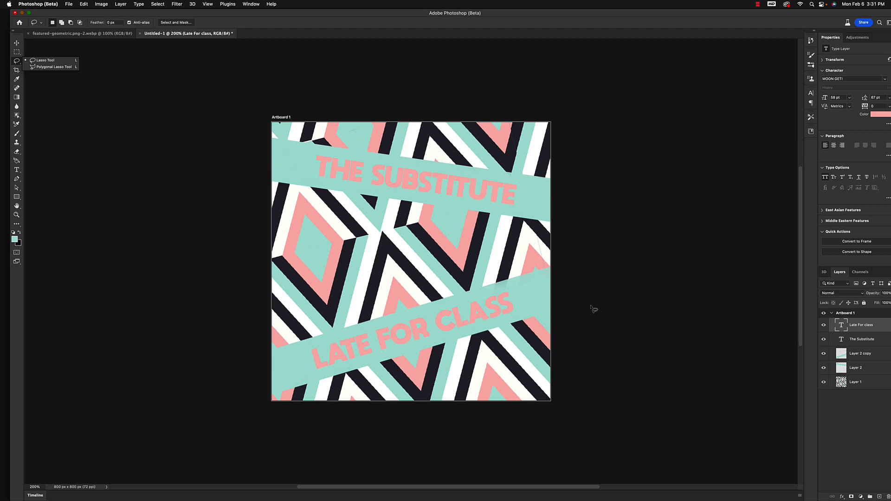
click(273, 141)
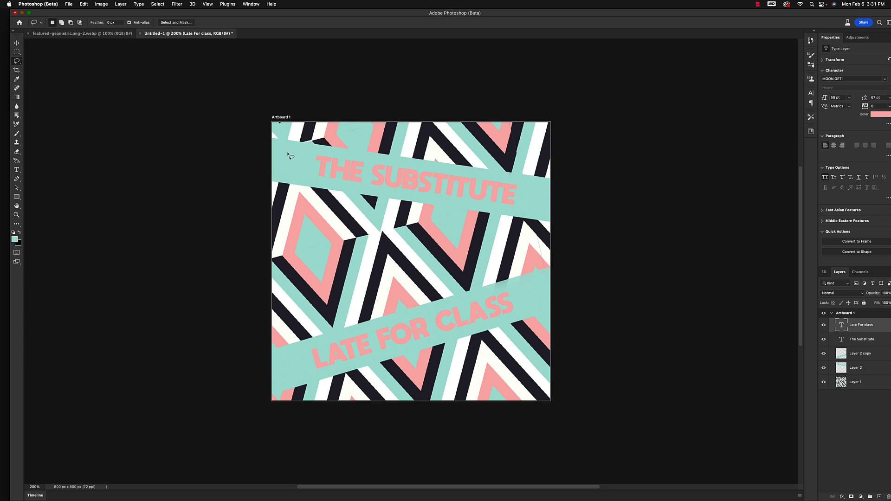
click(868, 370)
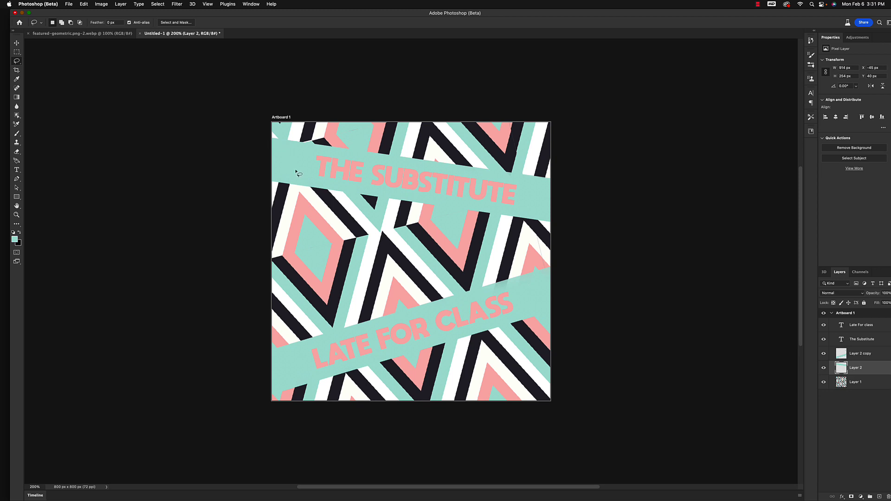
click(824, 368)
click(824, 368)
click(824, 369)
click(824, 368)
click(16, 60)
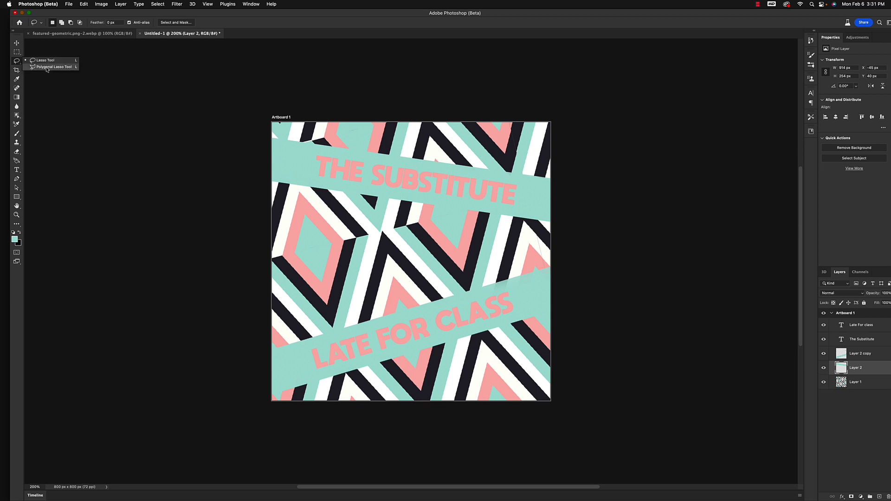
click(46, 65)
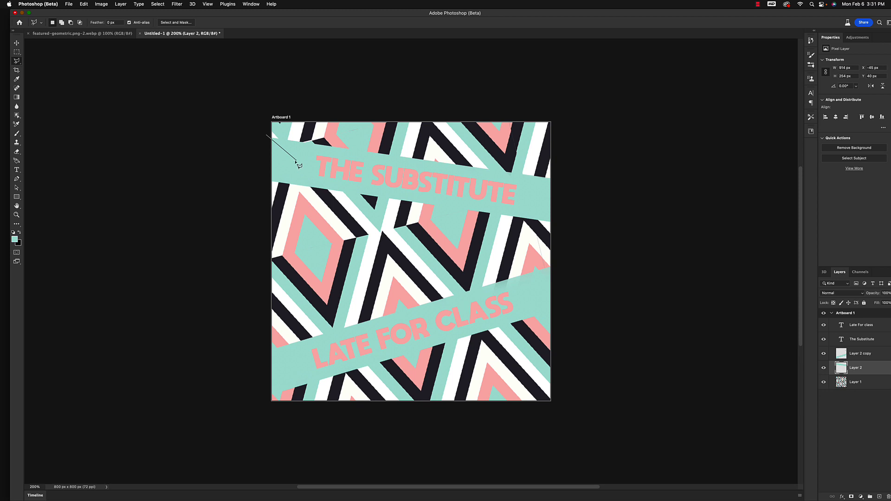
- Delete a triangular notch from the upper ribbon's left end, then deselect
click(296, 161)
click(262, 180)
click(270, 137)
key(Delete)
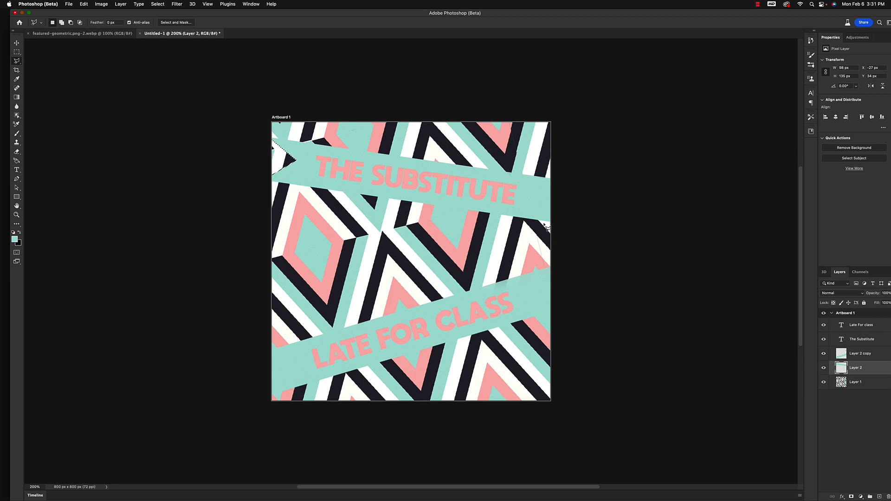
key(super+d)
- Outline a notch triangle at the upper ribbon's right end
click(552, 179)
click(527, 197)
click(554, 223)
click(555, 182)
- On Layer 2 copy, delete a triangular notch from the lower ribbon's left end
click(869, 357)
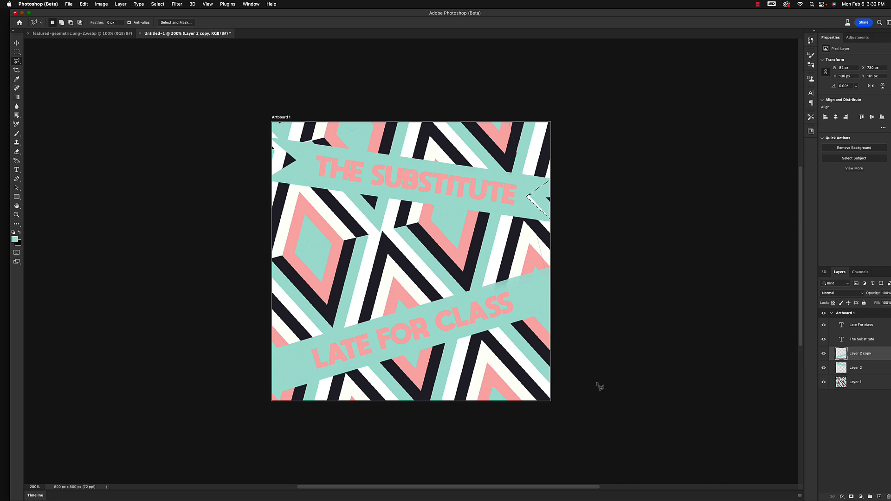
click(259, 353)
click(303, 363)
click(268, 399)
click(260, 355)
key(Delete)
- Outline a triangle at the lower ribbon's right end, deselect, and bring up the layer effects list
click(553, 264)
click(531, 297)
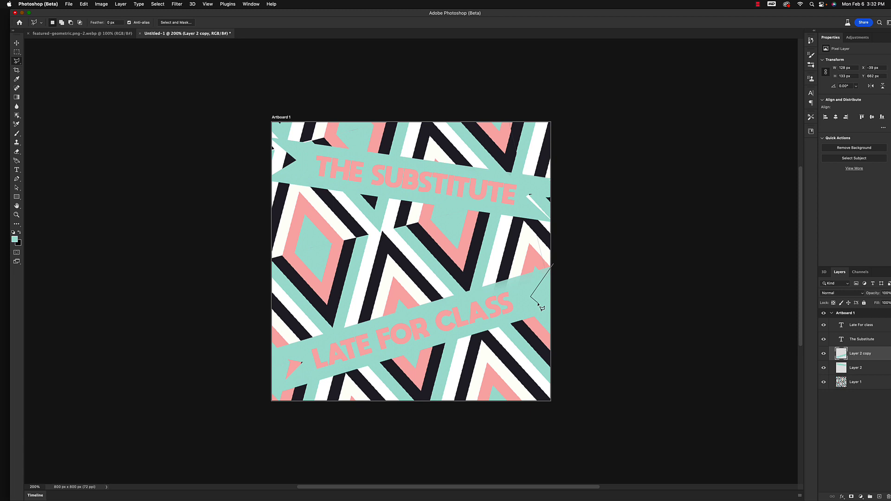
click(564, 313)
click(555, 265)
key(super+d)
mouse_move(621, 17)
mouse_down()
mouse_move(598, 17)
mouse_move(611, 18)
mouse_up()
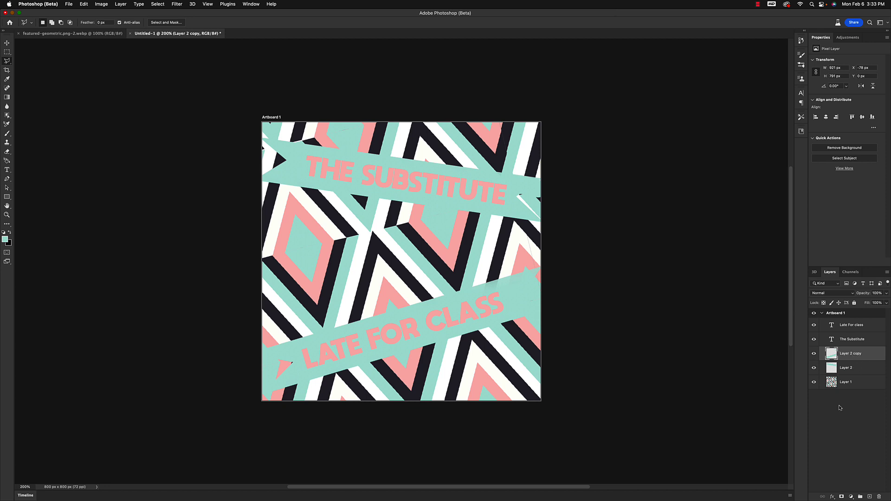
click(833, 497)
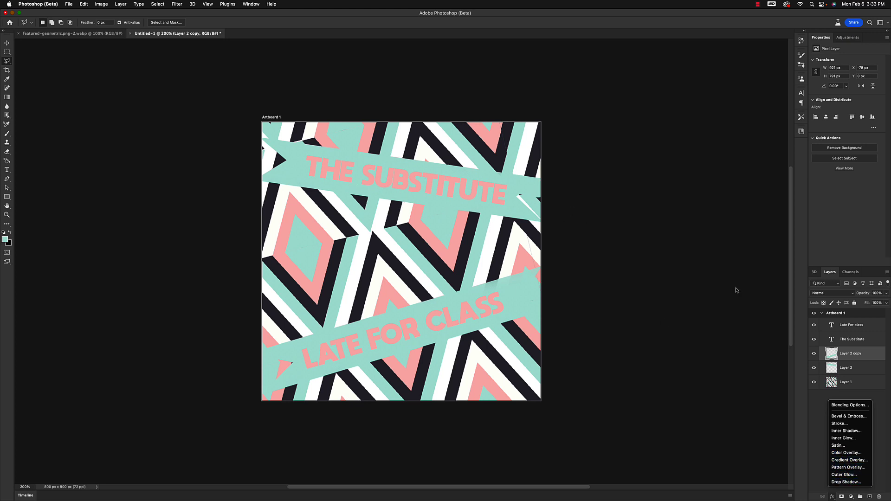
- Add an Outer Glow effect to the lower ribbon layer
click(834, 475)
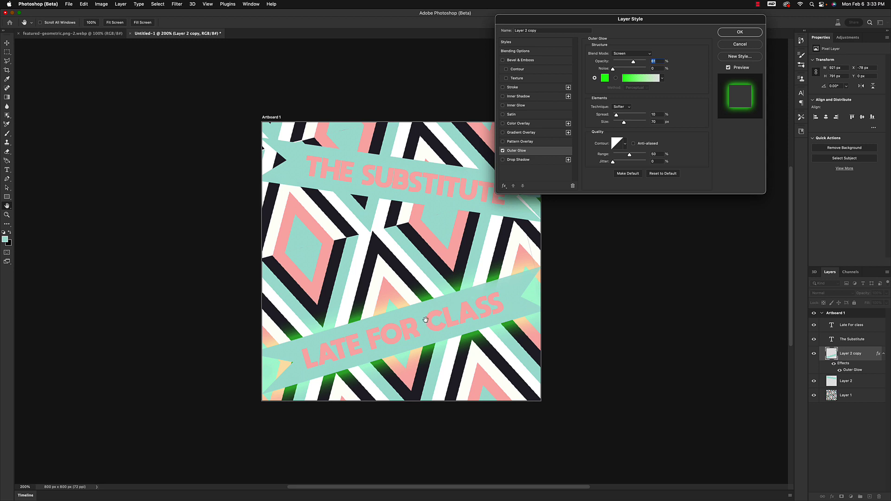
drag(595, 21, 645, 17)
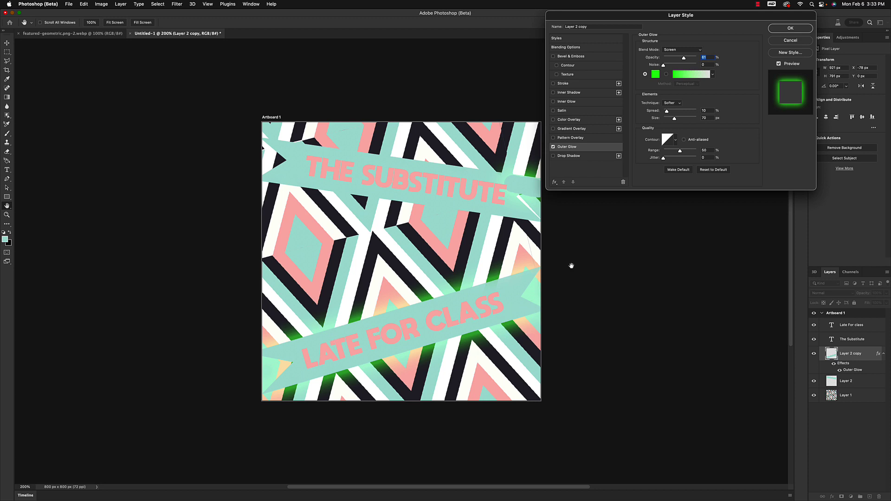
drag(643, 20, 675, 49)
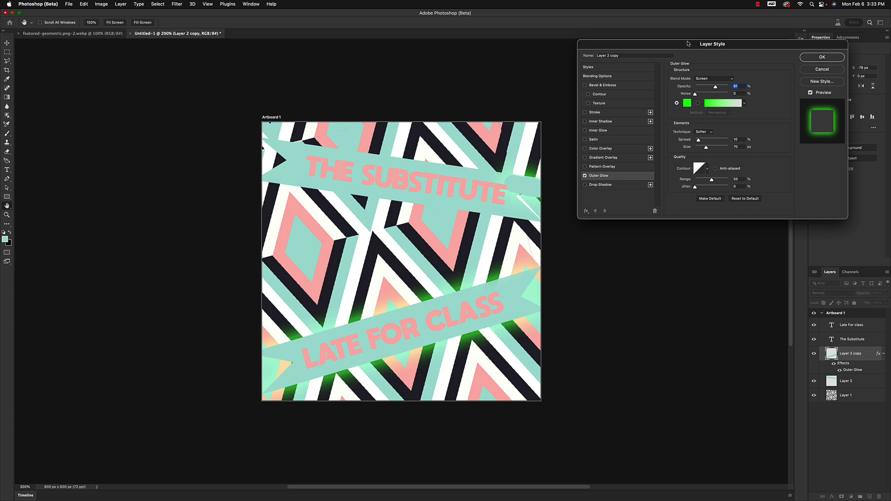
drag(634, 50, 611, 52)
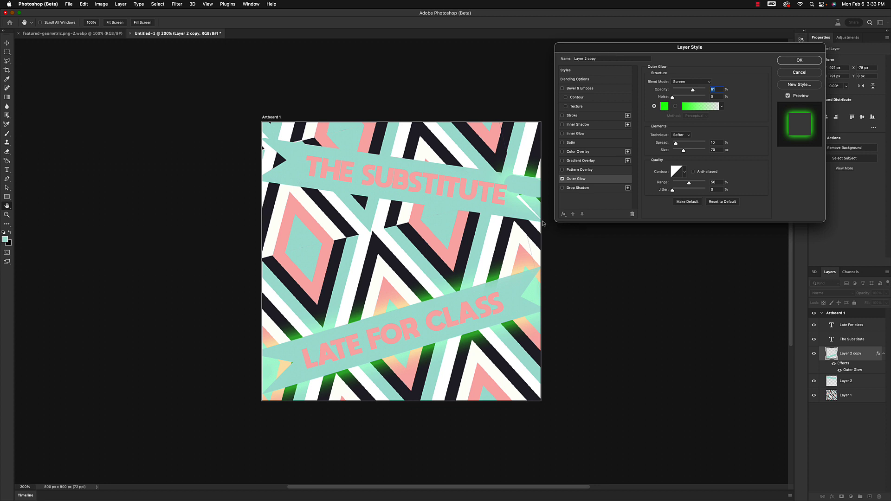
- Change the Outer Glow colour from cyan to bright orange
click(665, 106)
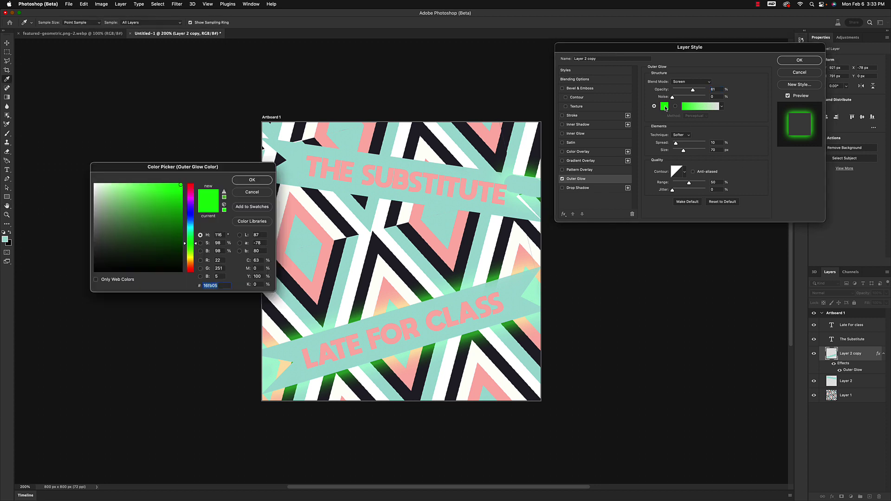
click(191, 228)
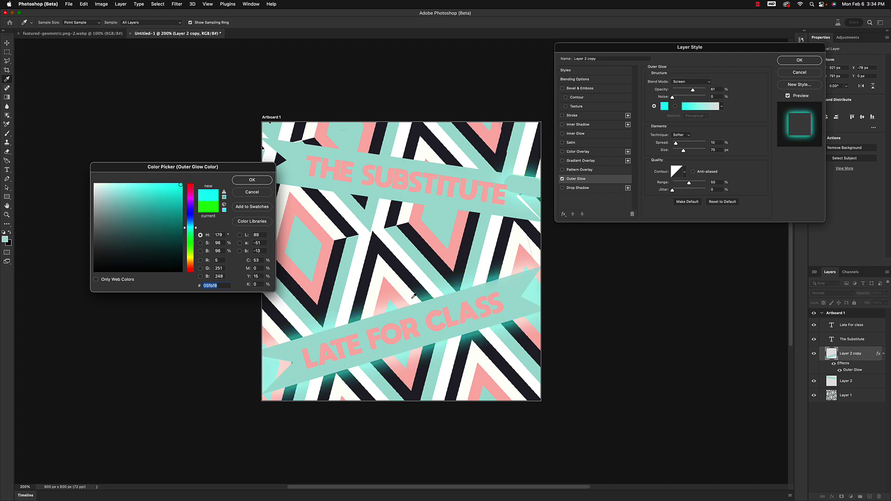
click(193, 272)
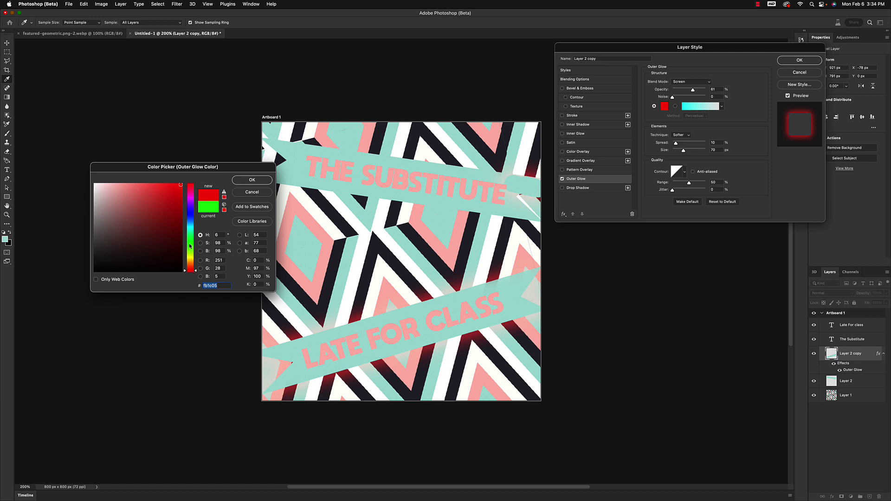
click(192, 202)
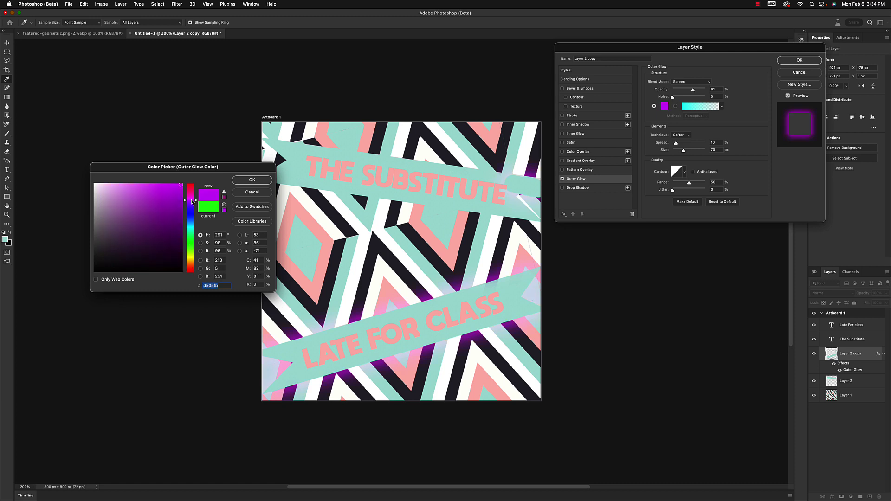
click(191, 228)
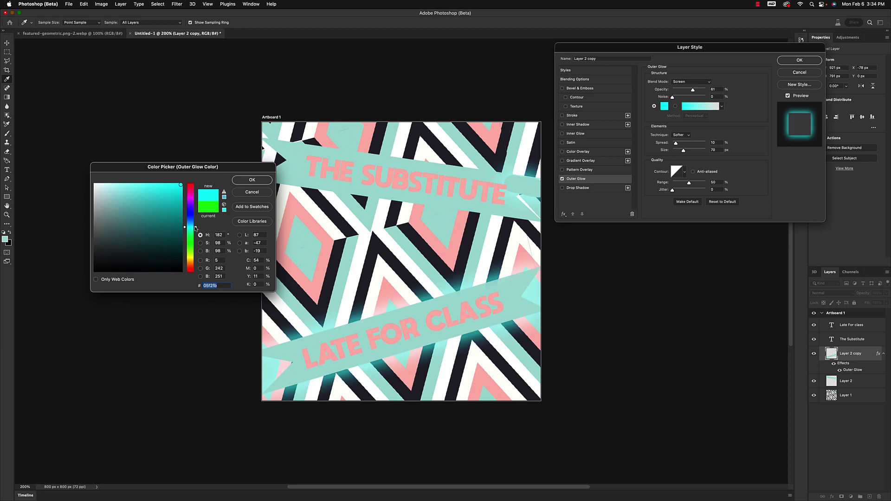
click(146, 186)
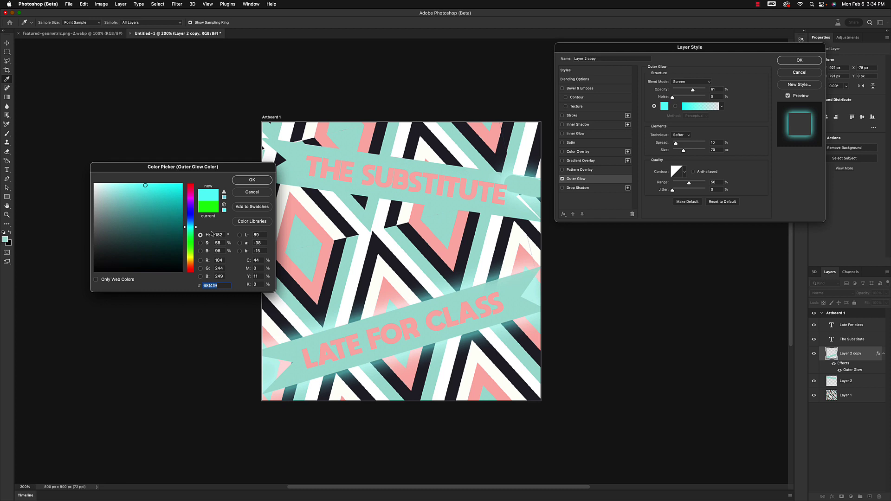
drag(195, 230, 195, 264)
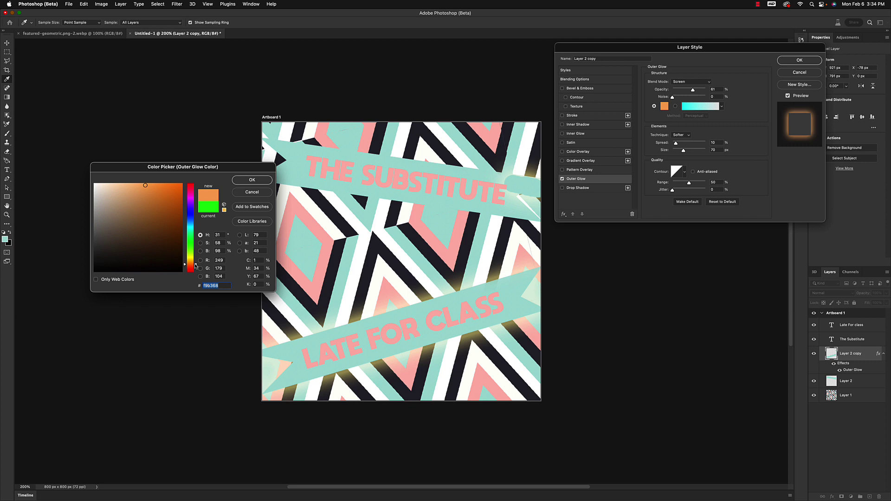
click(181, 185)
click(252, 179)
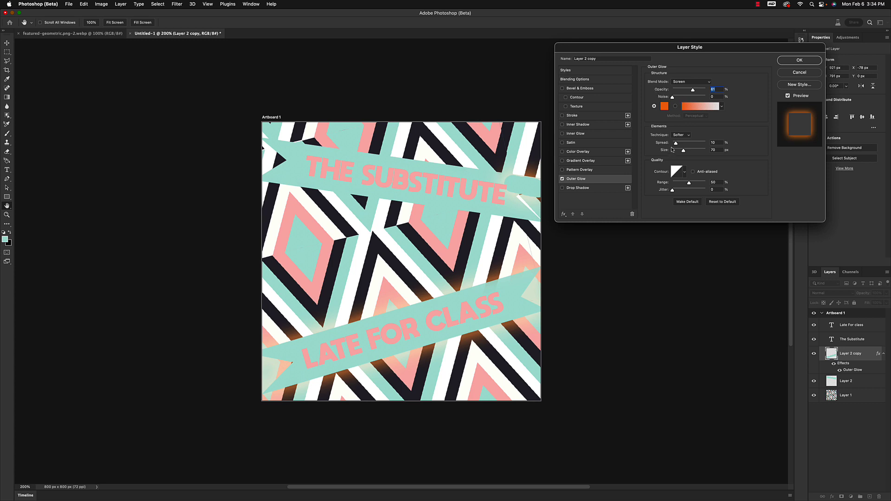
- Reduce the orange glow's size, return Spread to 0%, and apply the Layer Style
mouse_move(676, 143)
mouse_down()
mouse_move(706, 143)
mouse_move(679, 143)
mouse_up()
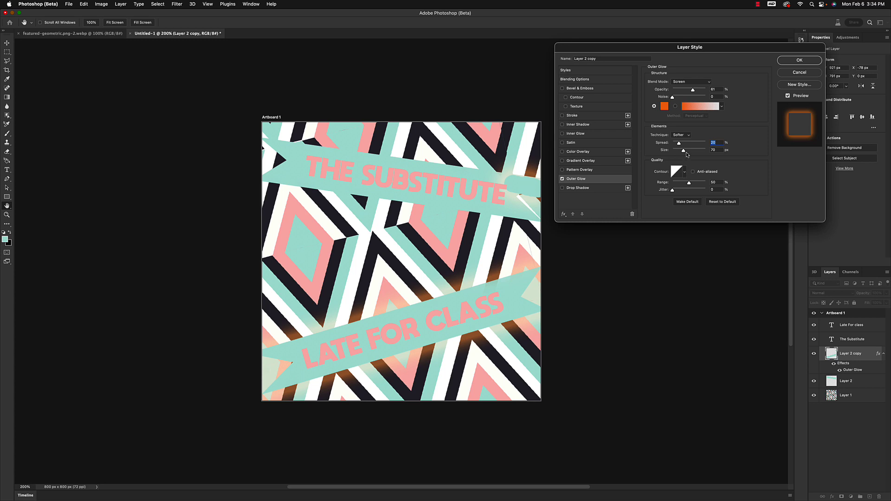
drag(683, 151, 680, 151)
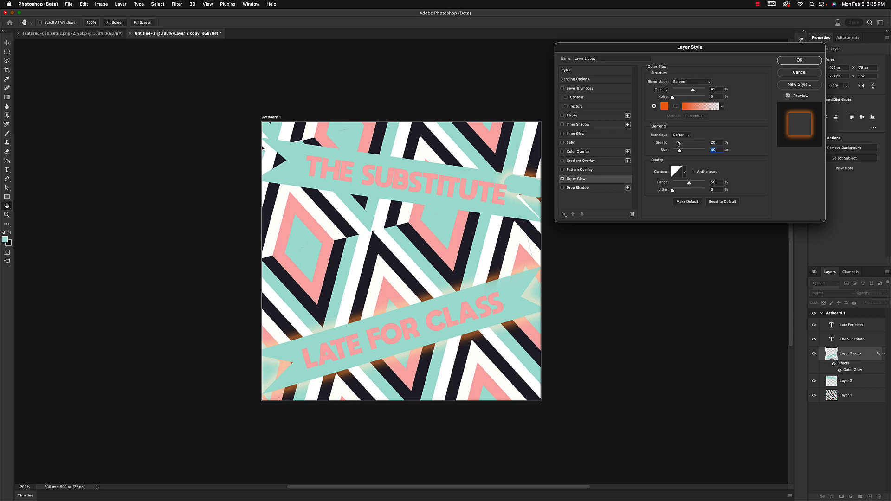
drag(678, 144, 690, 145)
mouse_move(674, 147)
mouse_down()
mouse_move(703, 156)
mouse_move(685, 154)
mouse_up()
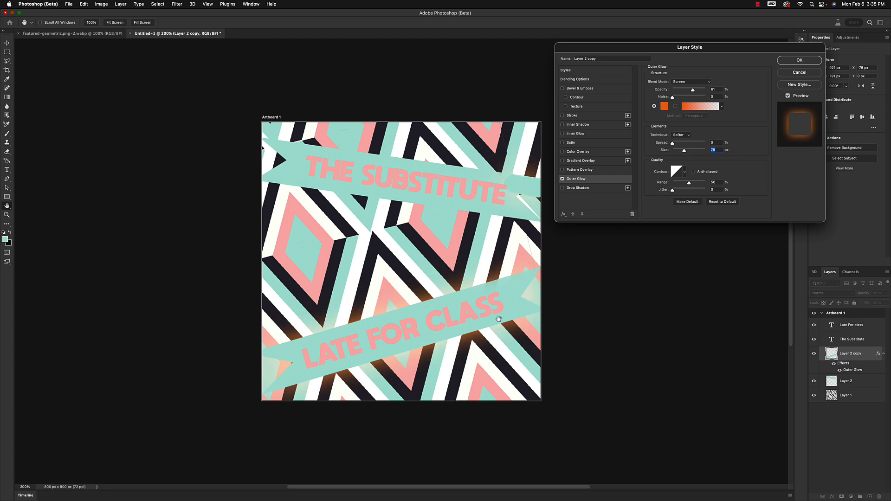
click(809, 61)
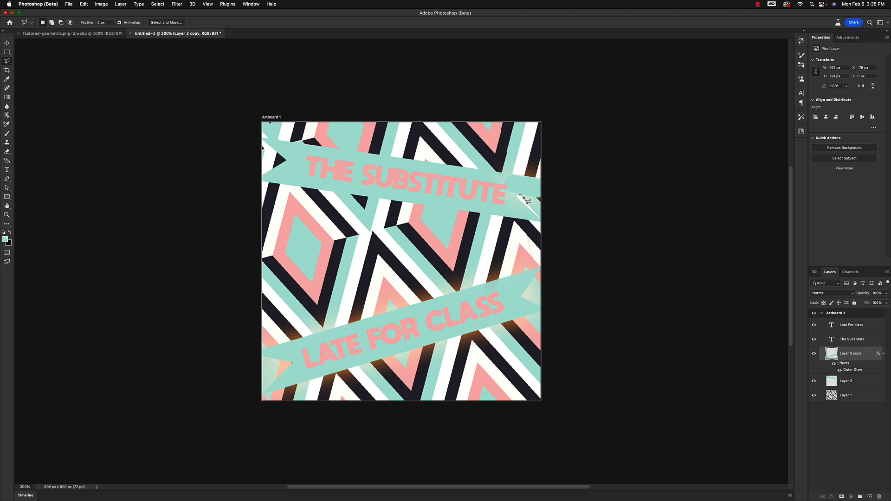
- Erase the pale patch at the top ribbon's right end with an enlarged Eraser brush
click(10, 153)
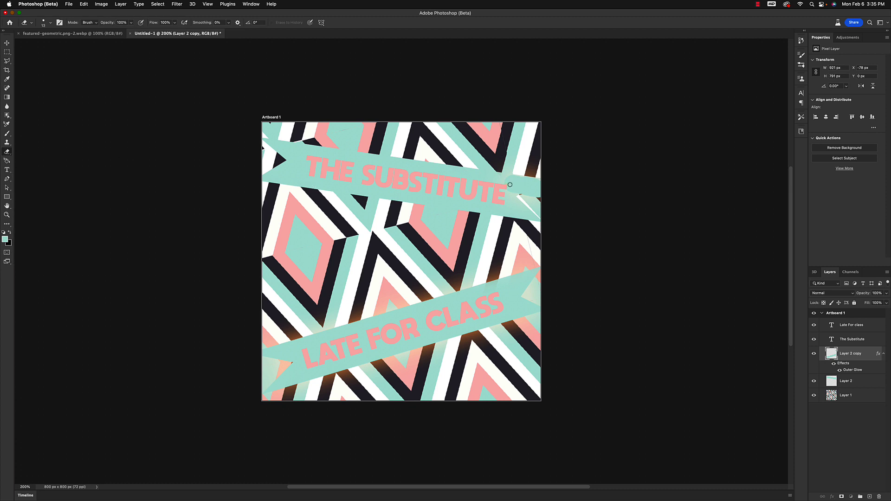
key(bracketright)
key(bracketright)
key(bracketright)
key(bracketright)
key(bracketright)
key(bracketright)
key(bracketright)
key(bracketright)
mouse_move(507, 180)
mouse_down()
mouse_move(556, 190)
mouse_move(521, 208)
mouse_move(555, 202)
mouse_up()
right_click(851, 372)
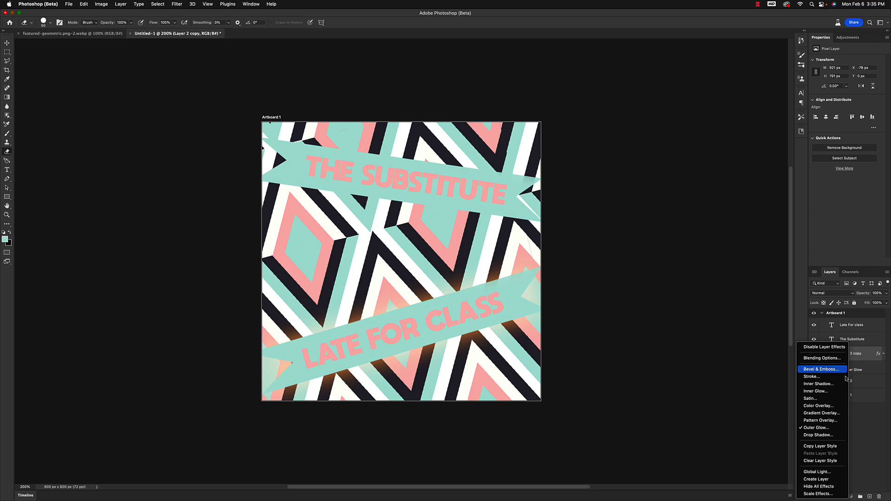
- Copy Layer 2 copy's orange glow style and paste it onto Layer 2
click(821, 446)
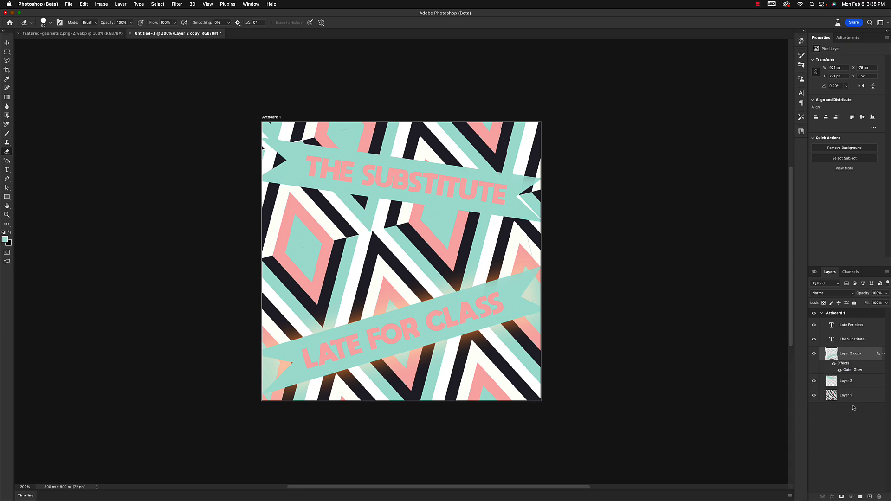
click(861, 384)
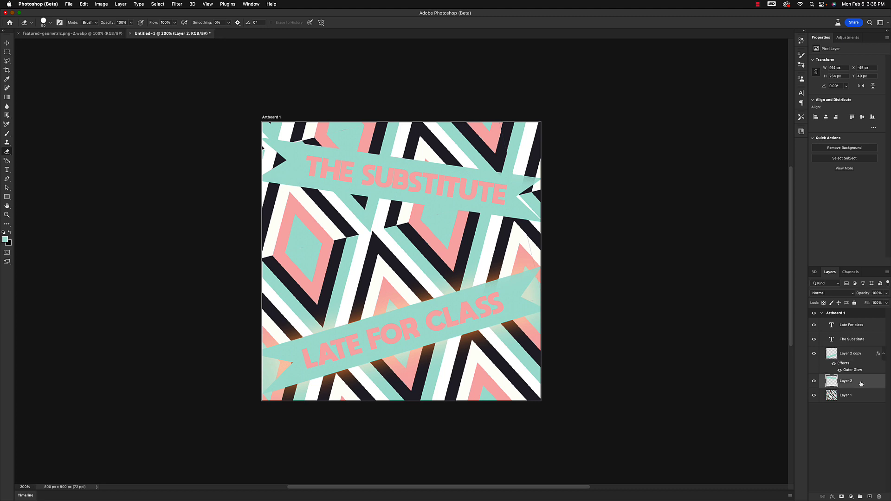
right_click(862, 383)
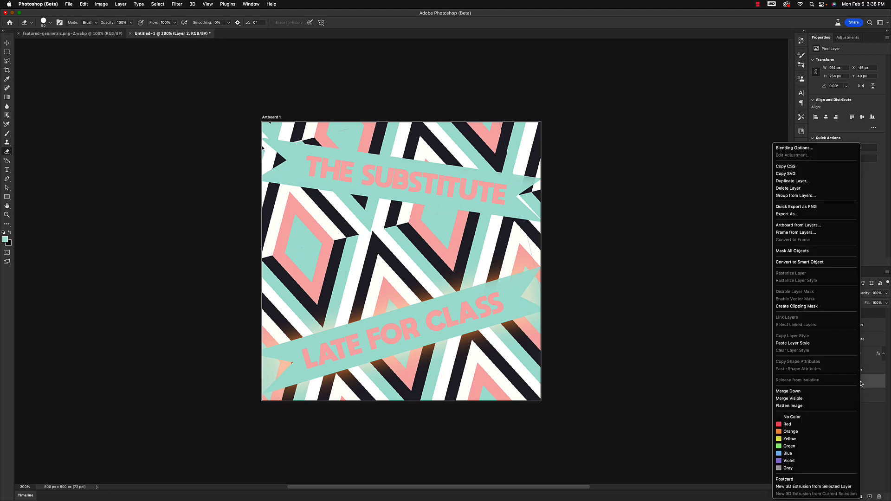
click(796, 344)
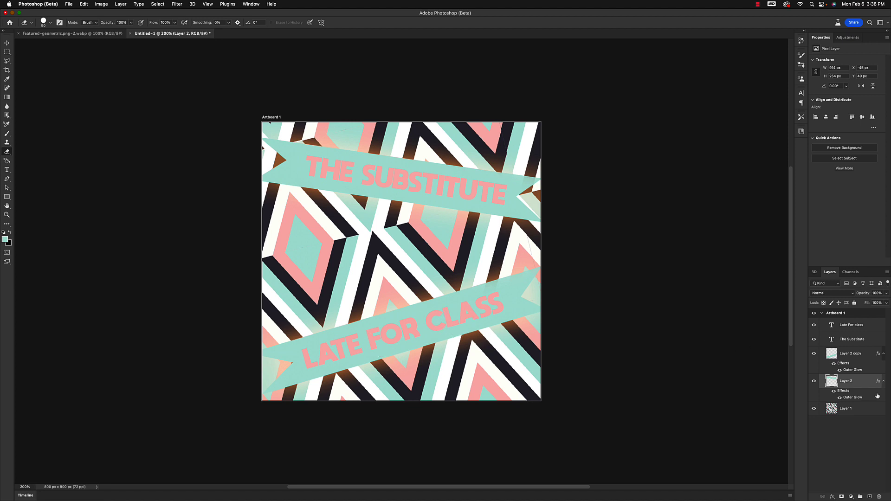
click(850, 326)
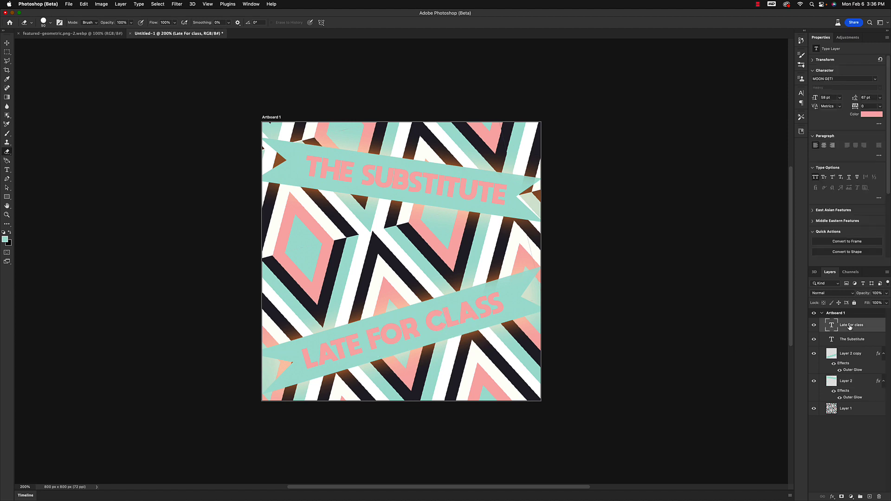
- Give THE SUBSTITUTE a Multiply drop shadow: 53% opacity, 13 px distance, 7 px size
click(848, 340)
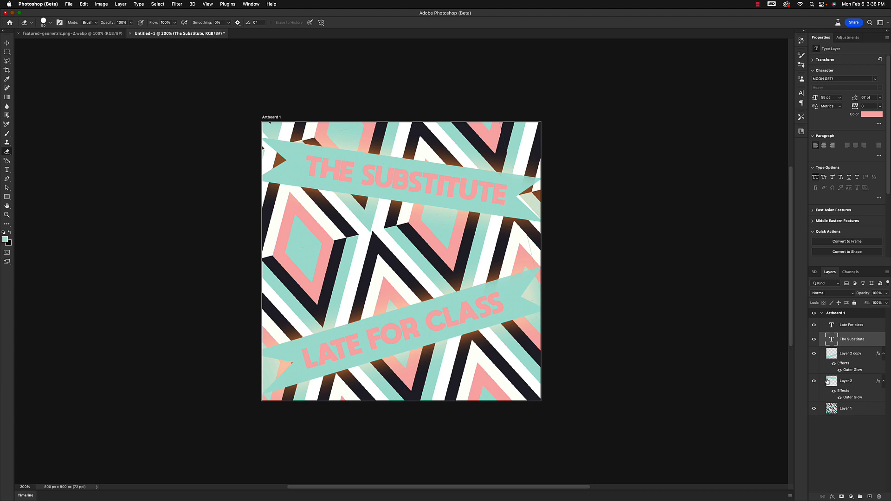
click(832, 497)
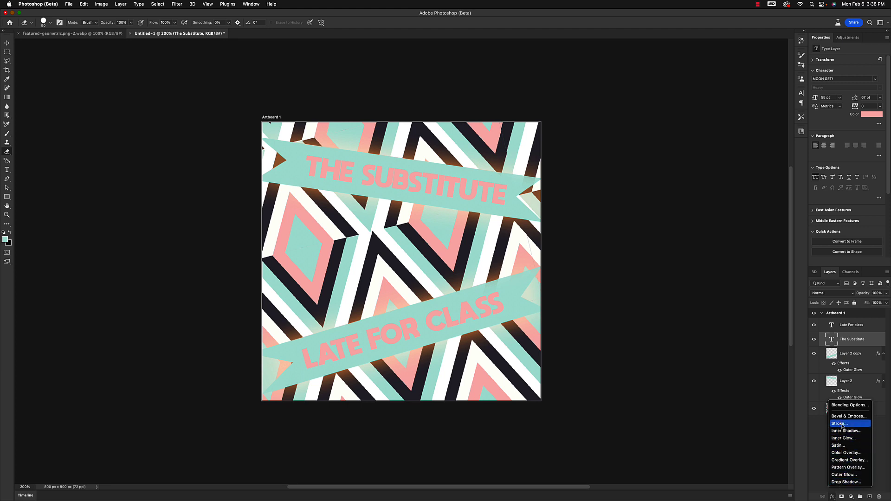
click(846, 482)
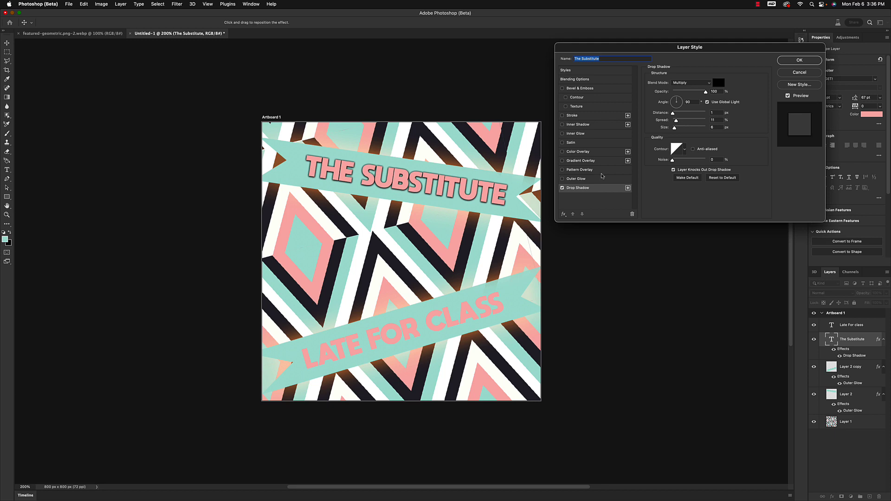
mouse_move(677, 99)
mouse_down()
mouse_move(678, 124)
mouse_move(674, 98)
mouse_up()
drag(677, 121, 677, 130)
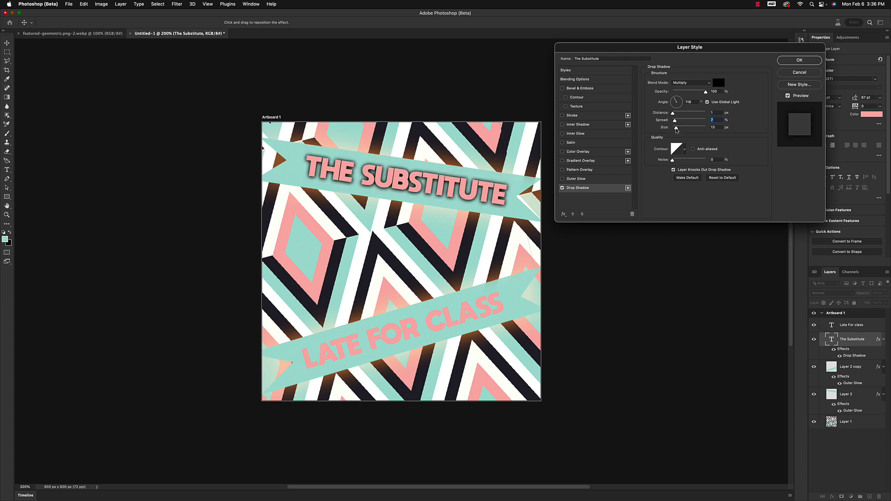
drag(679, 99, 677, 117)
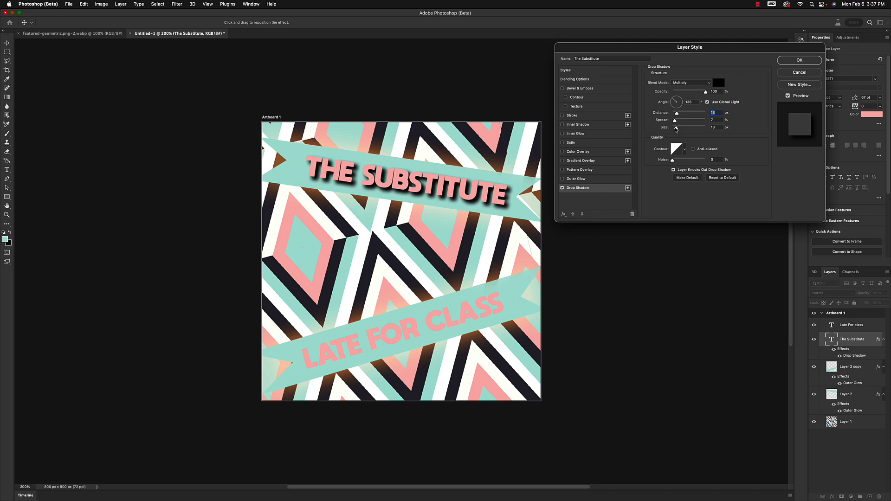
drag(676, 129, 673, 123)
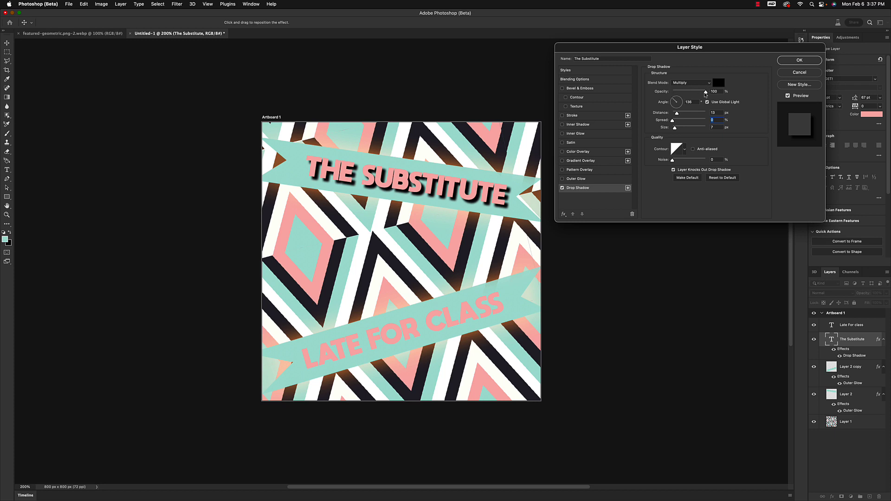
drag(706, 93, 692, 93)
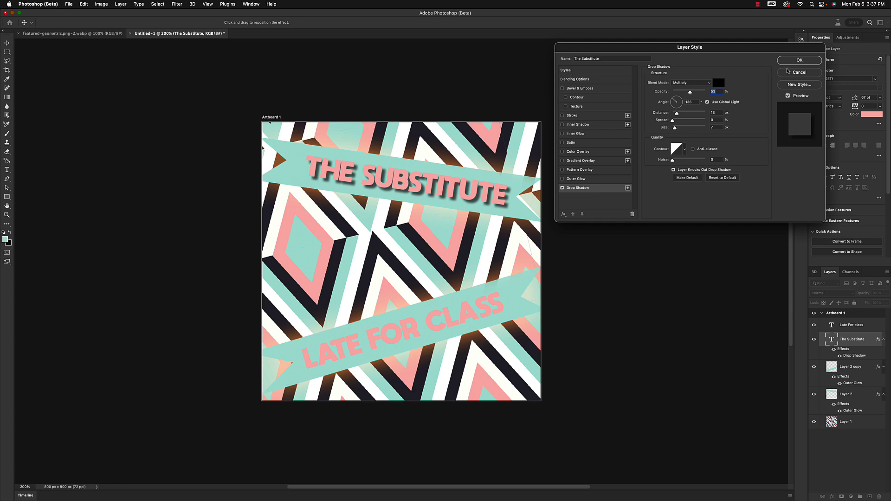
click(800, 60)
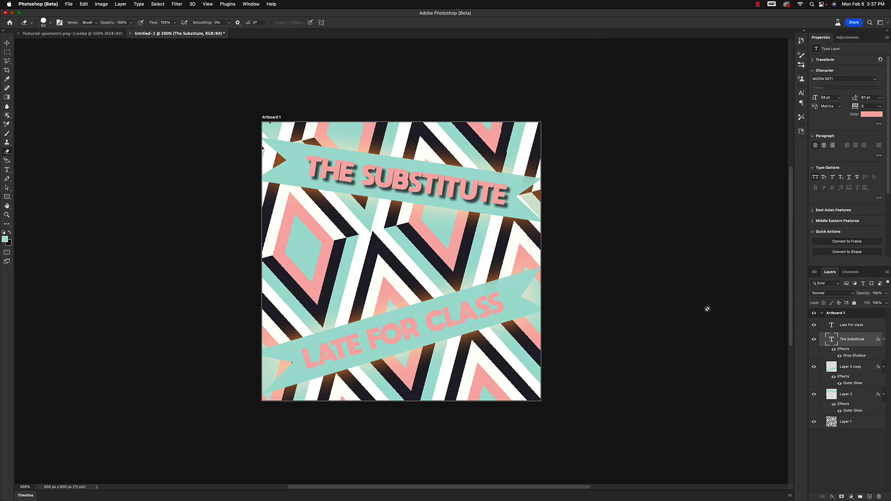
- Copy THE SUBSTITUTE's drop shadow style onto Late For class, accepting the rasterize prompt
drag(692, 17, 685, 16)
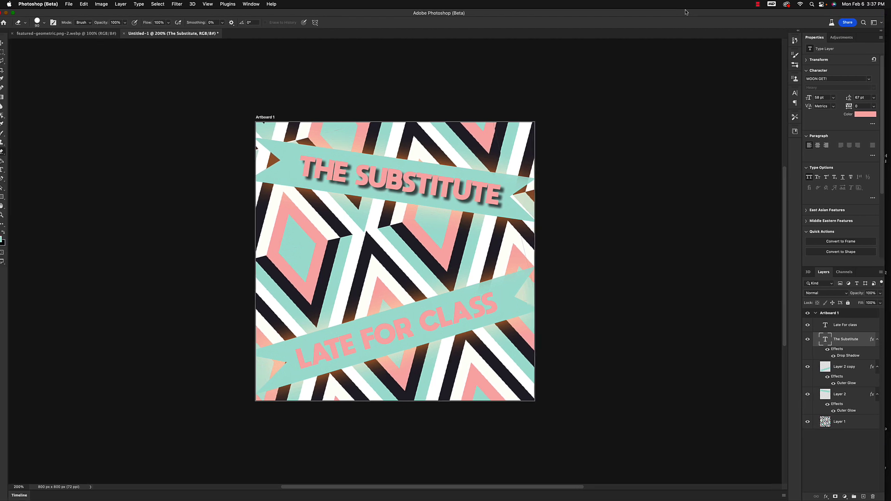
right_click(844, 357)
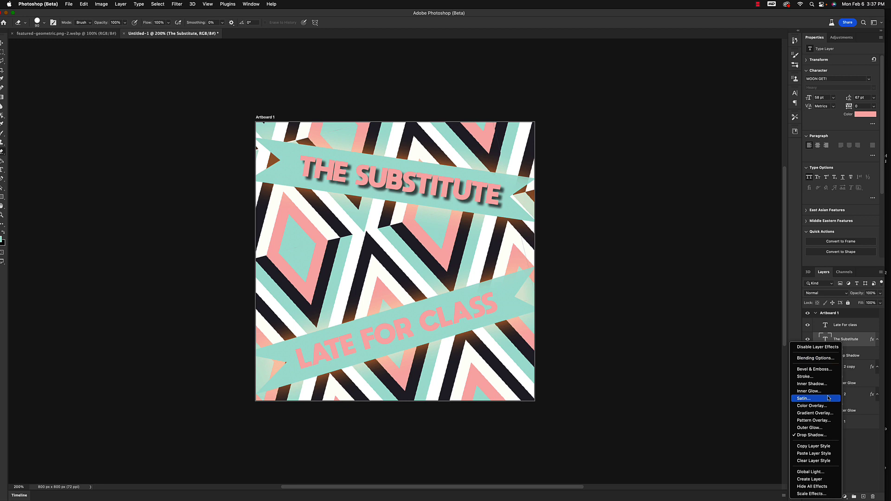
key(Escape)
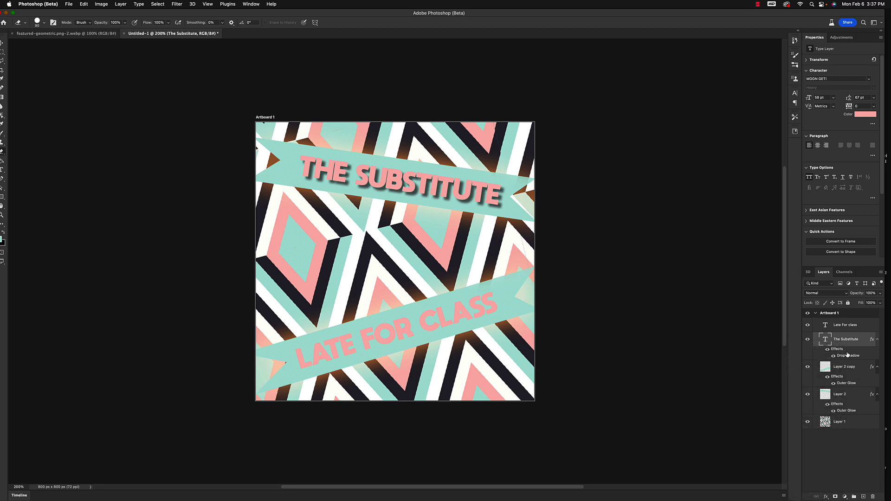
right_click(848, 356)
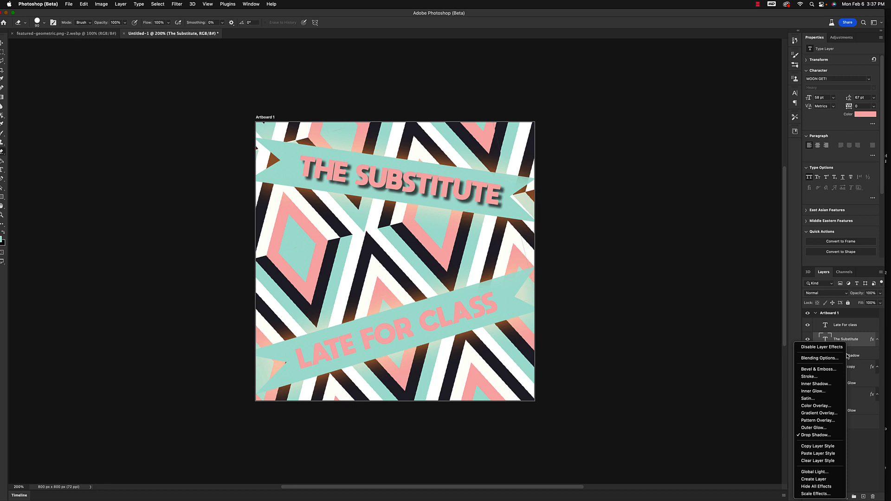
click(809, 447)
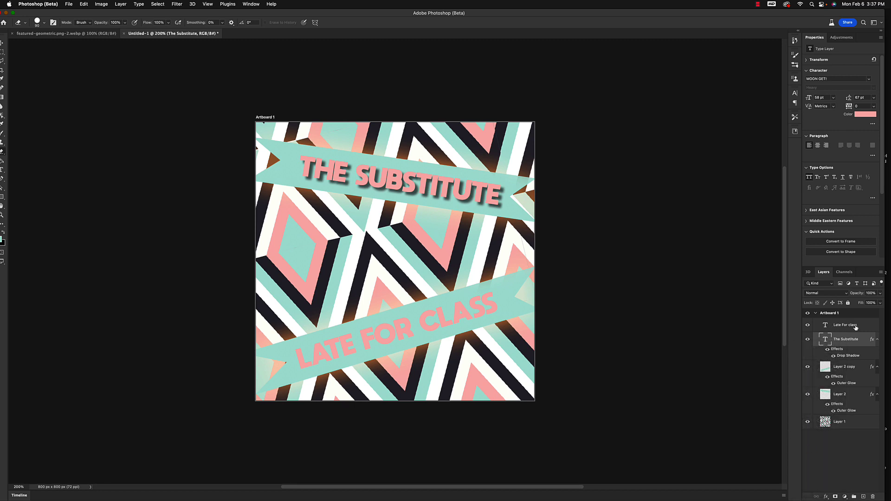
click(838, 327)
right_click(838, 327)
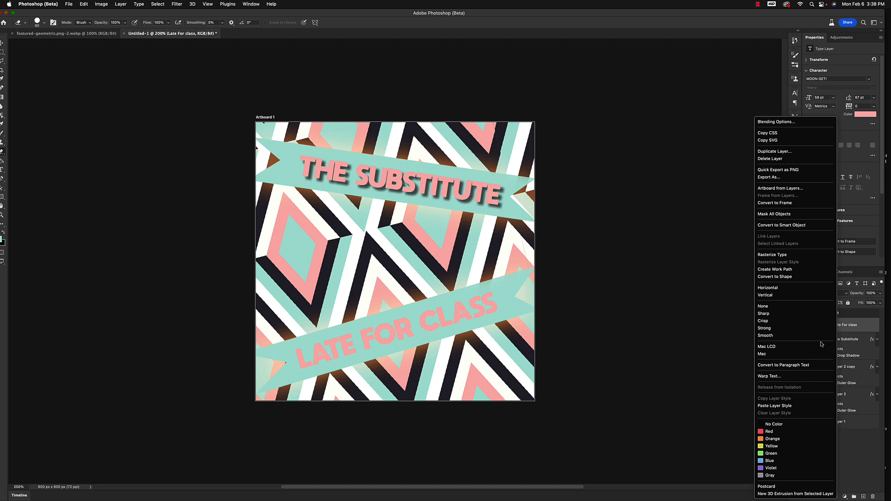
click(784, 407)
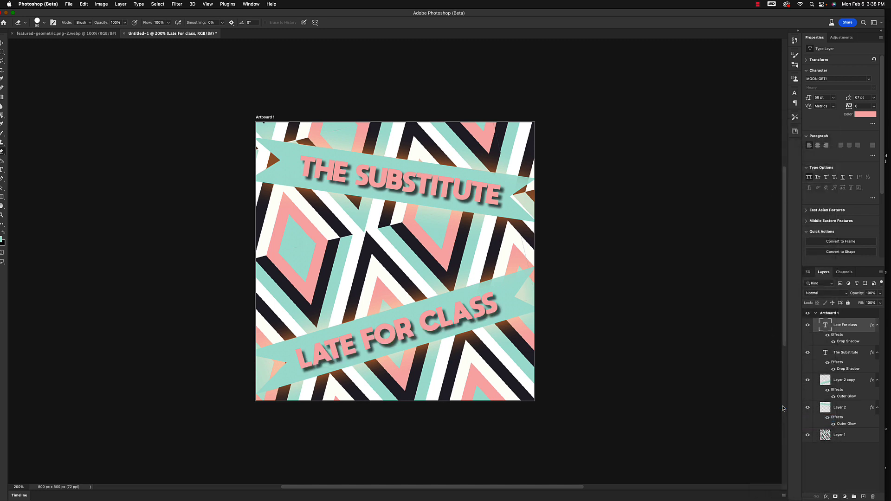
click(659, 275)
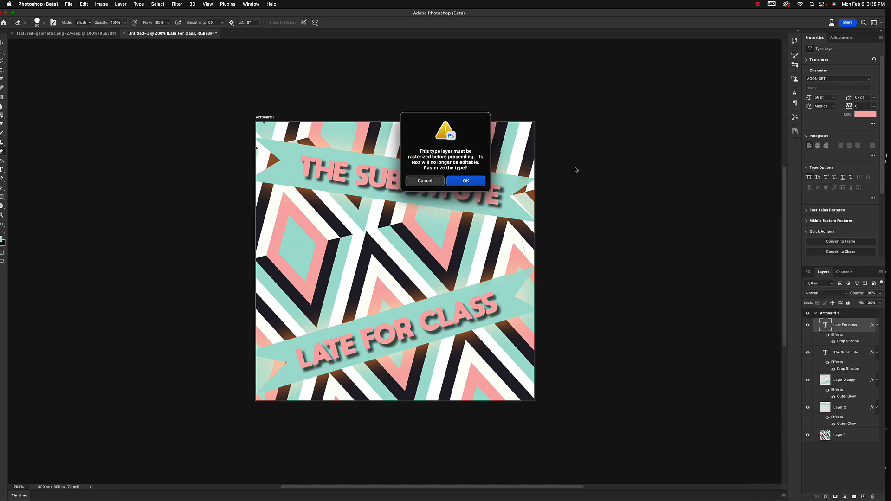
key(Return)
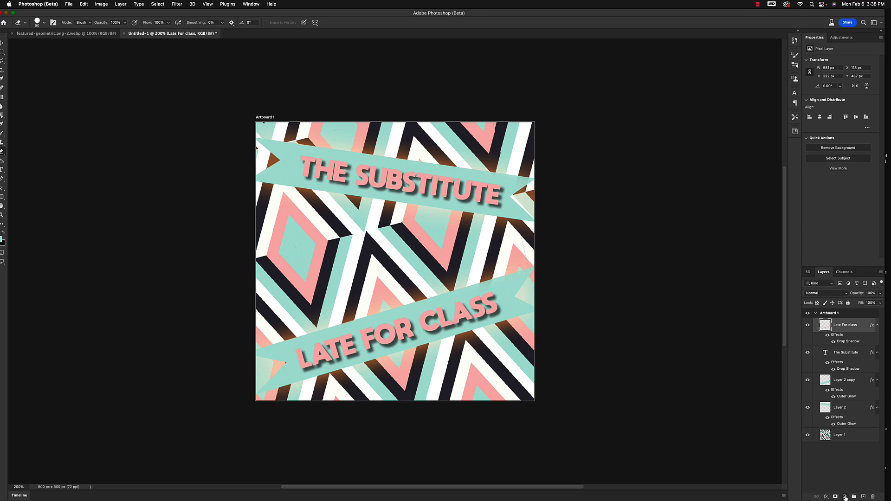
- Add an Invert adjustment layer and move it below Layer 2 to affect only the background
click(845, 498)
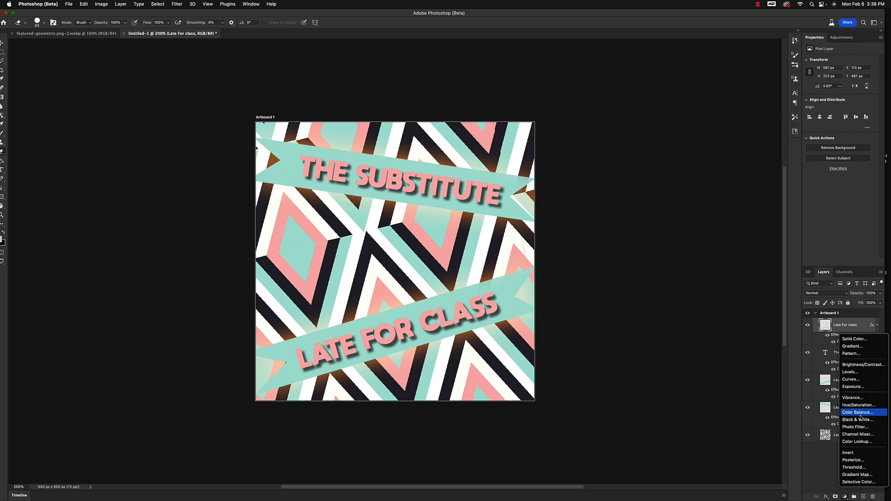
click(823, 483)
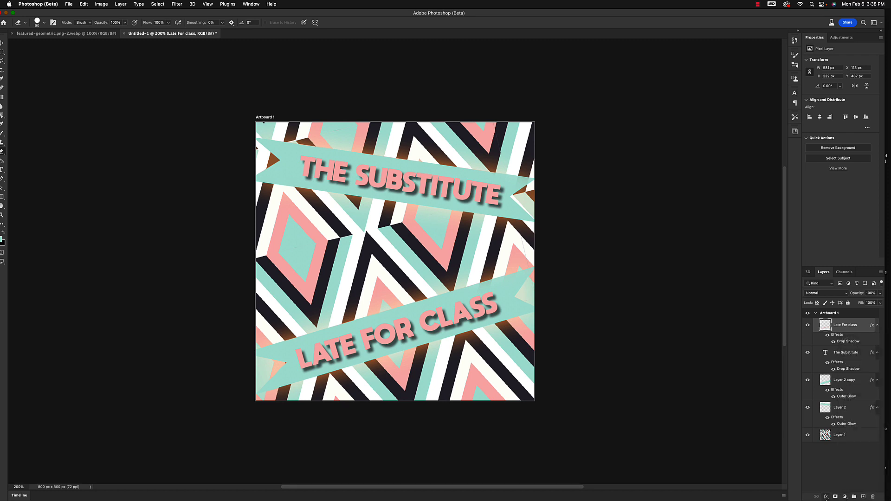
click(845, 498)
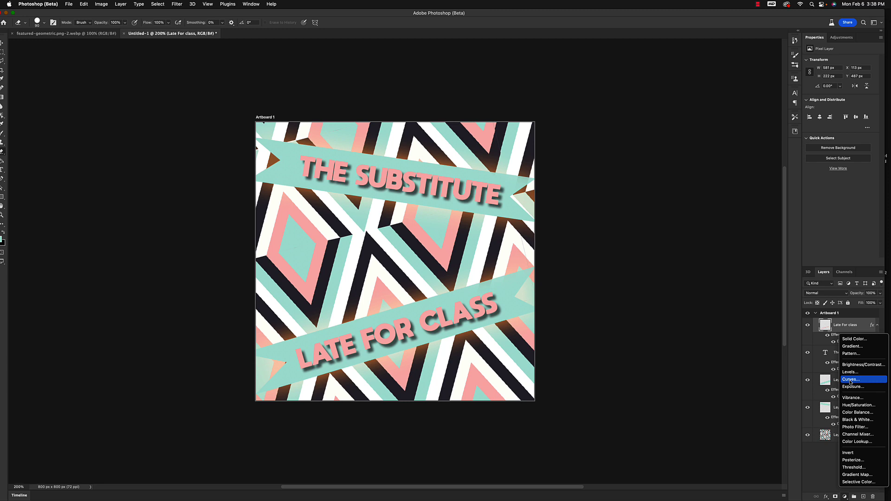
click(850, 454)
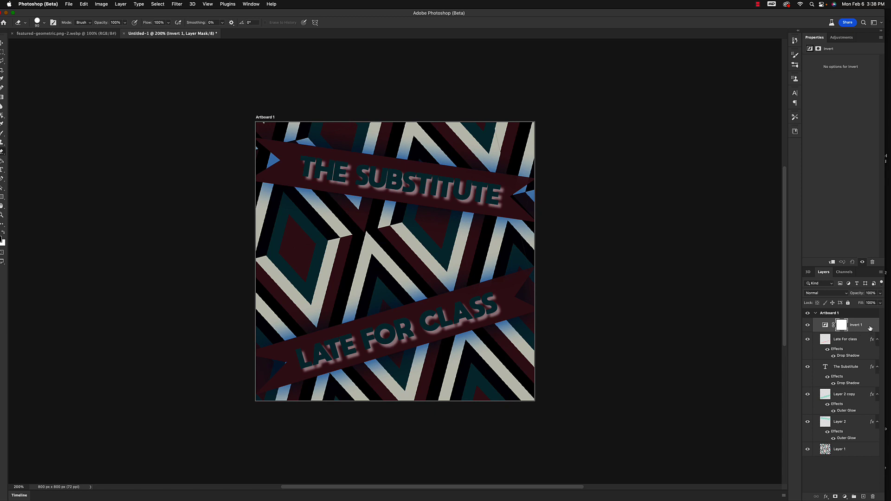
drag(870, 328, 859, 391)
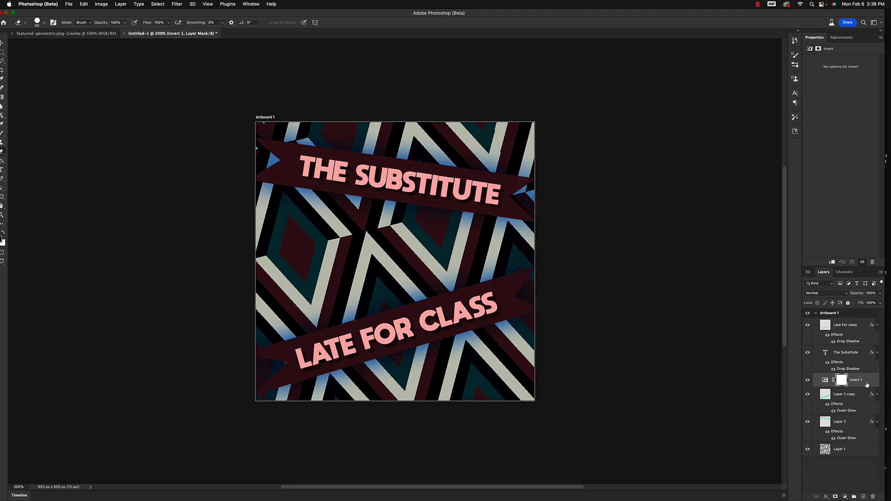
drag(866, 385, 857, 447)
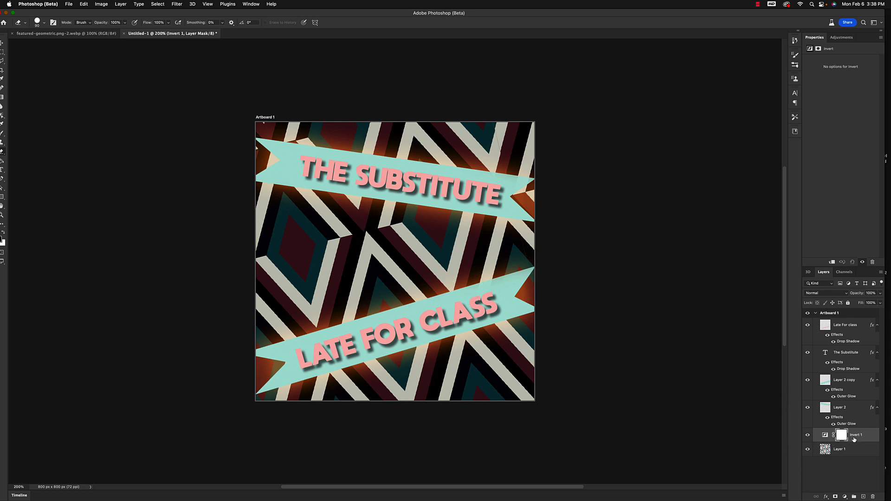
- Try the Invert layer's opacity between 43% and 82%, then delete the Invert adjustment
click(827, 436)
click(880, 293)
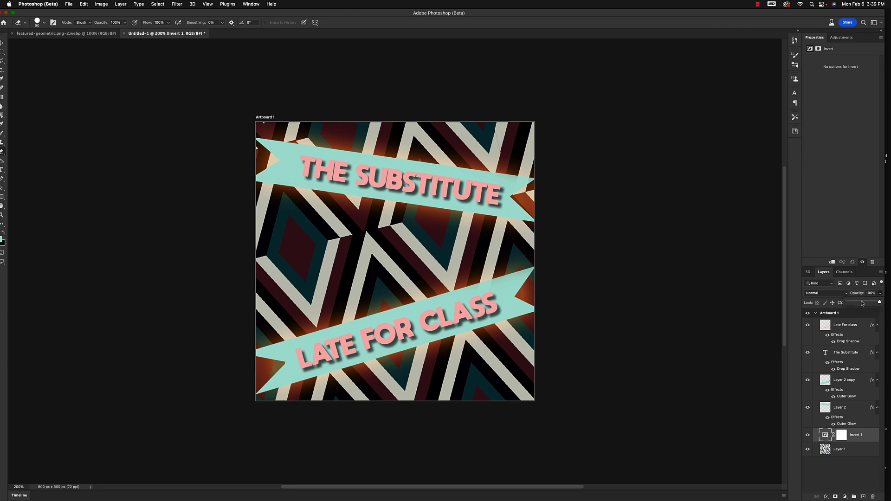
click(863, 303)
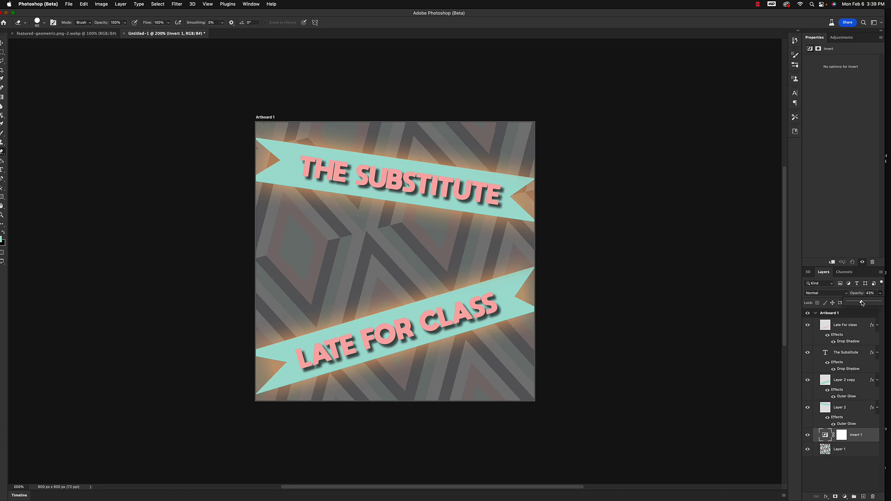
drag(862, 303, 875, 304)
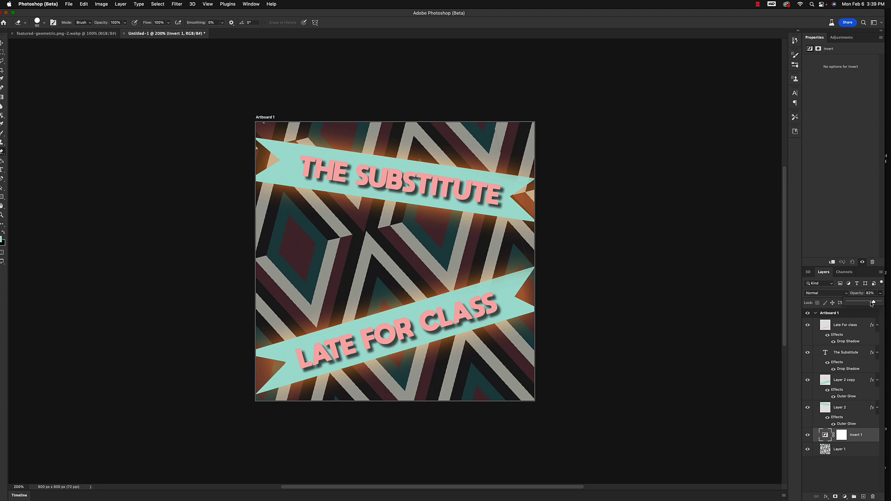
mouse_move(873, 303)
mouse_down()
mouse_move(861, 304)
mouse_move(880, 303)
mouse_up()
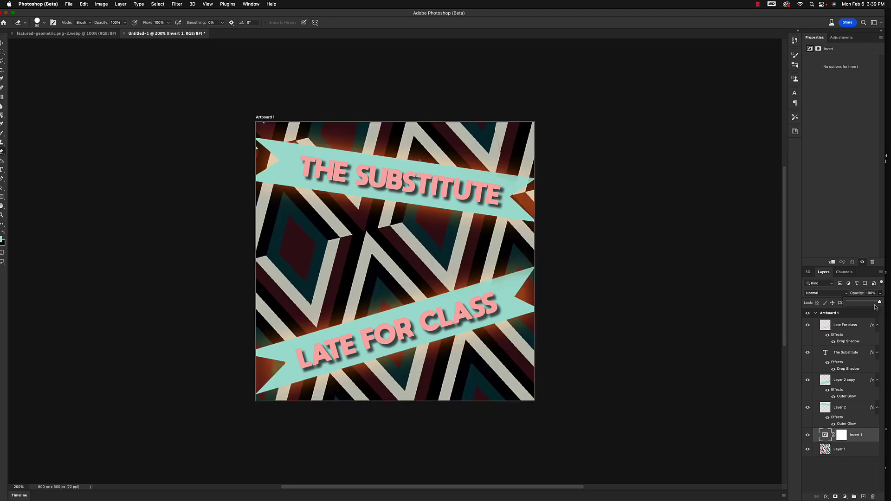
click(872, 437)
drag(872, 437, 874, 498)
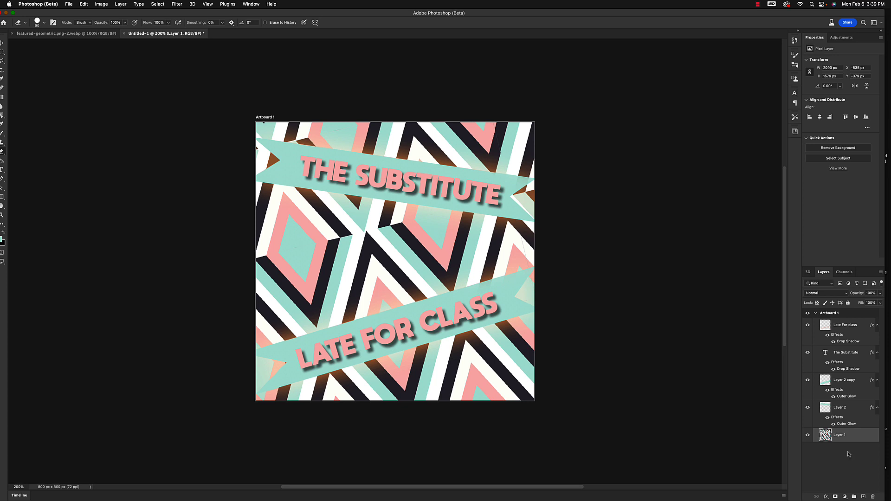
- Add a Posterize adjustment above the background and increase its levels
click(845, 497)
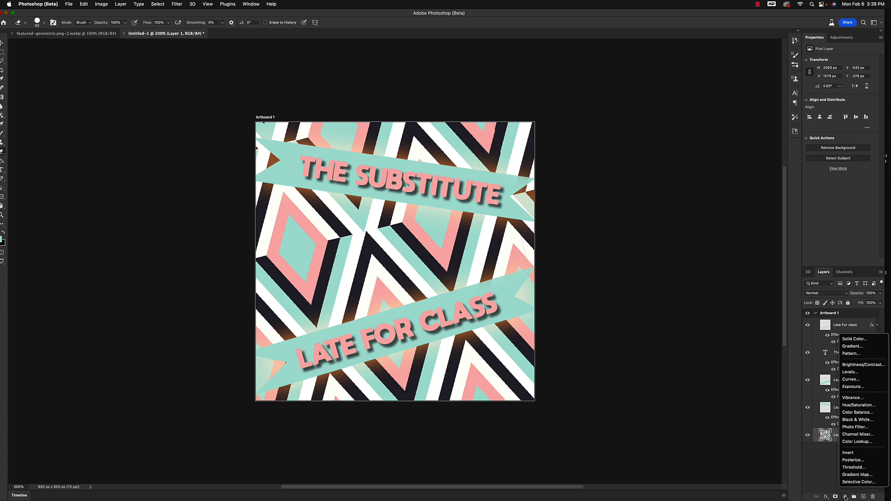
click(856, 461)
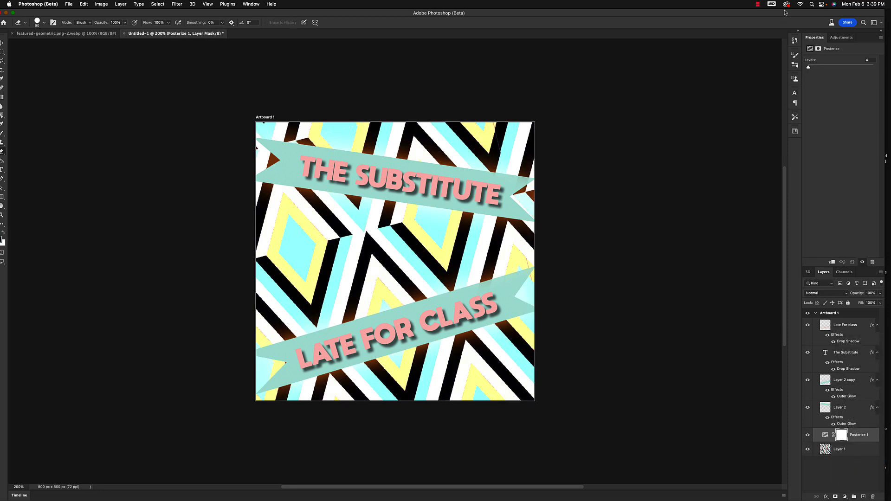
drag(786, 17, 750, 16)
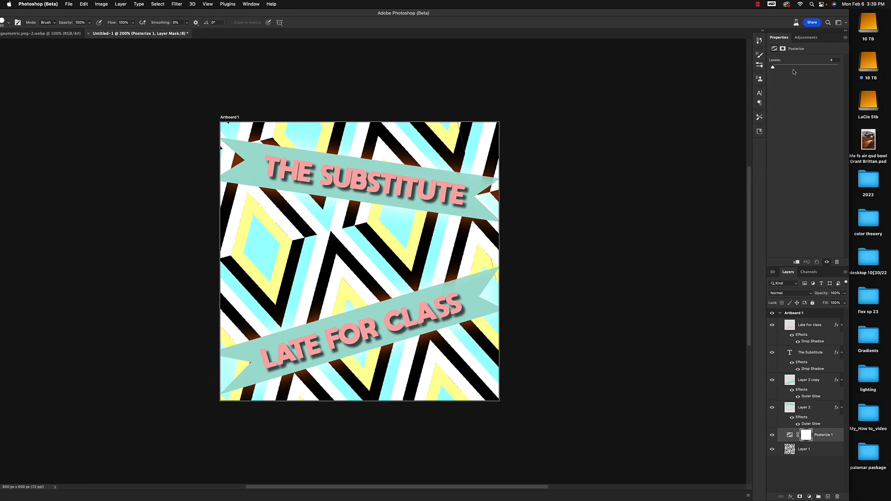
mouse_move(773, 68)
mouse_down()
mouse_move(805, 73)
mouse_move(781, 68)
mouse_up()
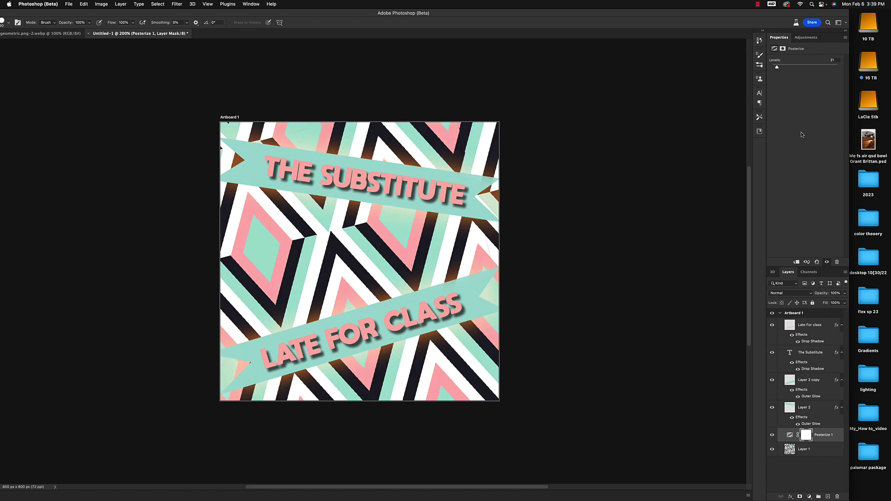
- Toggle Posterize on and off to compare, raising the levels to smooth the colours
click(772, 436)
click(772, 436)
click(772, 436)
click(772, 436)
drag(777, 68, 785, 69)
click(773, 435)
click(773, 436)
- Reduce the posterize levels to 9 and compare before leaving the effect on
drag(784, 69, 773, 69)
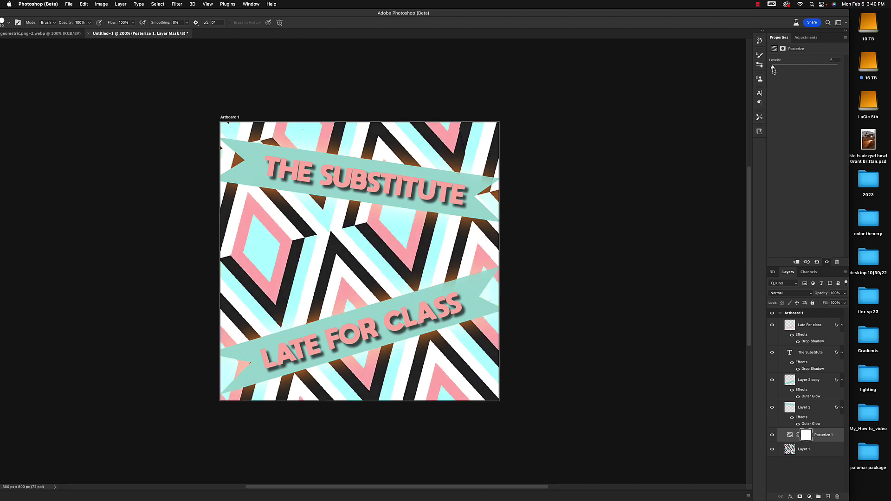
click(772, 436)
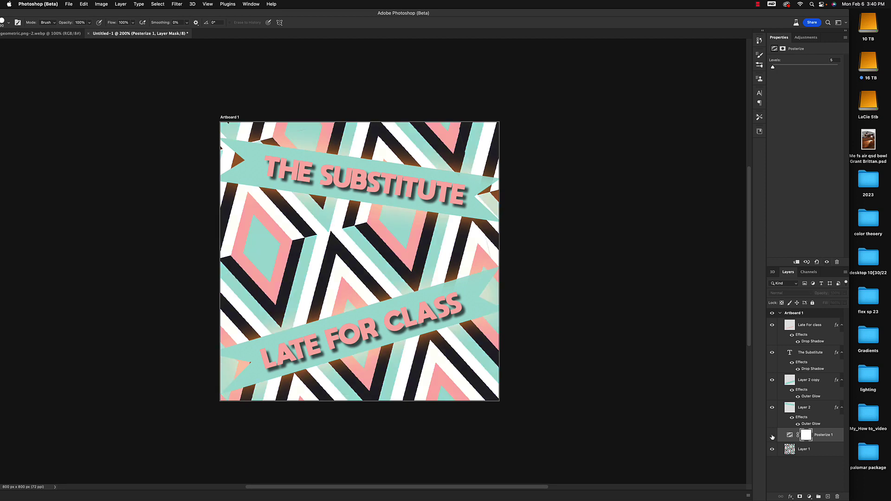
click(772, 435)
click(772, 435)
click(772, 435)
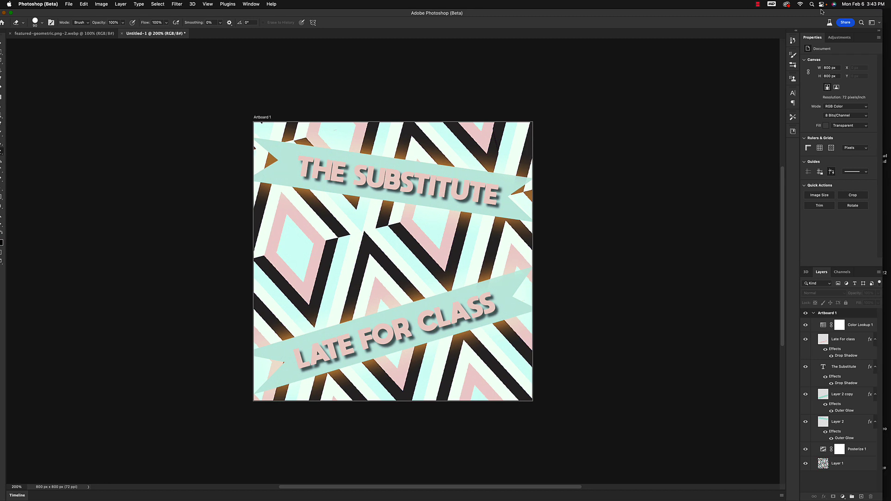
- Add a Vibrance adjustment on top with Vibrance +44 and Saturation +37
click(850, 497)
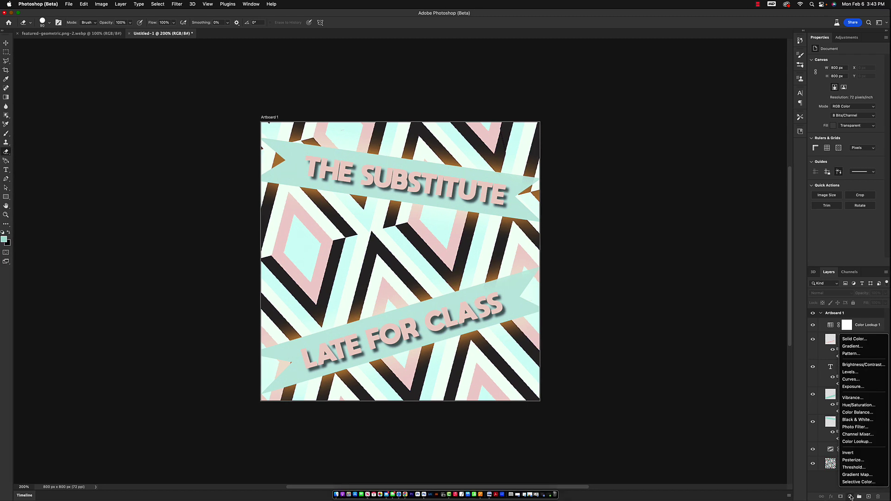
click(852, 401)
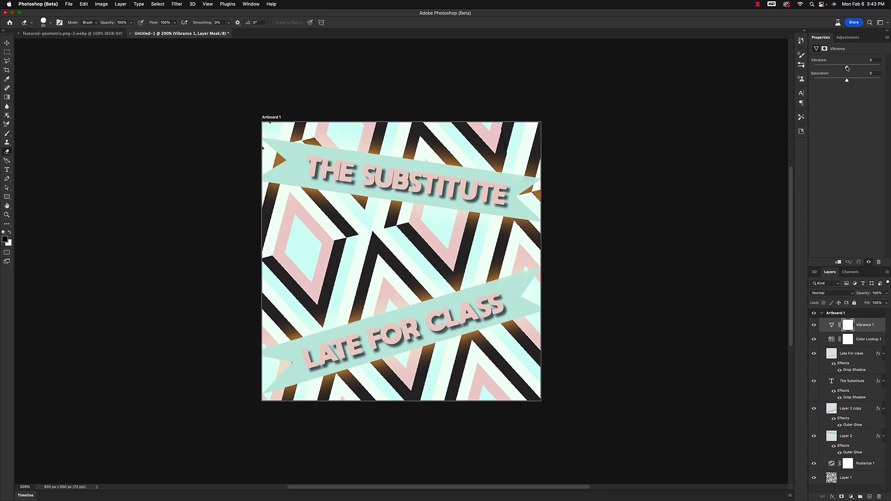
drag(847, 68, 860, 84)
- Append an S to the top title so it reads THE SUBSTITUTES
click(851, 383)
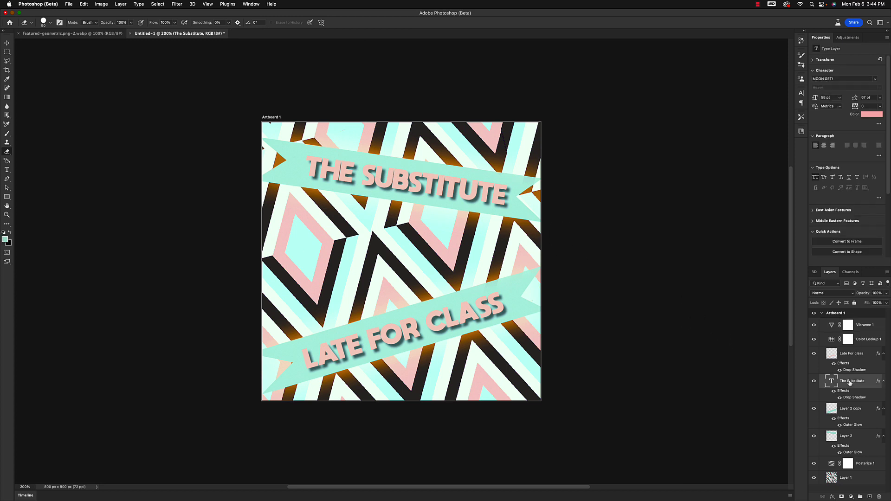
click(7, 170)
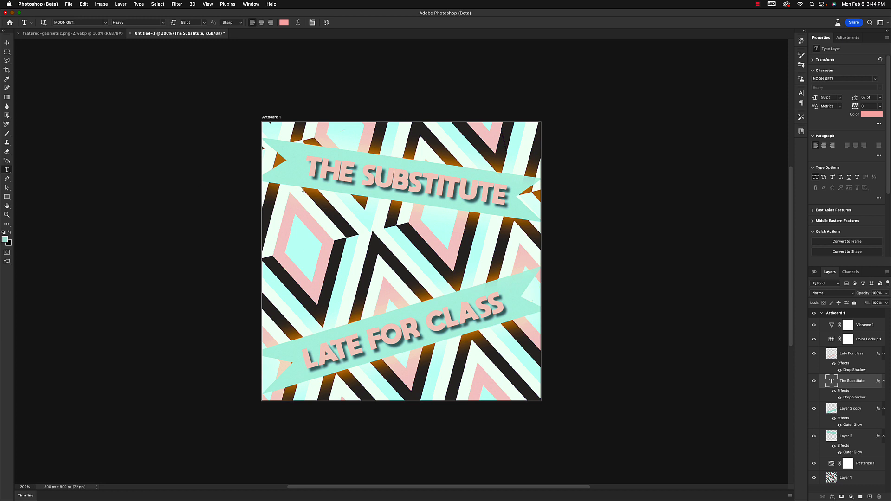
click(504, 202)
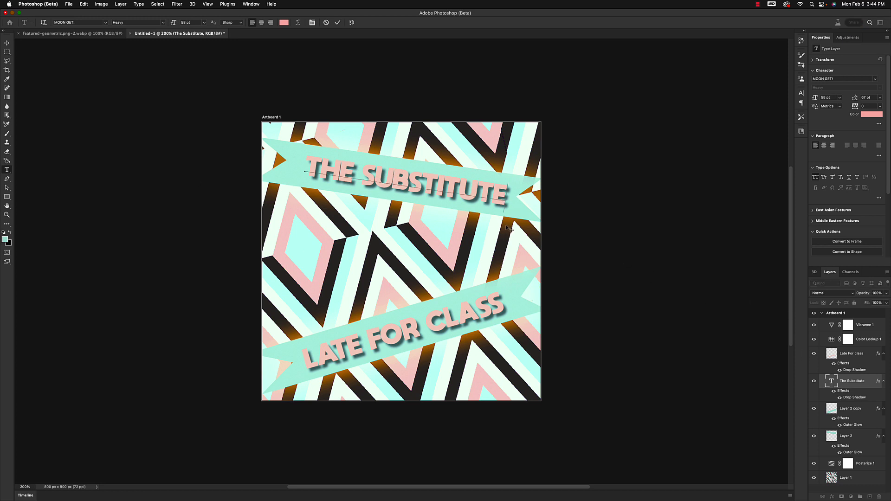
text(S)
click(338, 23)
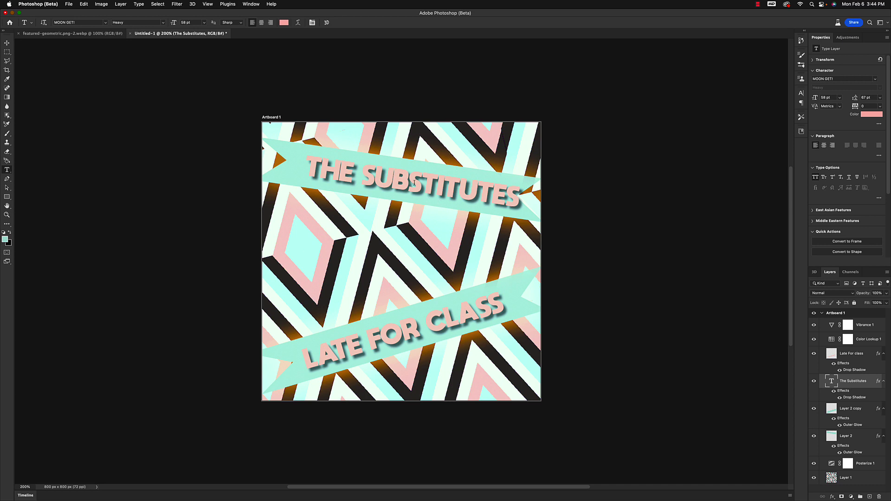
- Nudge THE SUBSTITUTES 7 px left on its banner and select the Late For class layer
key(v)
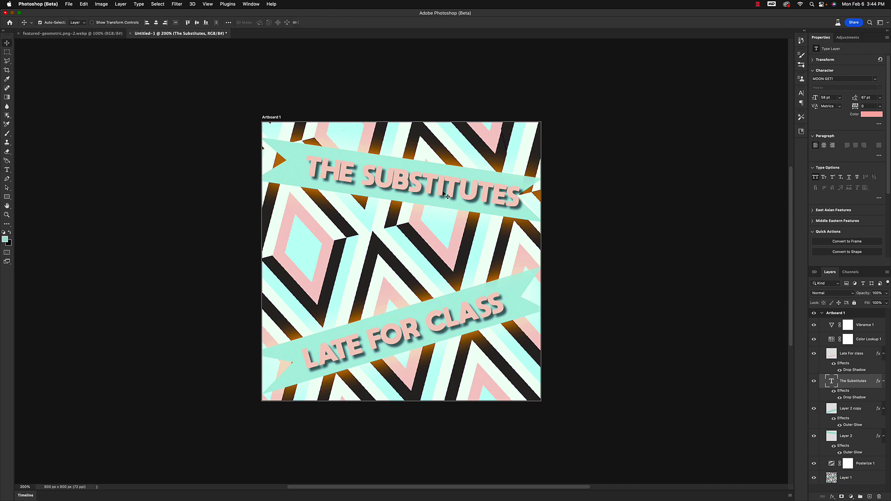
drag(444, 194, 431, 191)
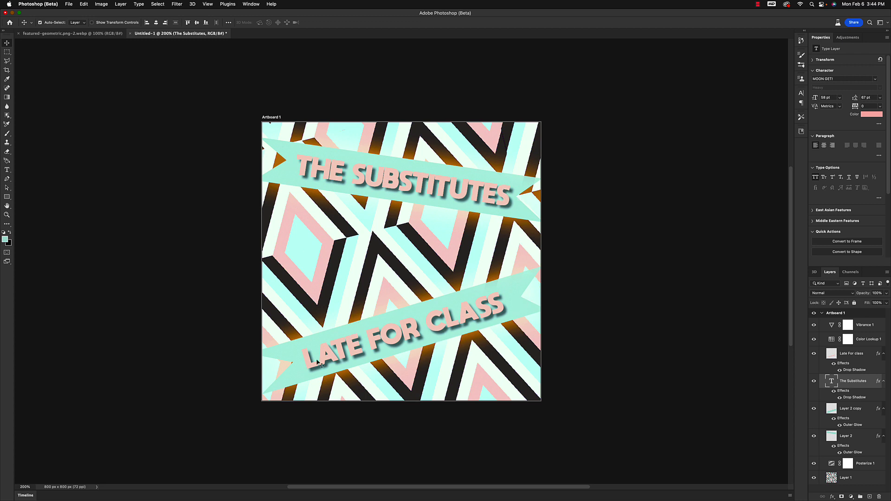
click(497, 316)
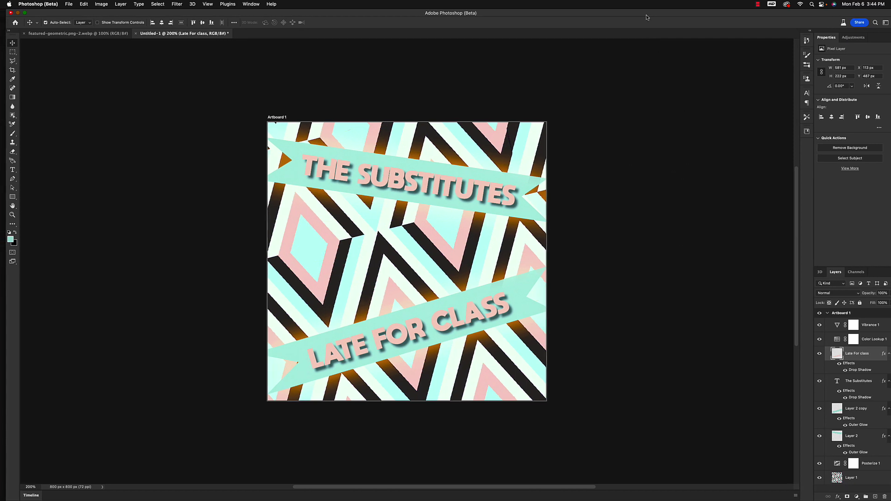
- Hide the outer glow on Layer 2 and Layer 2 copy, and copy Late For class's layer style
click(839, 453)
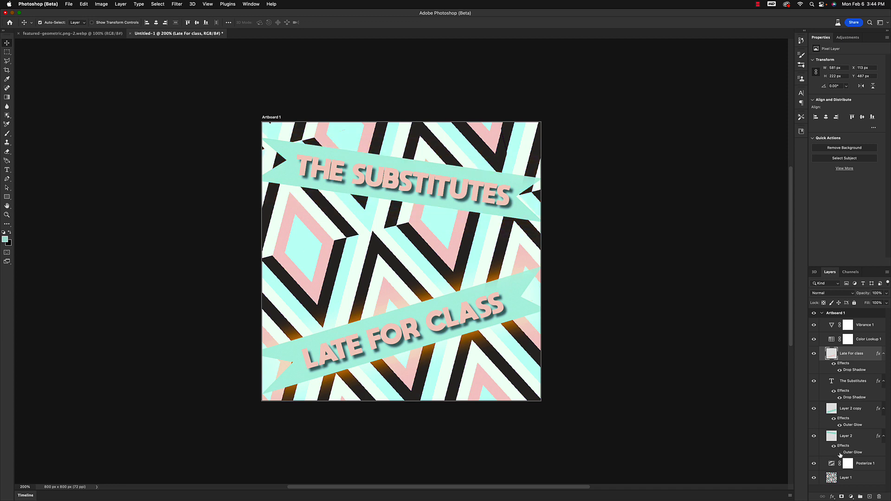
click(839, 425)
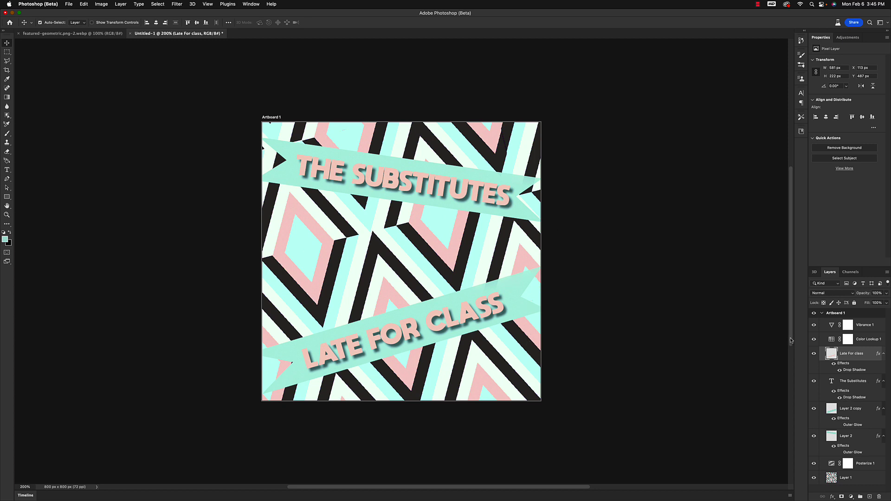
right_click(851, 371)
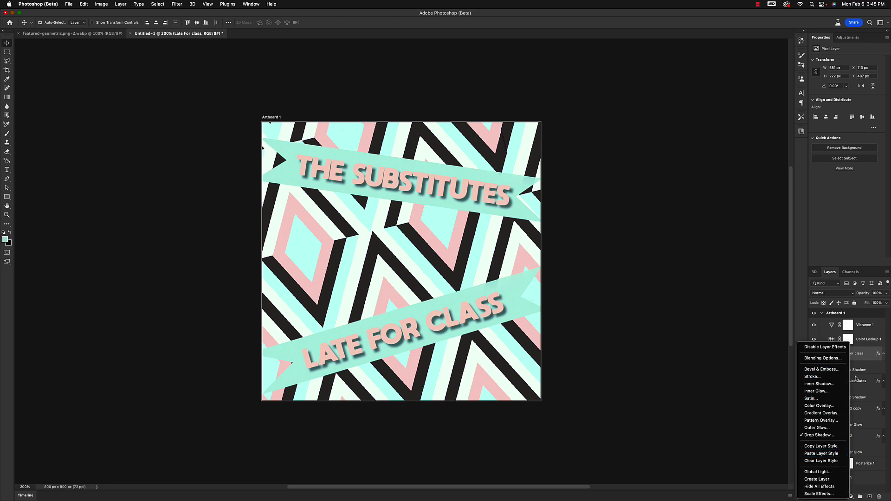
click(823, 447)
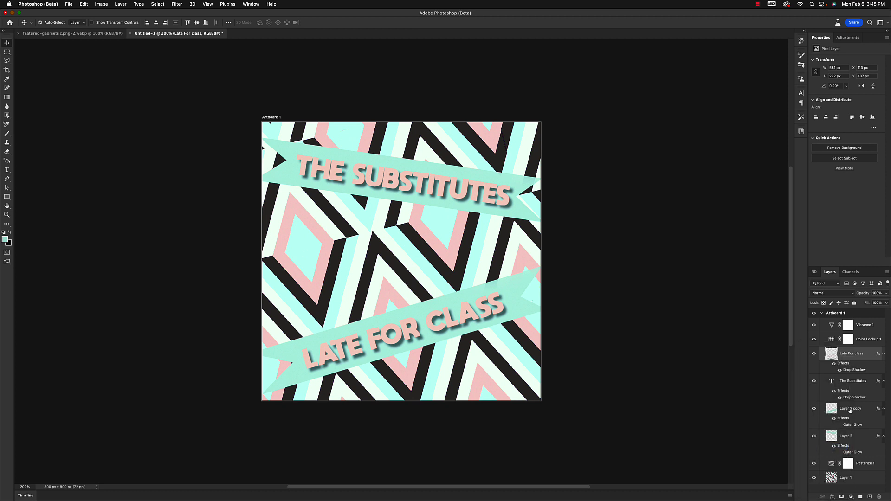
- Paste the drop shadow style onto Layer 2 copy and Layer 2
click(851, 410)
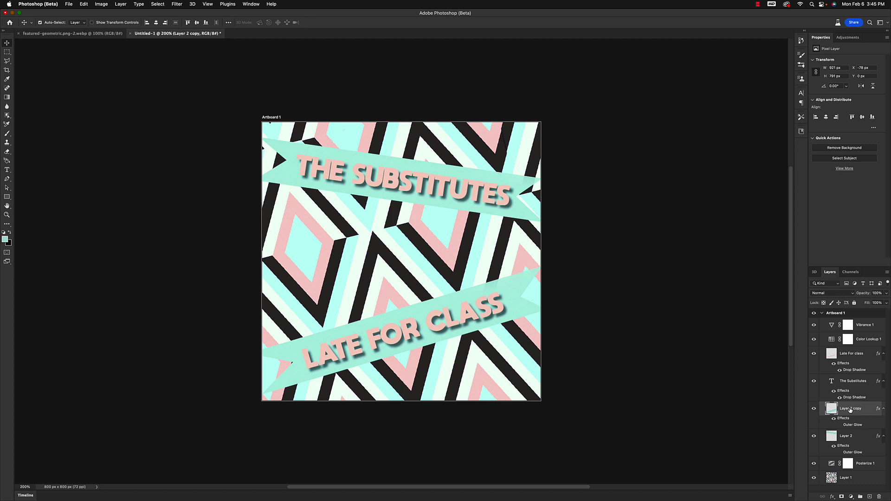
right_click(851, 409)
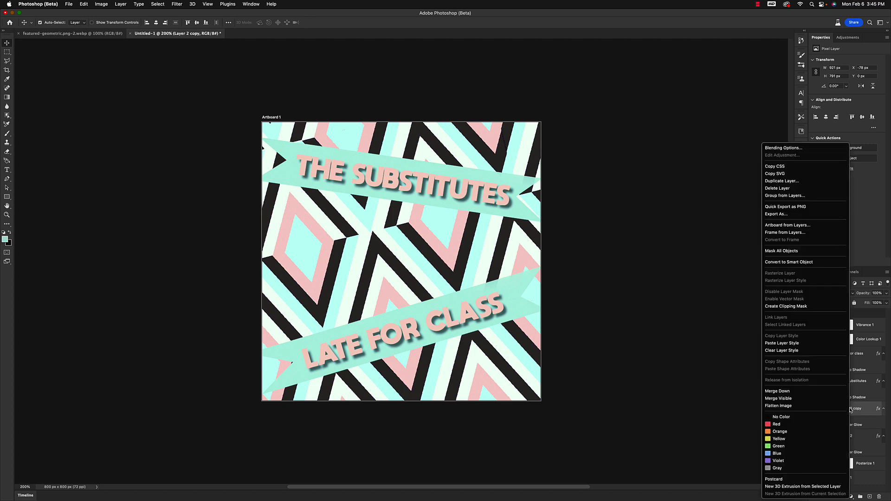
click(776, 346)
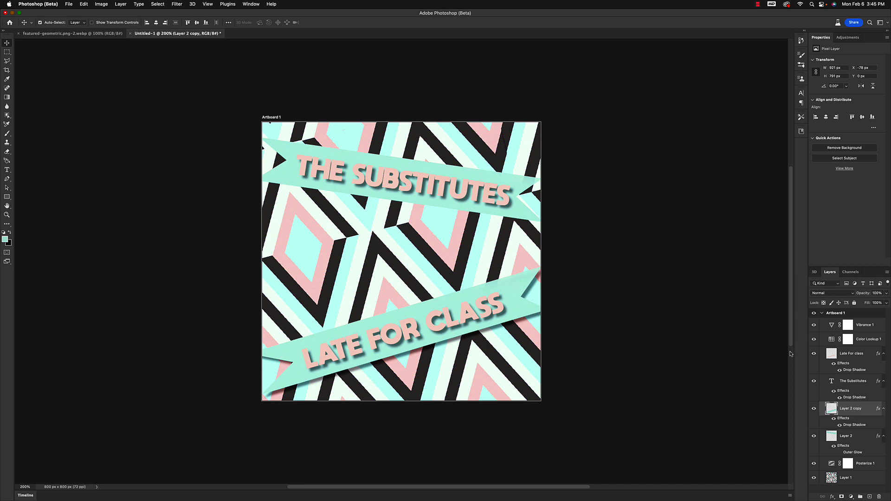
click(862, 440)
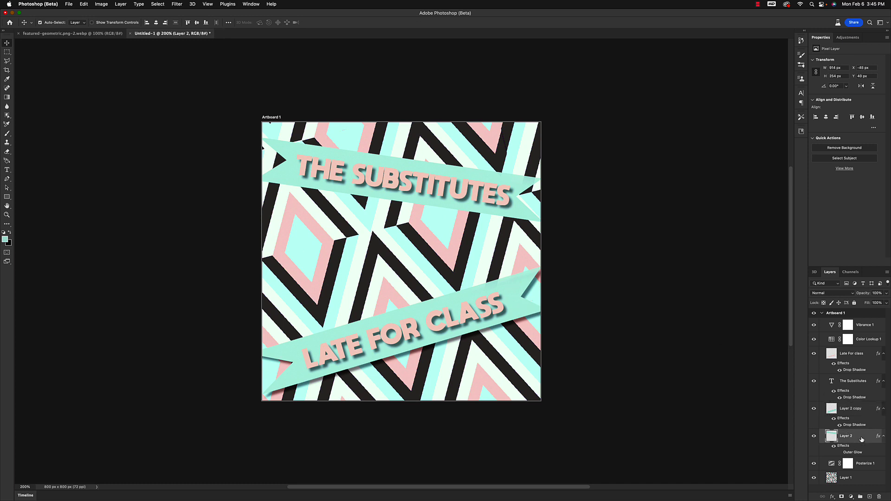
right_click(862, 439)
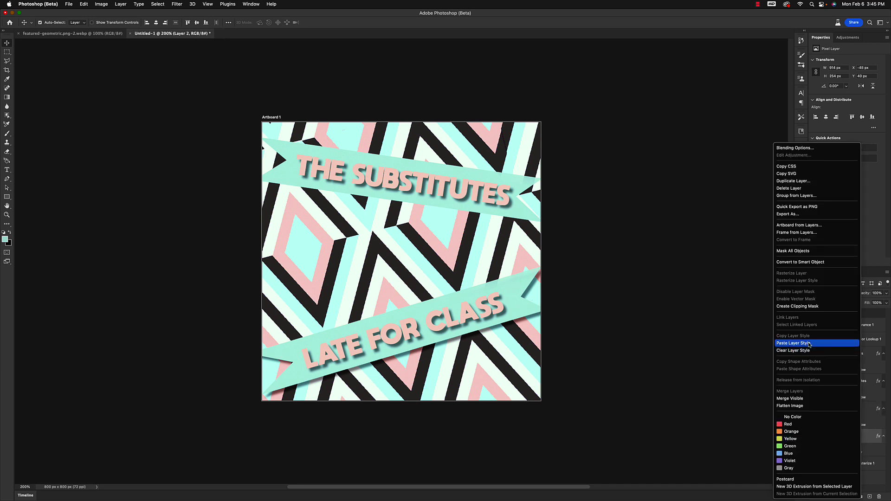
click(794, 343)
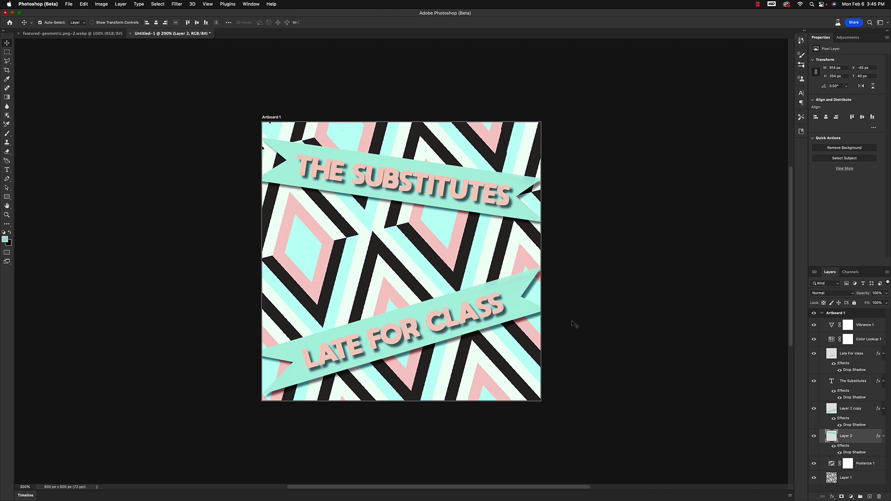
- Hide the drop shadows on The Substitutes and Late For class text layers
click(840, 398)
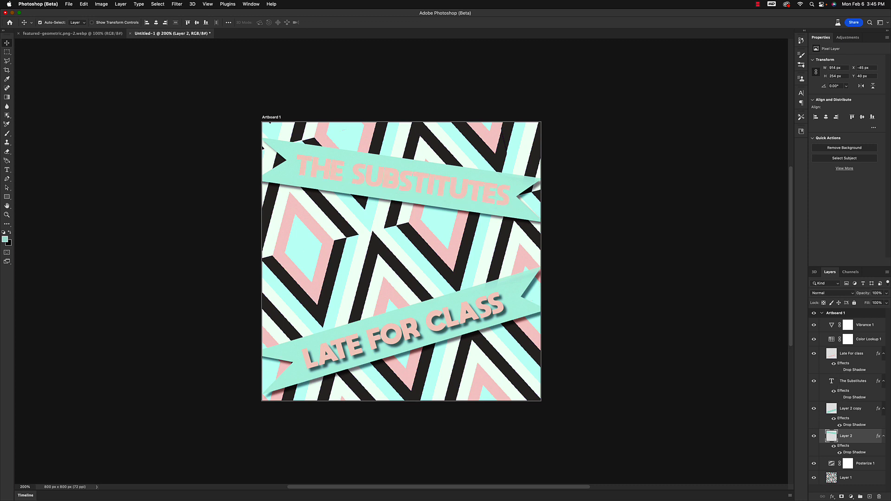
click(840, 371)
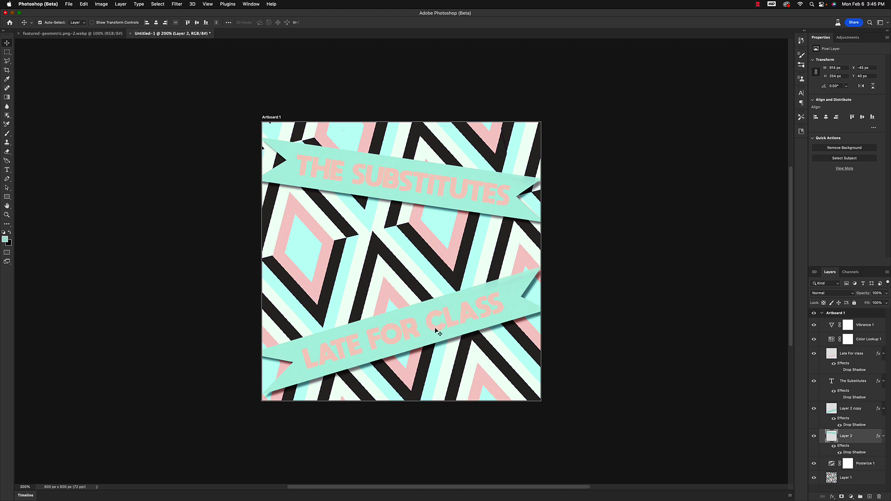
click(851, 354)
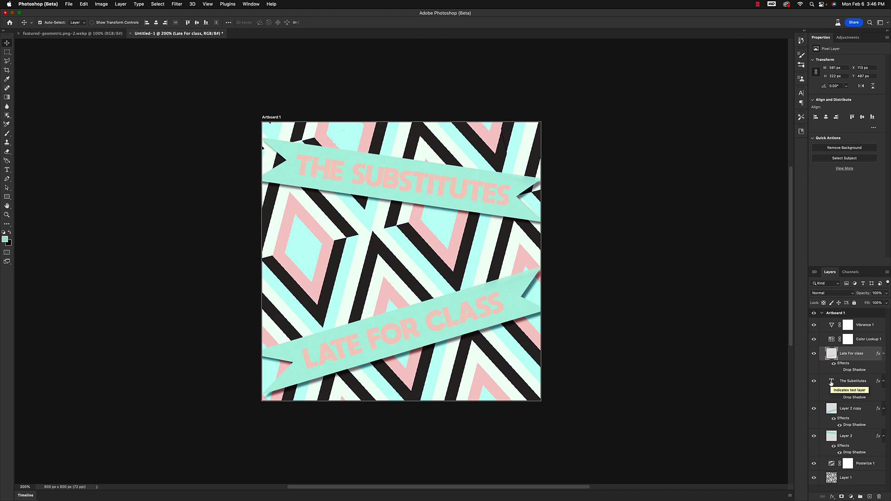
- Give The Substitutes text a stronger red colour in the colour picker
double_click(831, 381)
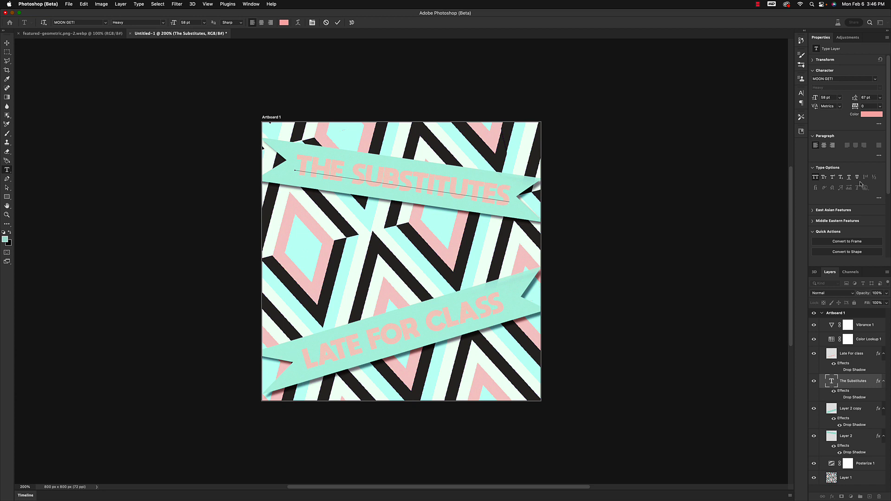
click(871, 115)
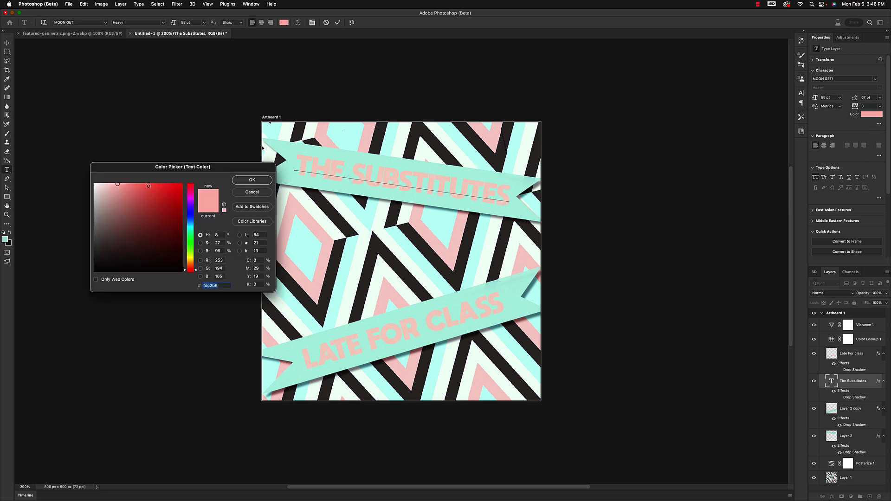
click(149, 186)
click(252, 181)
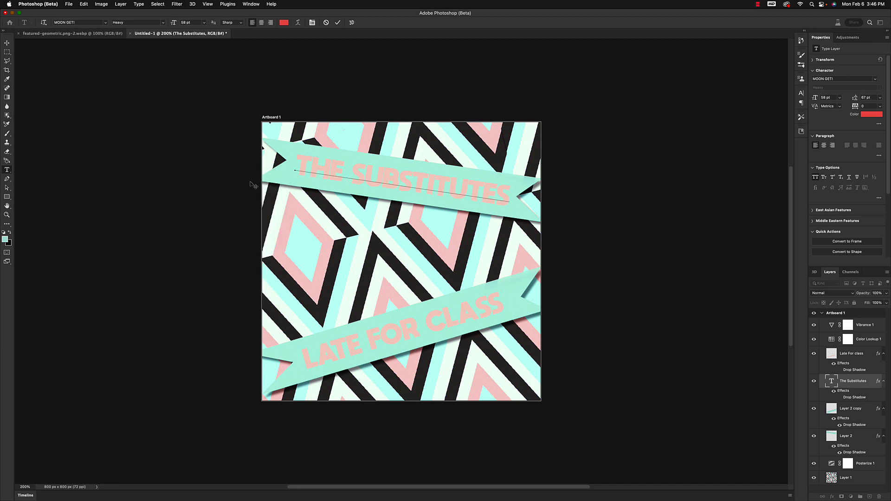
click(832, 383)
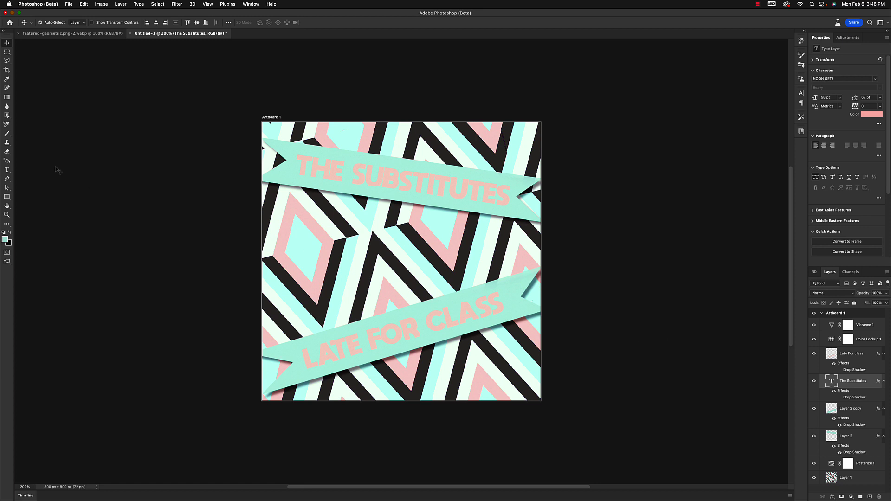
- Select all of THE SUBSTITUTES and set its colour to red f85f48
click(7, 170)
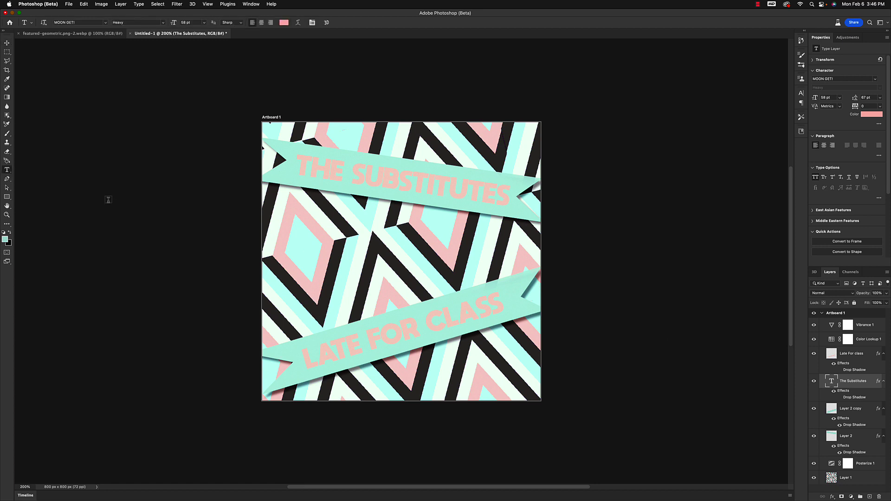
double_click(832, 382)
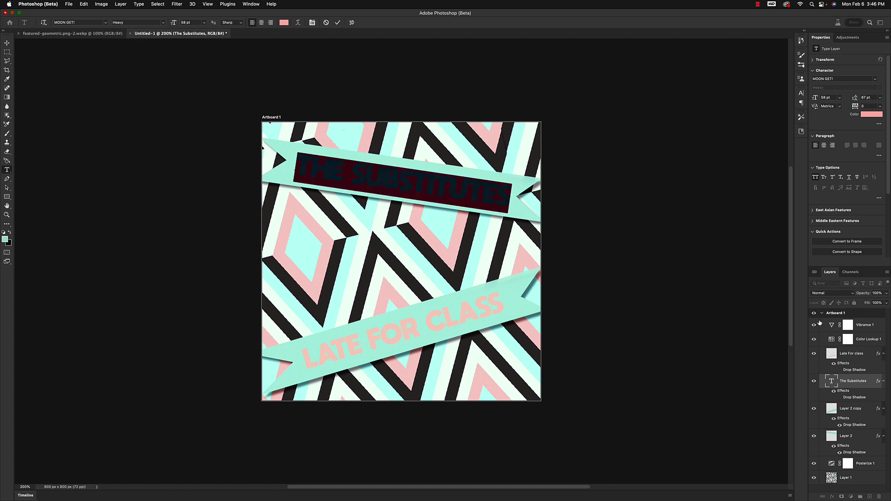
click(877, 115)
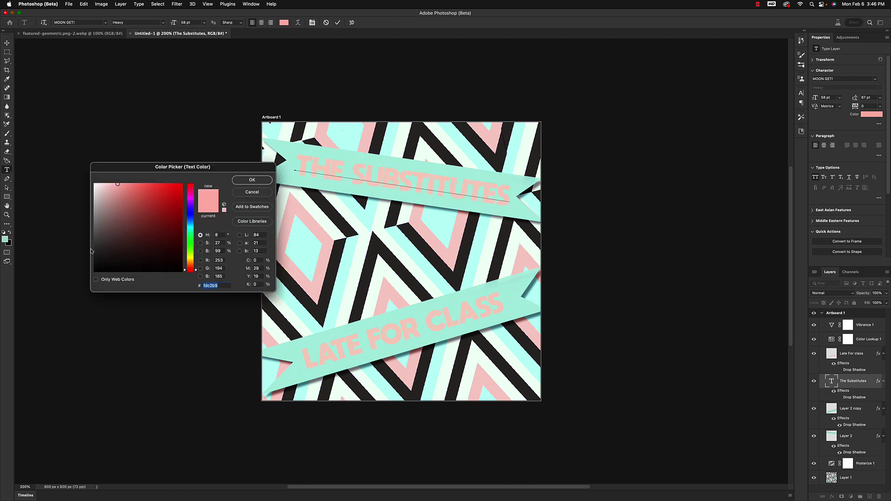
click(157, 186)
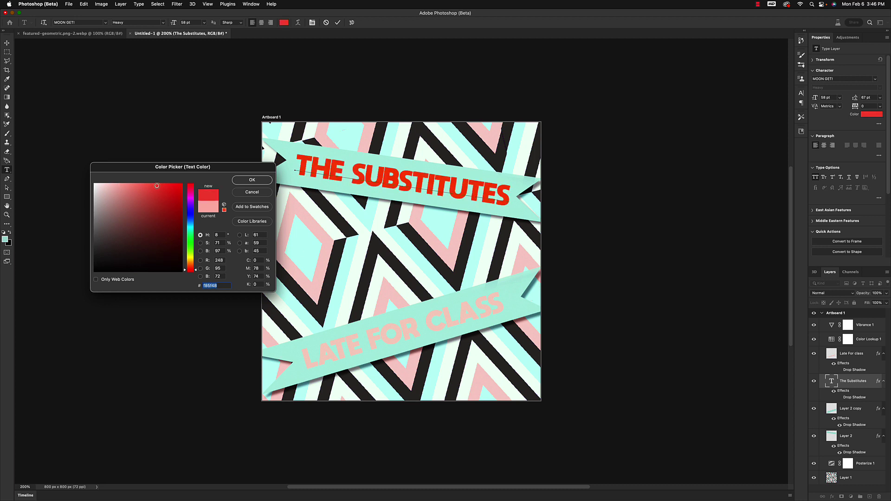
click(251, 181)
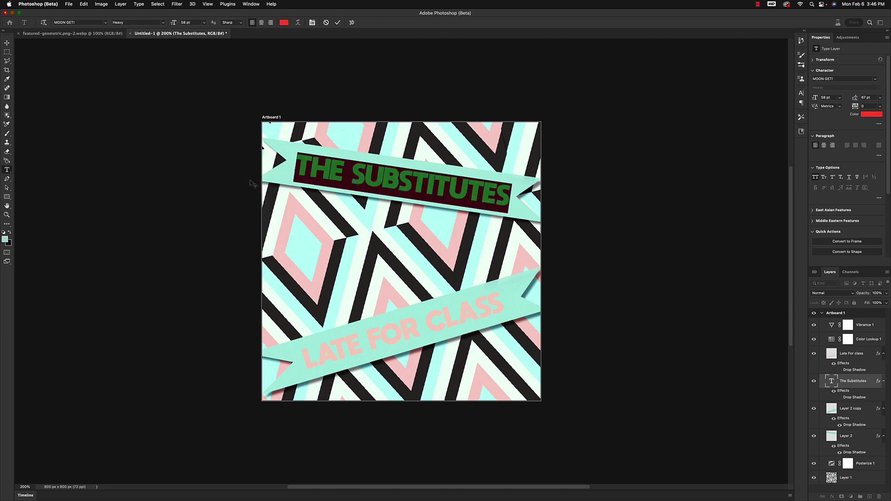
click(598, 211)
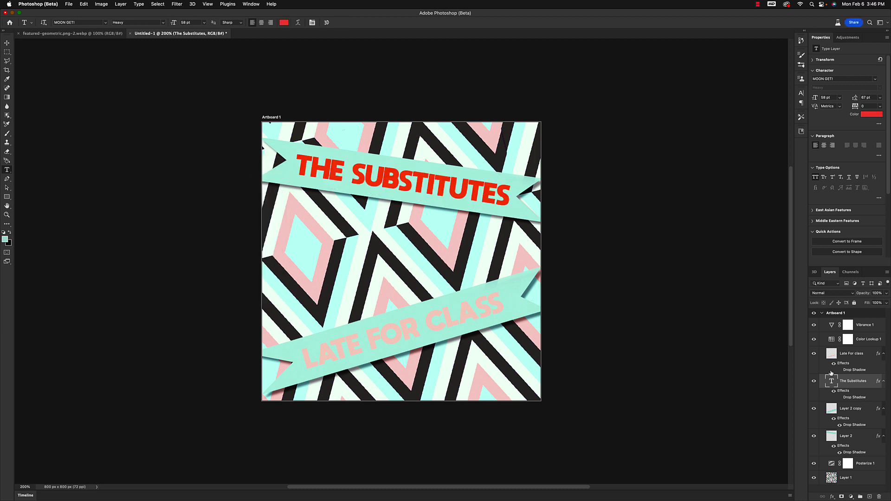
click(868, 359)
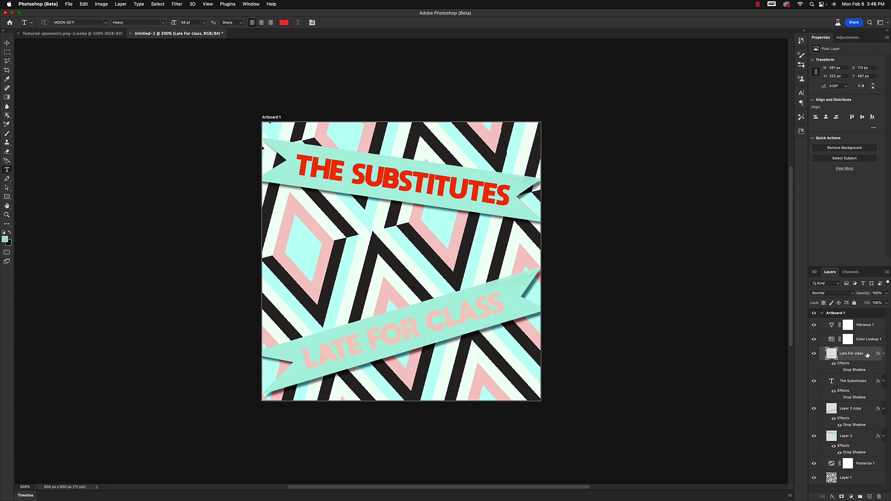
- Delete the Late For class layer and move a duplicate of The Substitutes onto the lower banner
drag(868, 355, 879, 498)
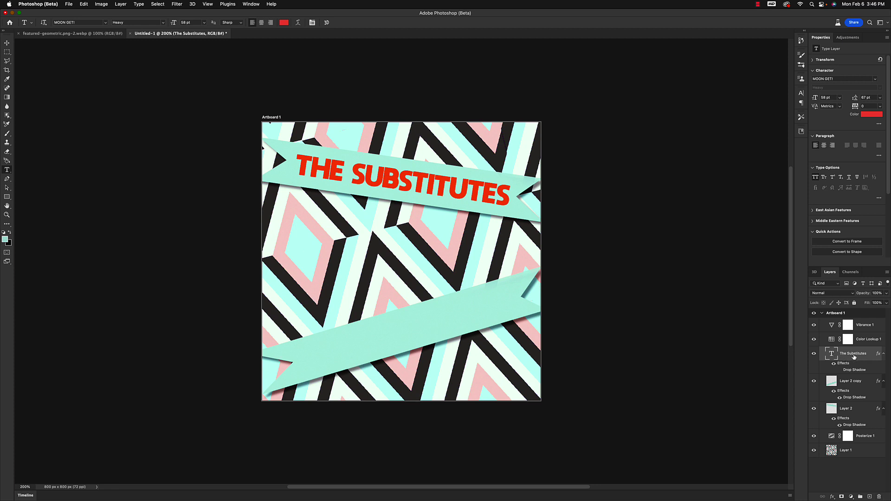
key(super+j)
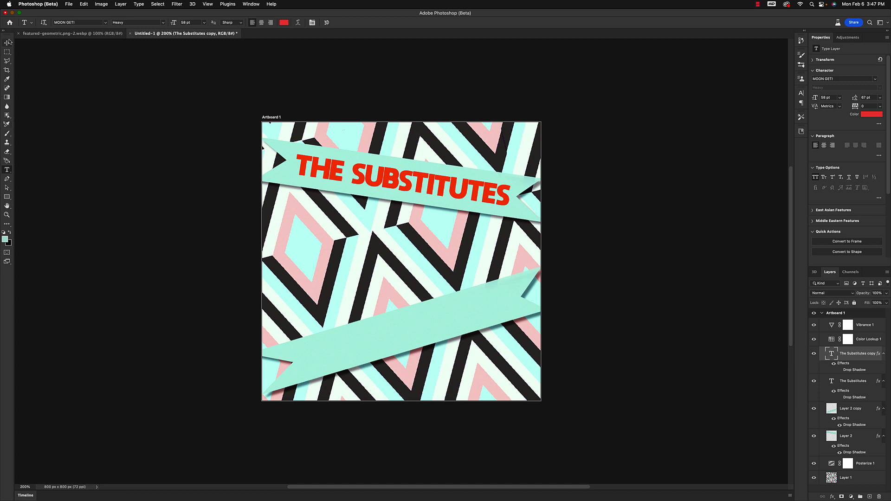
click(7, 43)
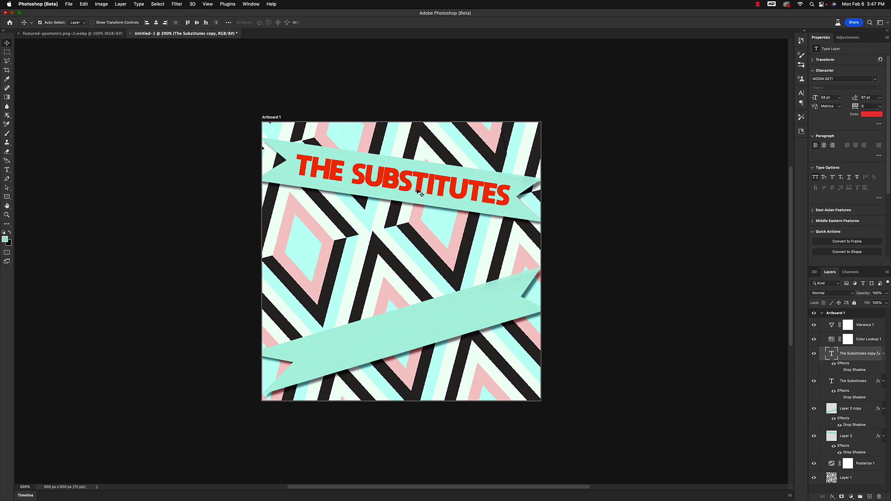
drag(419, 192, 411, 333)
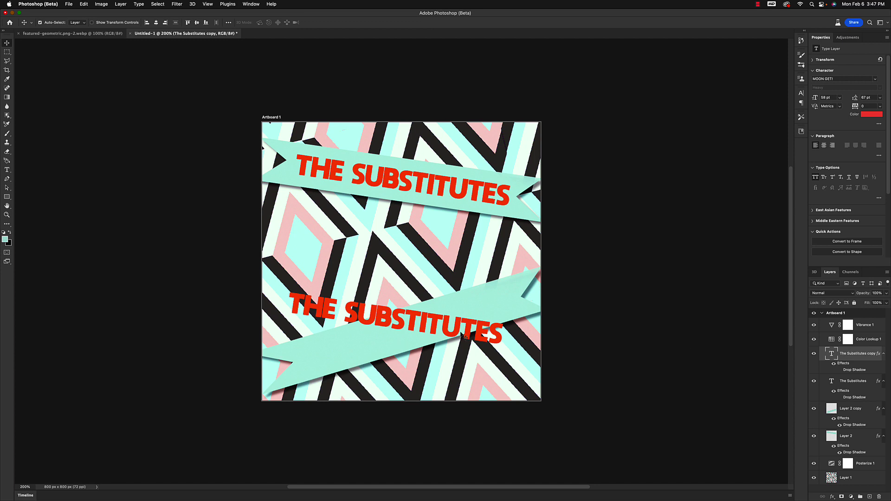
- Rotate the copied title about -25° to follow the banner's slant and reposition it
key(super+t)
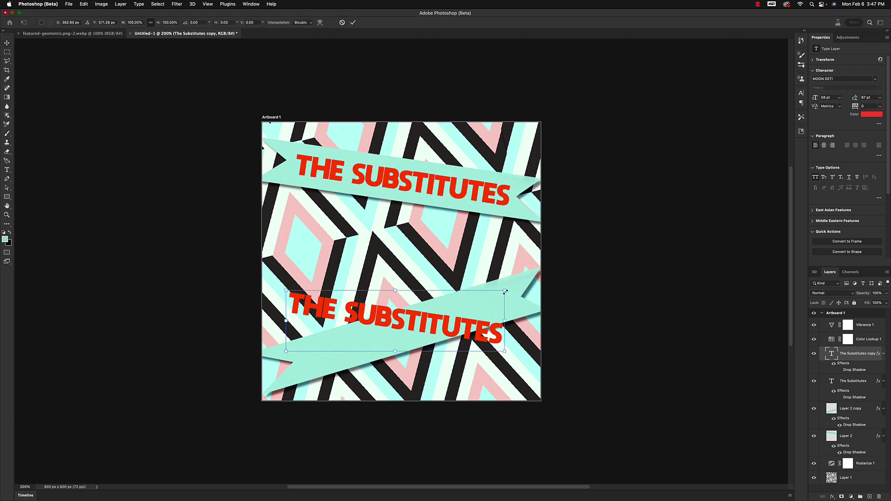
drag(510, 288, 468, 261)
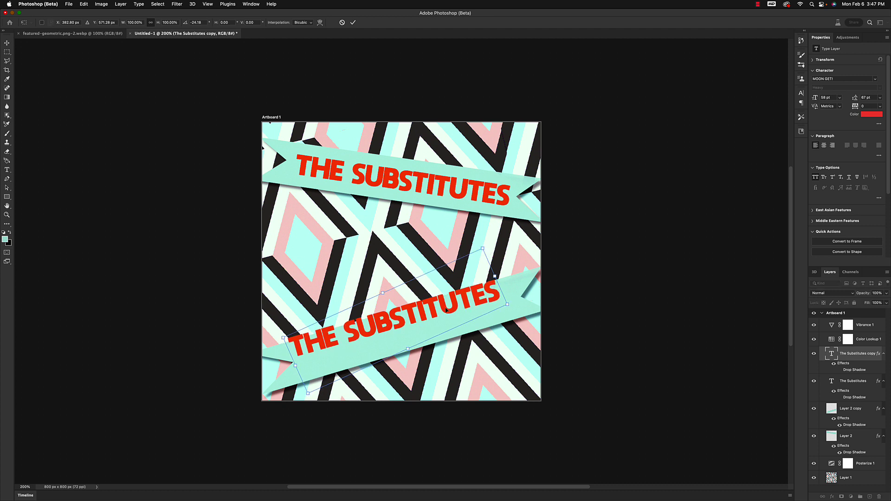
drag(443, 306, 447, 310)
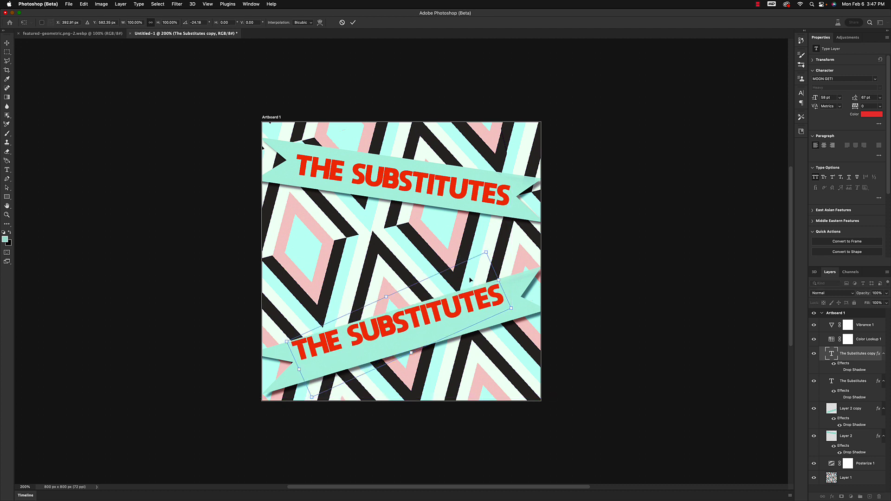
drag(492, 247, 504, 239)
drag(466, 305, 476, 312)
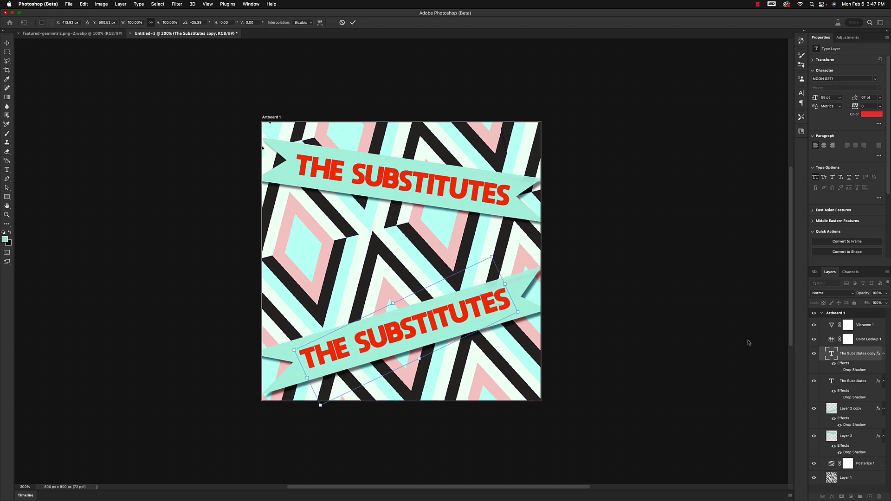
click(848, 359)
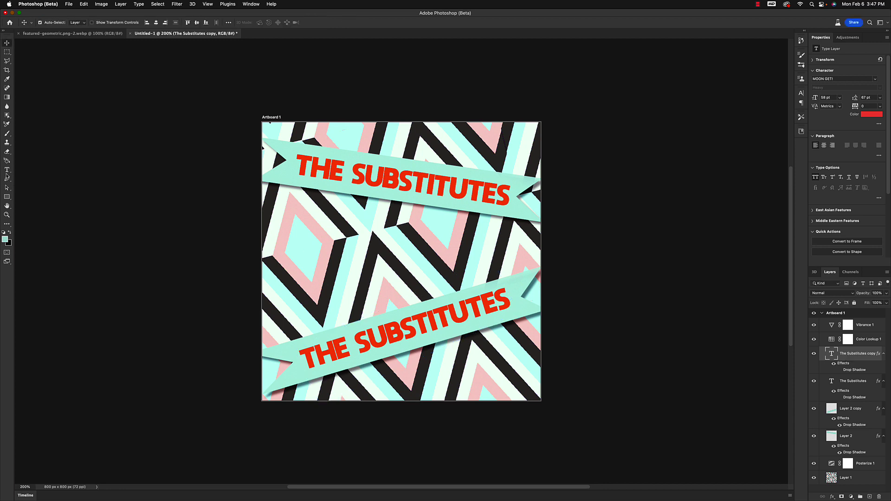
click(6, 170)
- Replace the lower text with LATE FOR CLASS and slide it along the lower banner
double_click(831, 354)
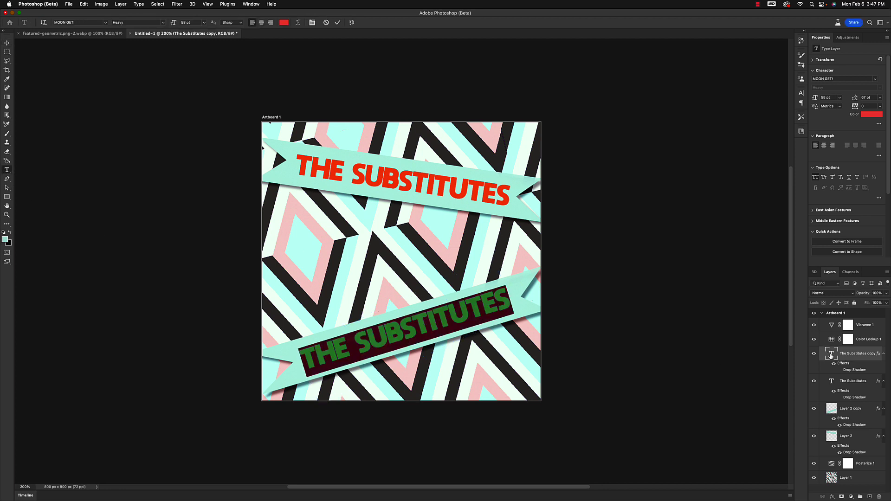
key(Escape)
double_click(832, 354)
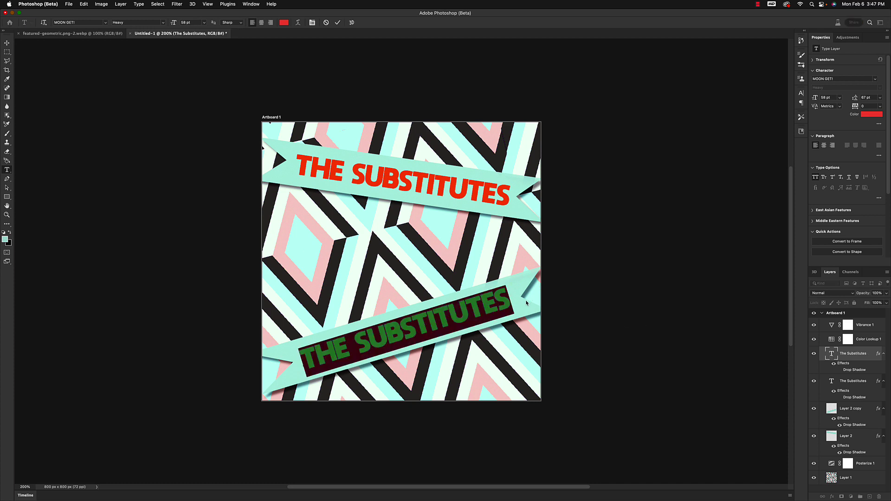
text(LATE)
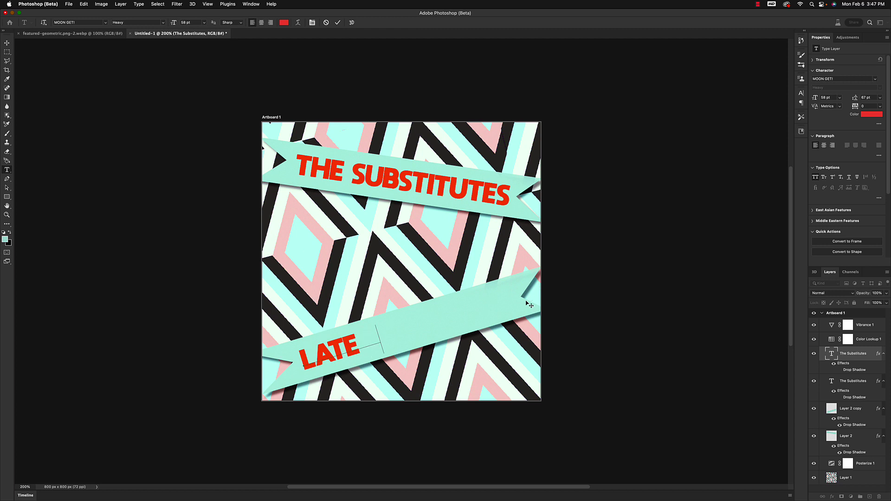
text( FOR CLASS)
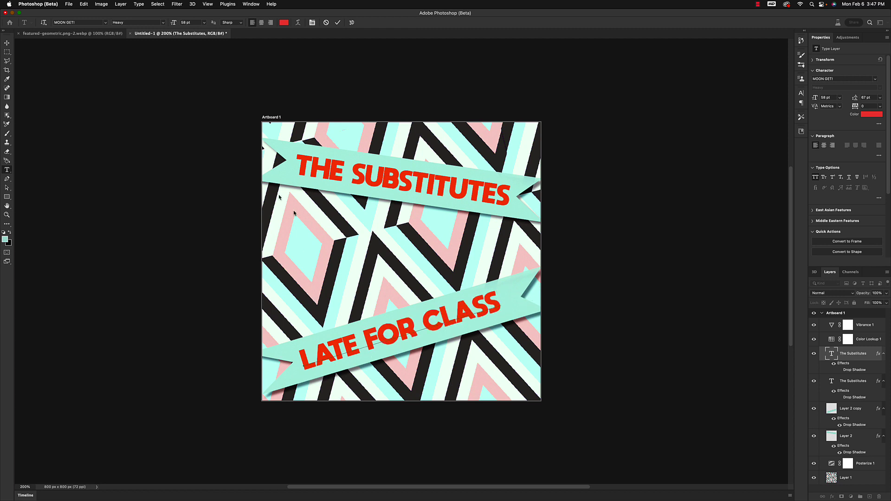
click(7, 43)
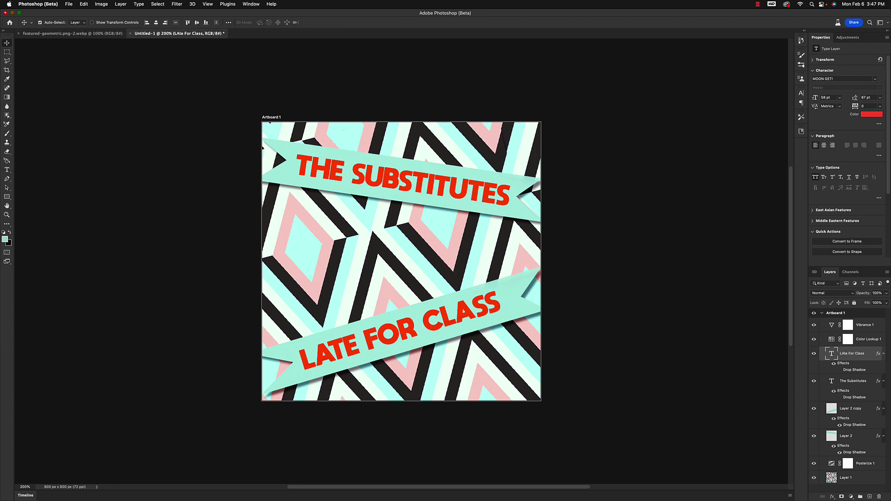
drag(429, 327, 440, 326)
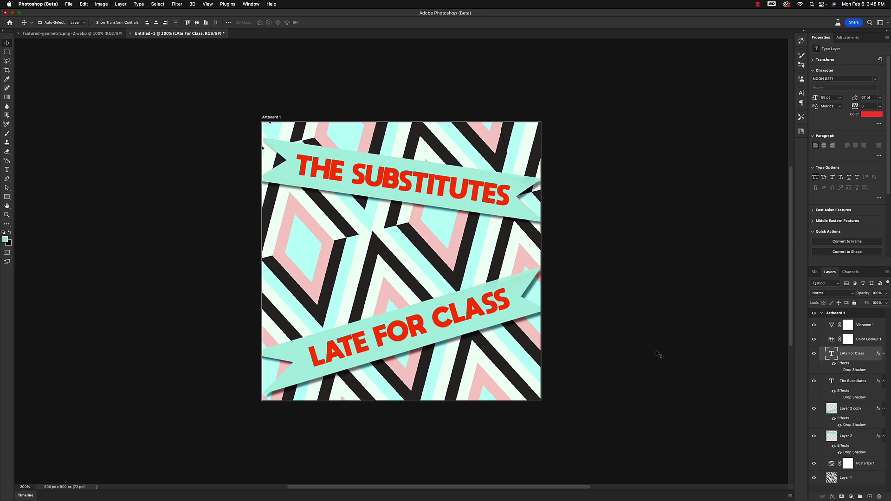
drag(501, 310, 501, 311)
click(678, 245)
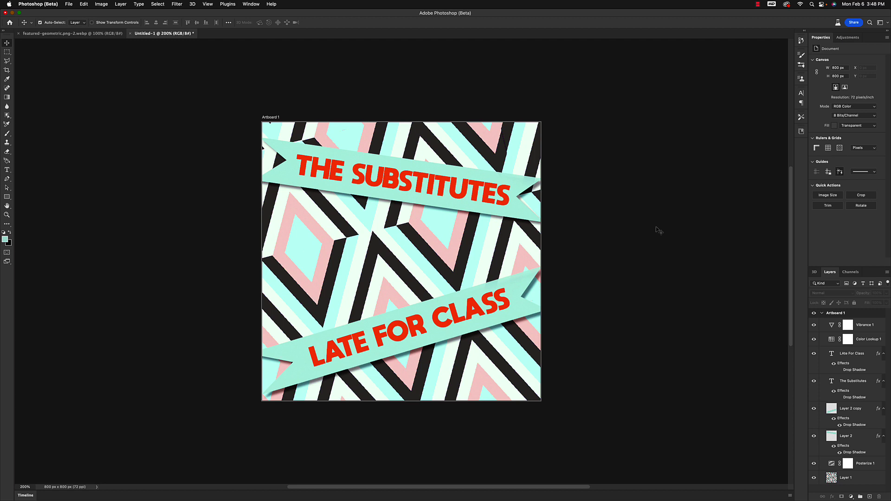
- Draw a four-point Polygonal Lasso band slanting from above the poster's top to below its bottom
drag(801, 15, 774, 13)
drag(787, 12, 814, 12)
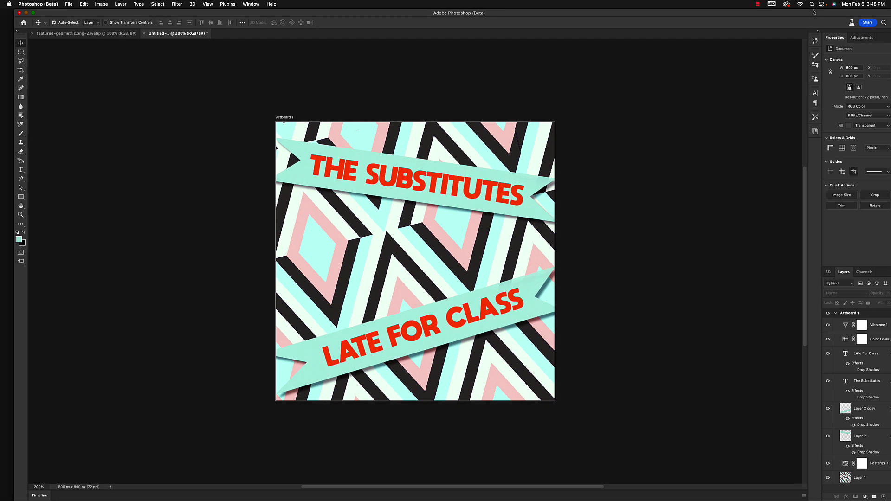
click(21, 52)
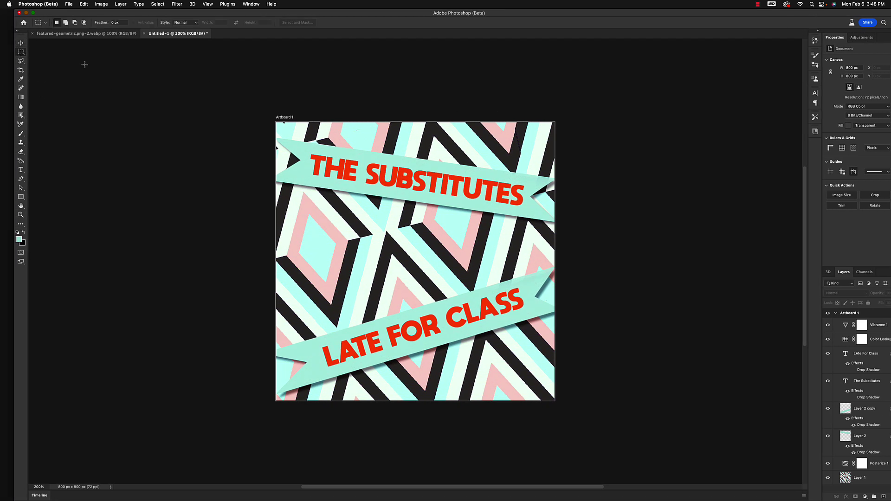
click(21, 61)
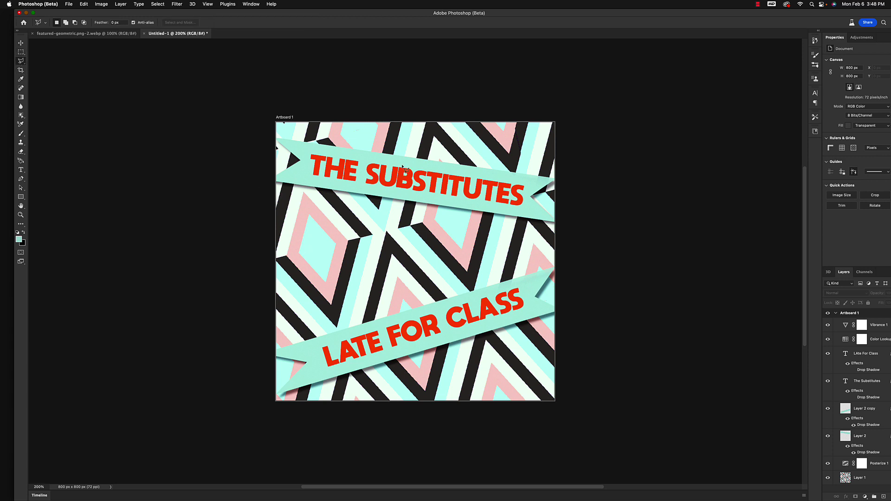
click(350, 100)
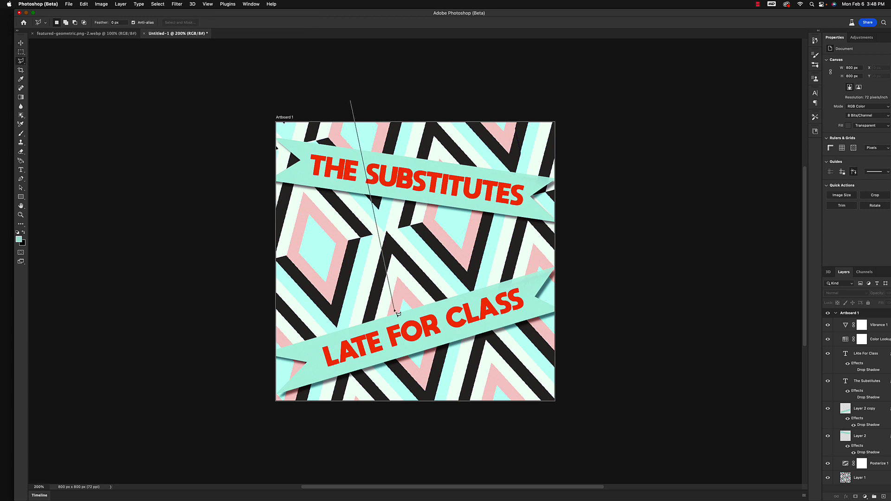
click(421, 438)
click(484, 437)
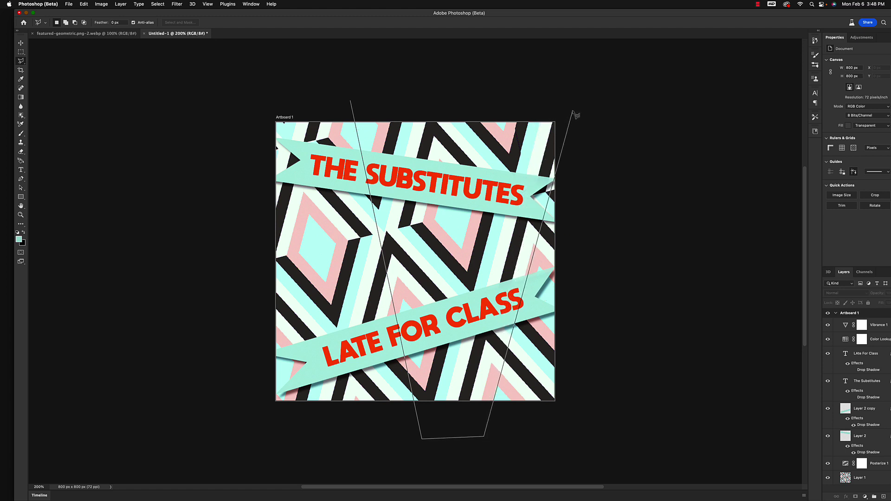
click(564, 99)
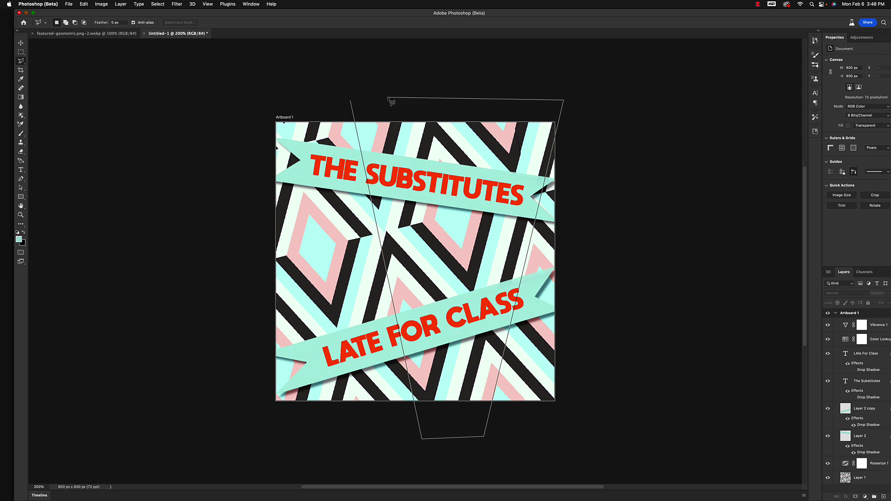
click(351, 103)
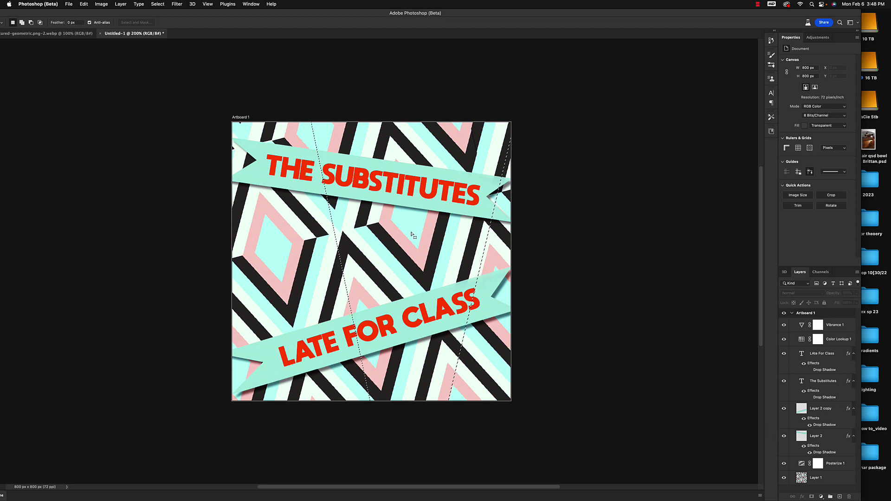
drag(510, 12, 545, 13)
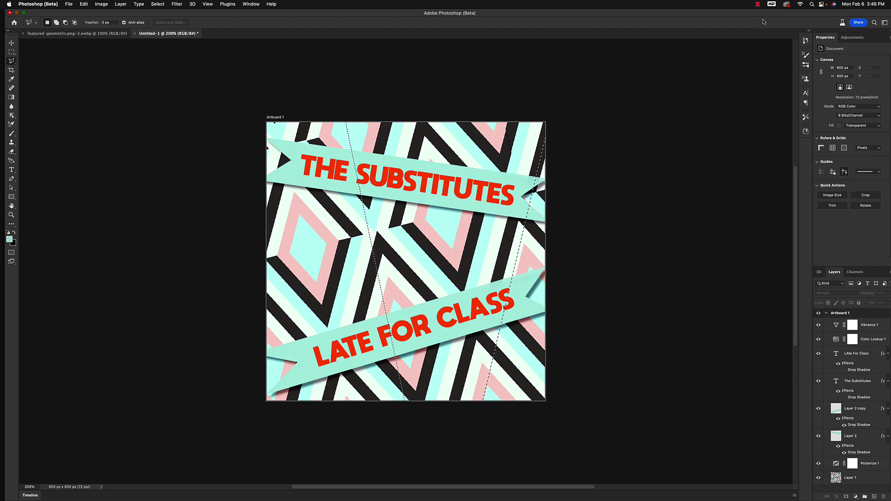
drag(755, 16, 750, 17)
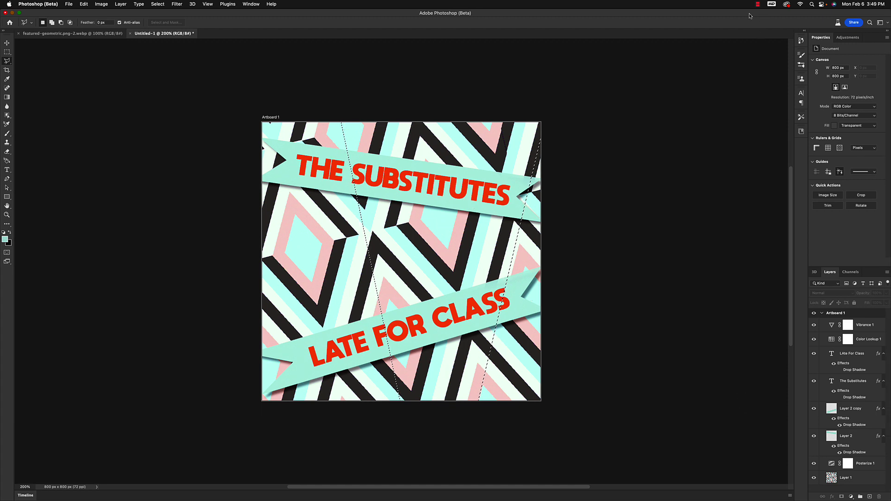
- Add a new empty layer and set the foreground colour to vivid magenta
click(871, 497)
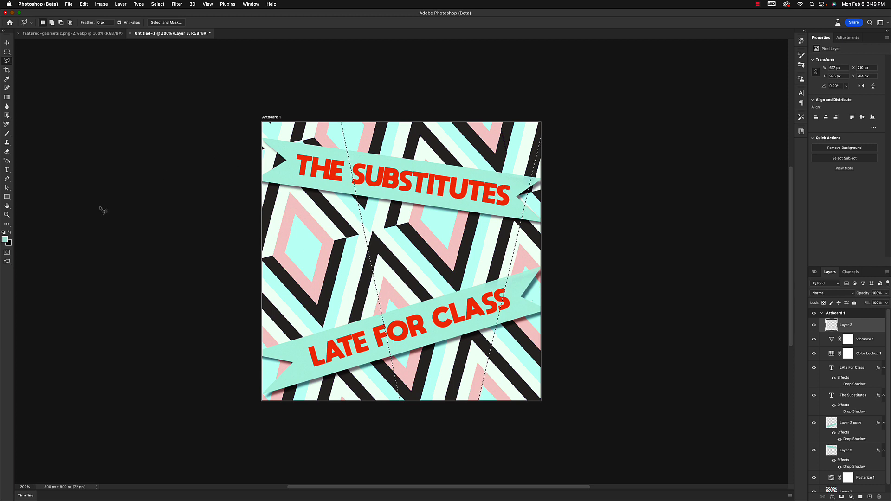
click(5, 239)
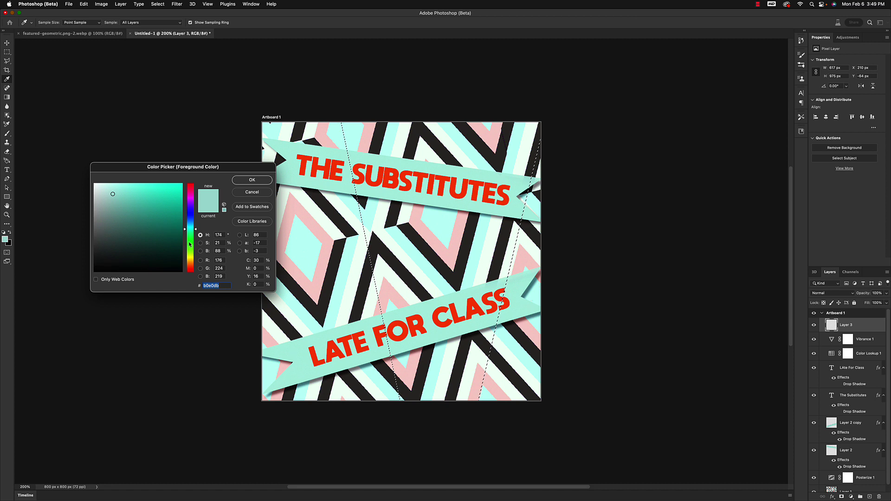
click(192, 200)
click(164, 186)
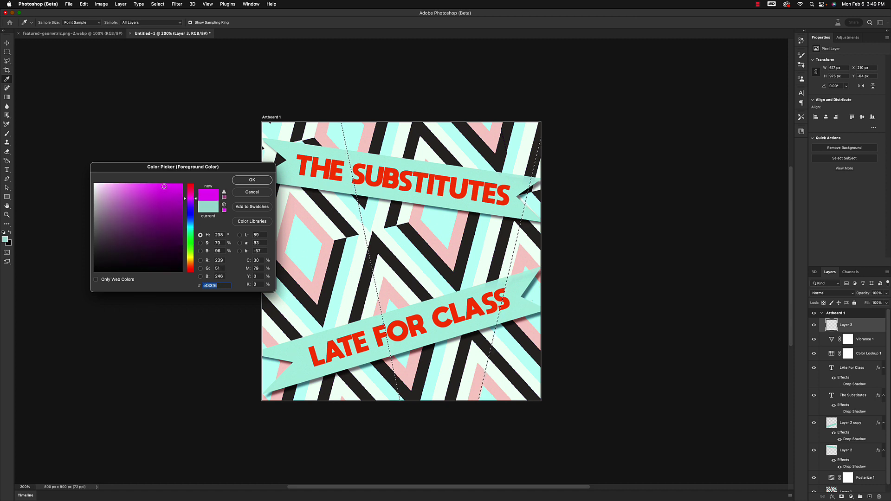
click(252, 180)
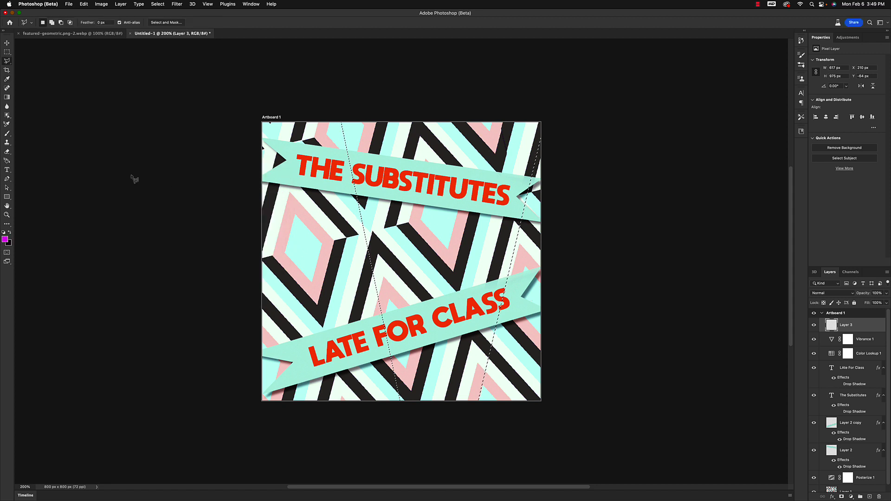
- Paint the selection magenta with a 700 px brush, then deselect
key(b)
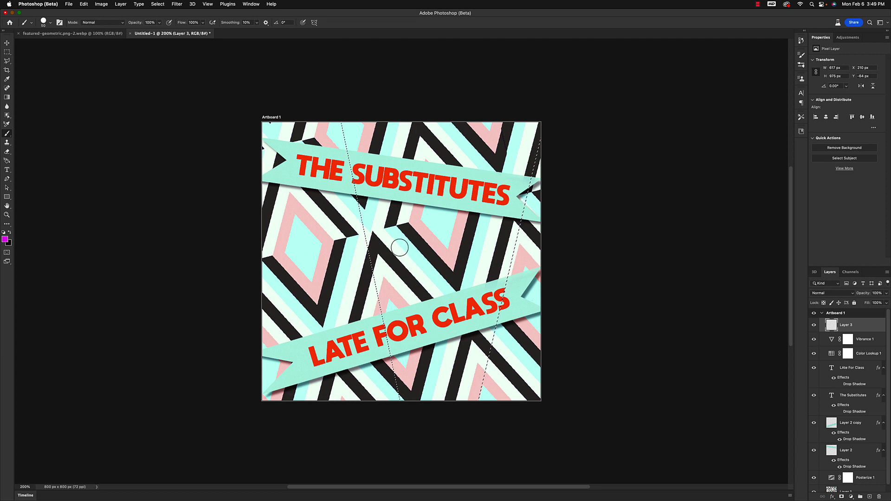
key(bracketright)
key(bracketright)
key(bracketright)
key(bracketright)
key(bracketright)
key(bracketright)
key(bracketright)
key(bracketright)
key(bracketright)
key(bracketright)
key(bracketright)
key(bracketright)
key(bracketright)
key(bracketright)
key(bracketright)
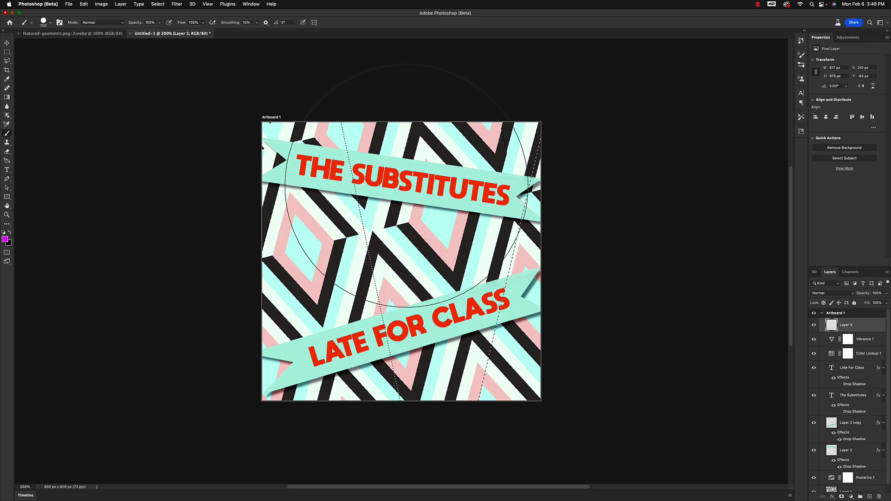
mouse_move(408, 132)
mouse_down()
mouse_move(446, 190)
mouse_move(461, 232)
mouse_move(441, 400)
mouse_up()
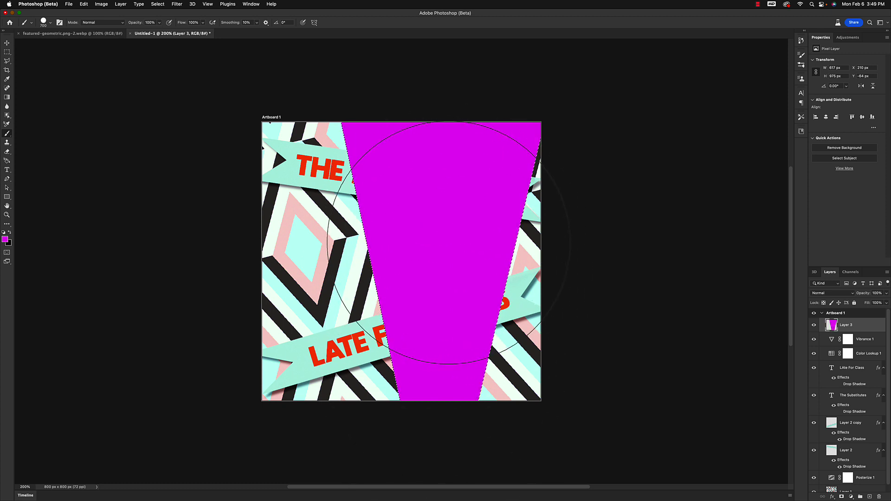
key(super+d)
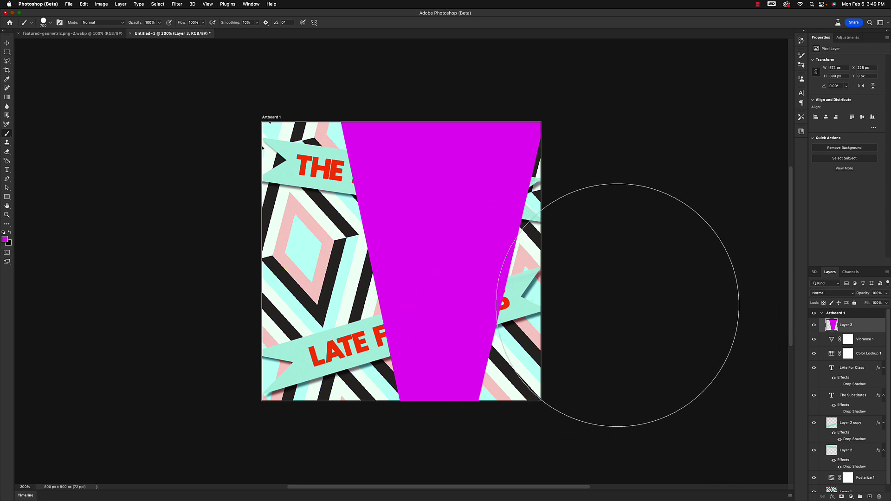
key(v)
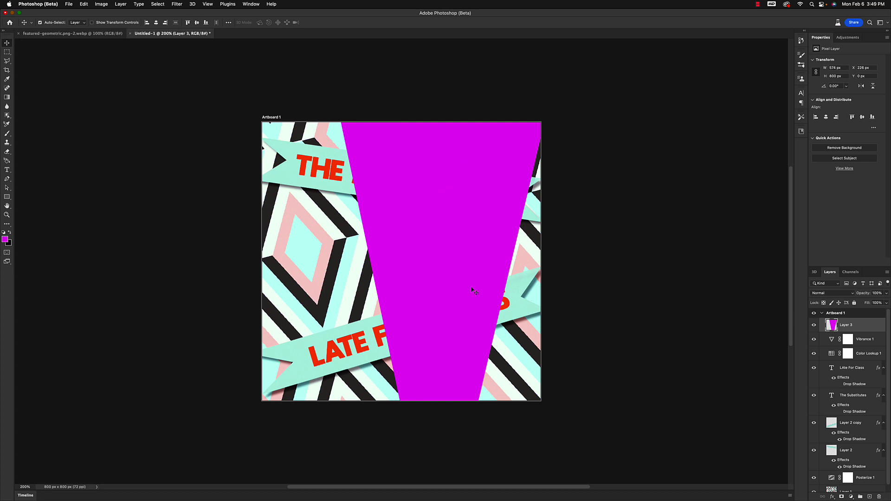
- Move Layer 3 below Posterize 1 and set its opacity to 37%
drag(863, 327, 863, 484)
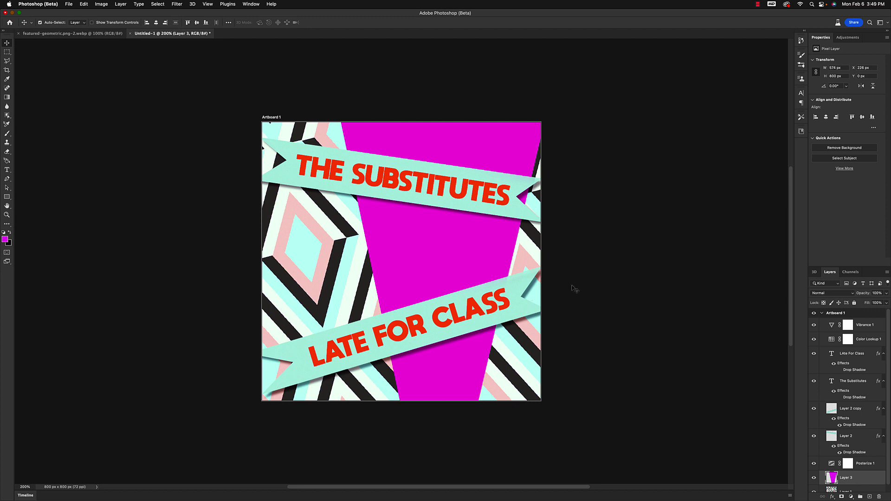
drag(611, 10, 573, 10)
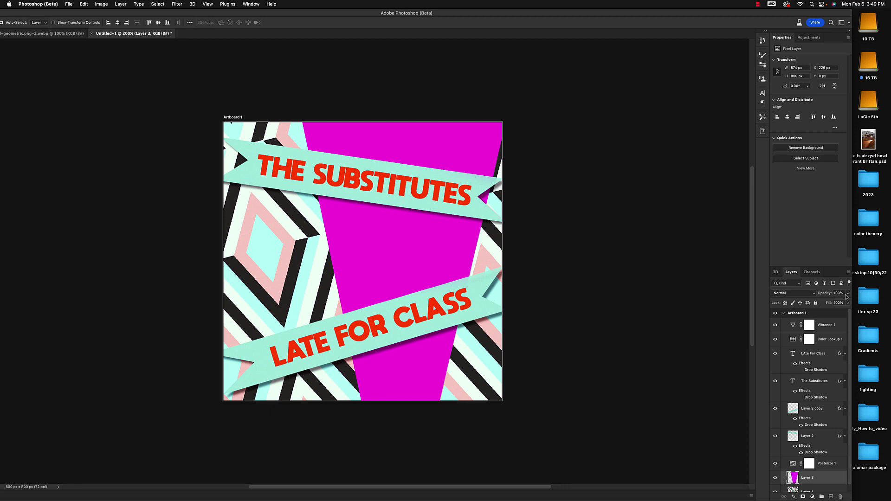
drag(846, 298, 826, 304)
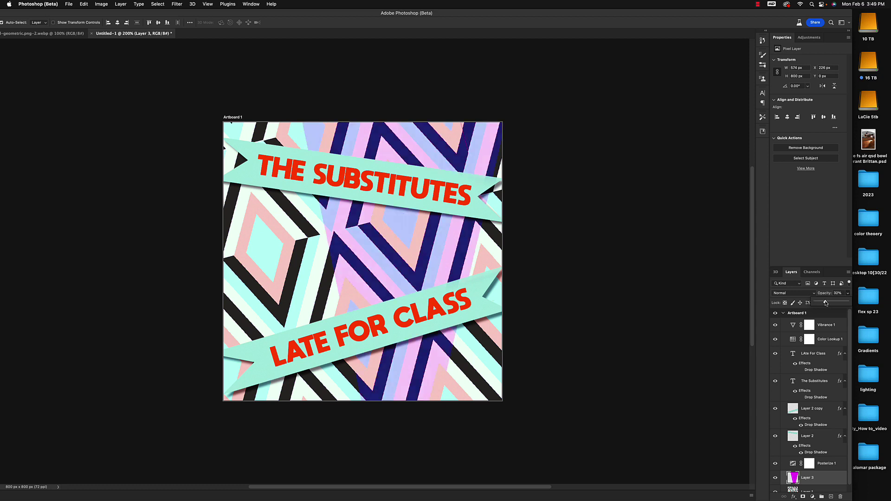
drag(826, 303, 827, 303)
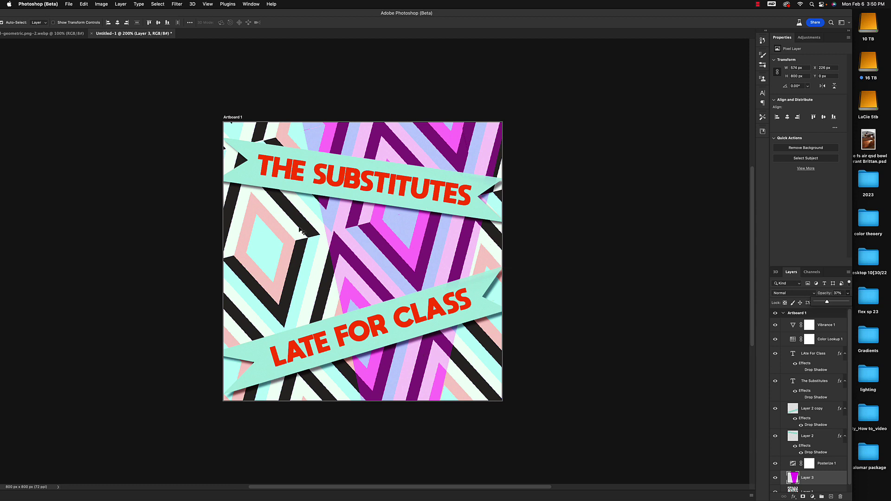
double_click(310, 15)
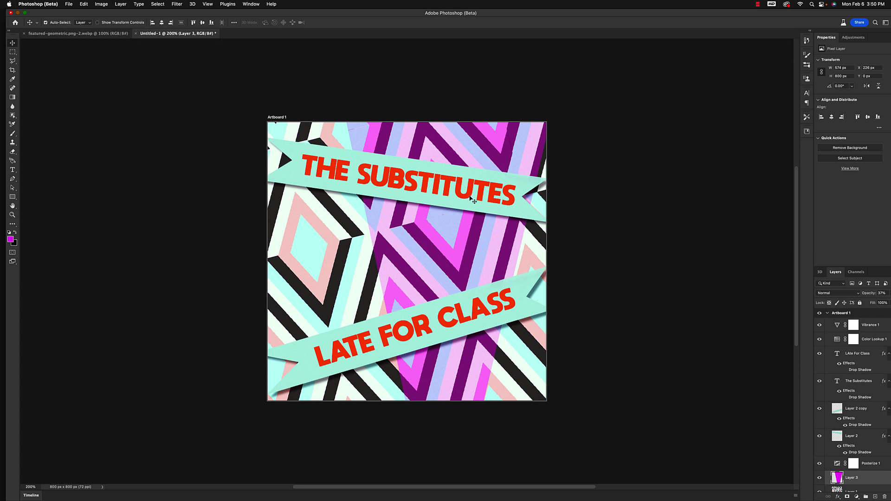
- Scale the magenta Layer 3 wider, shift it left, rotate it about 1.5°, and apply at 200% zoom
key(super+t)
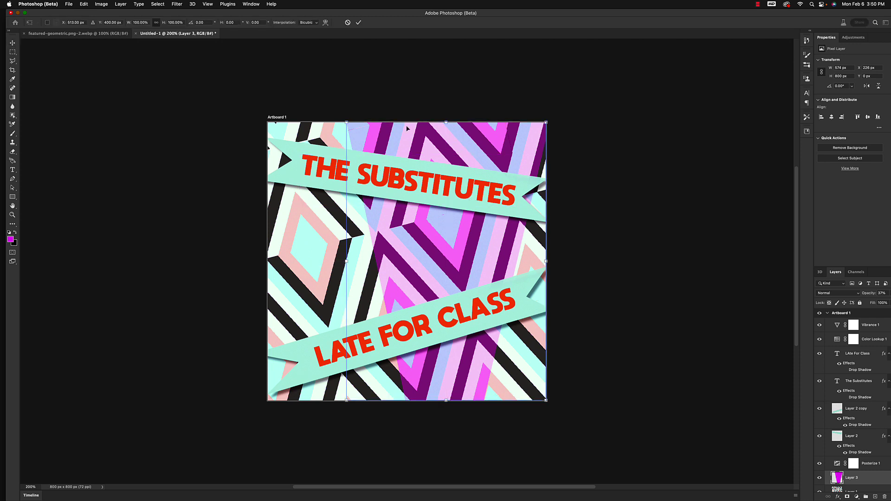
drag(344, 261, 164, 260)
drag(411, 268, 297, 263)
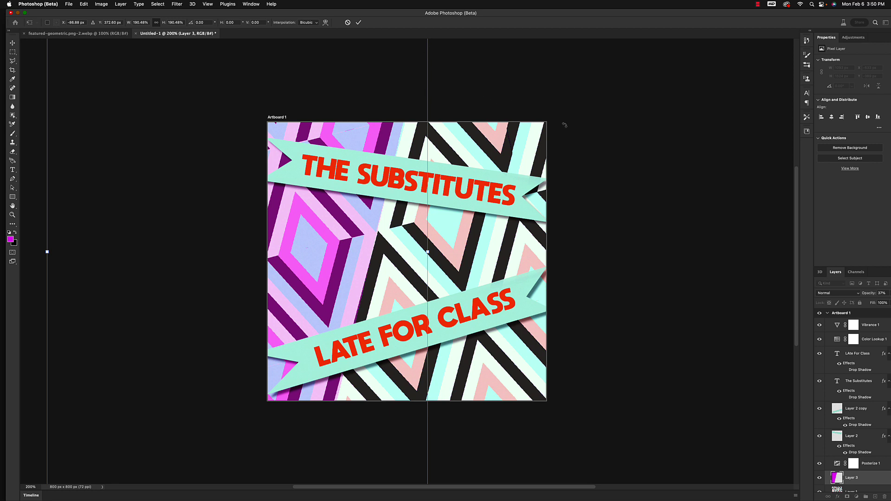
key(super+minus)
key(super+minus)
key(super+minus)
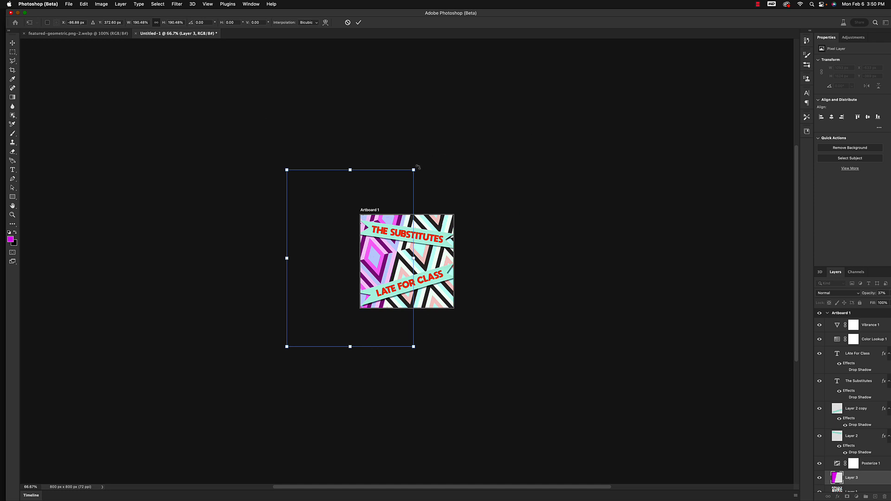
drag(419, 167, 420, 167)
key(Return)
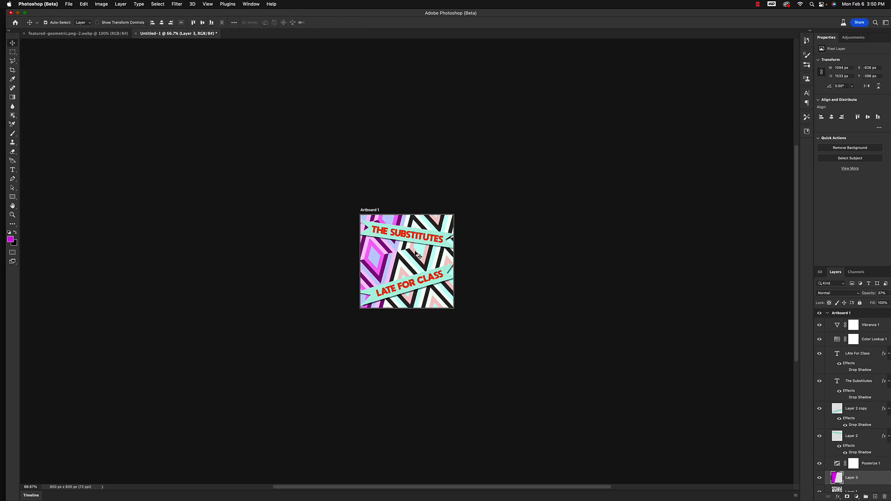
key(super+equal)
key(super+equal)
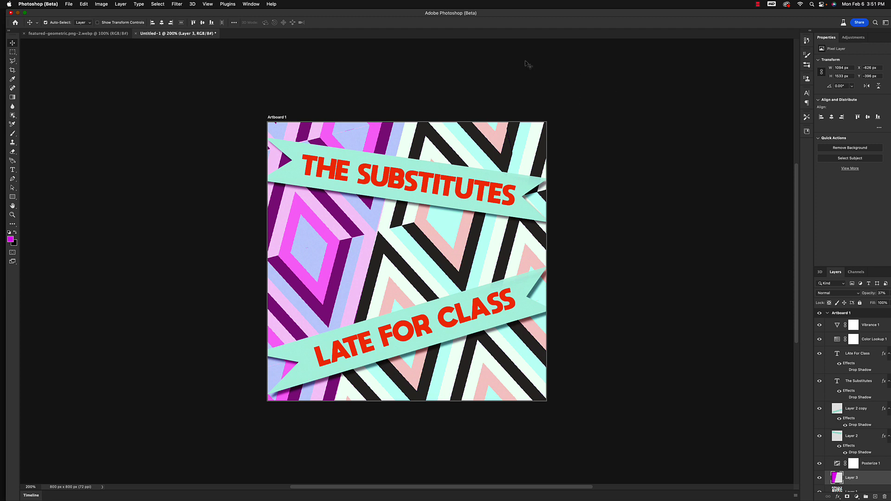
mouse_move(504, 16)
mouse_down()
mouse_move(539, 15)
mouse_move(509, 16)
mouse_up()
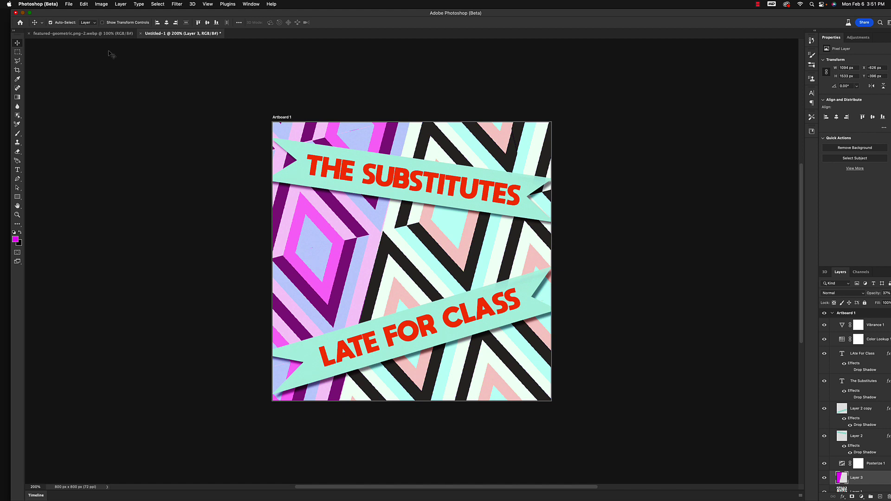
- Start Save As and switch from the cloud save dialog to saving on this computer
click(68, 4)
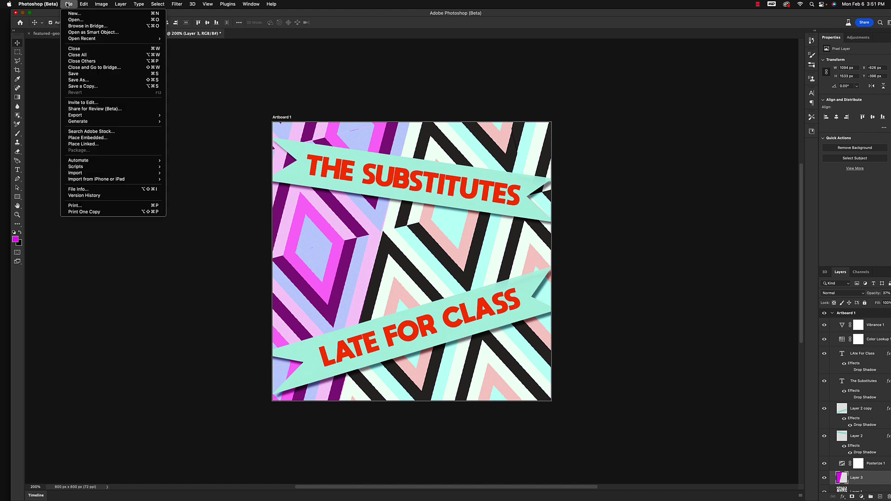
click(85, 81)
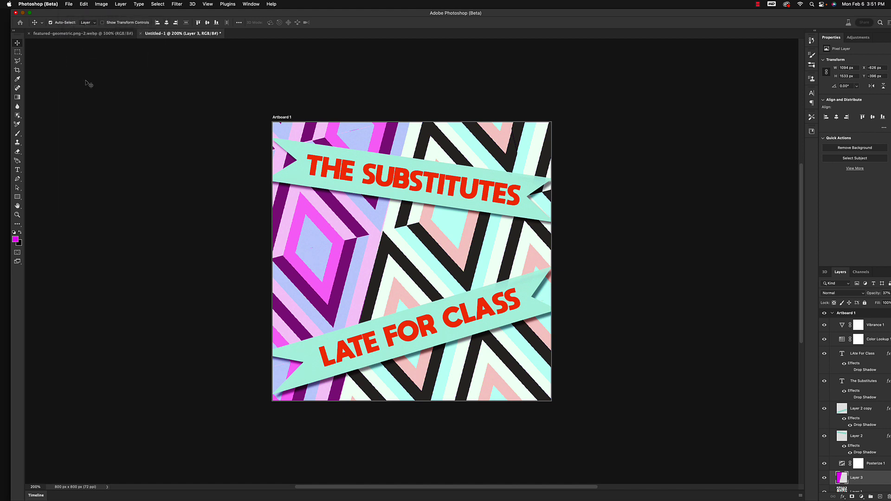
drag(369, 149, 325, 143)
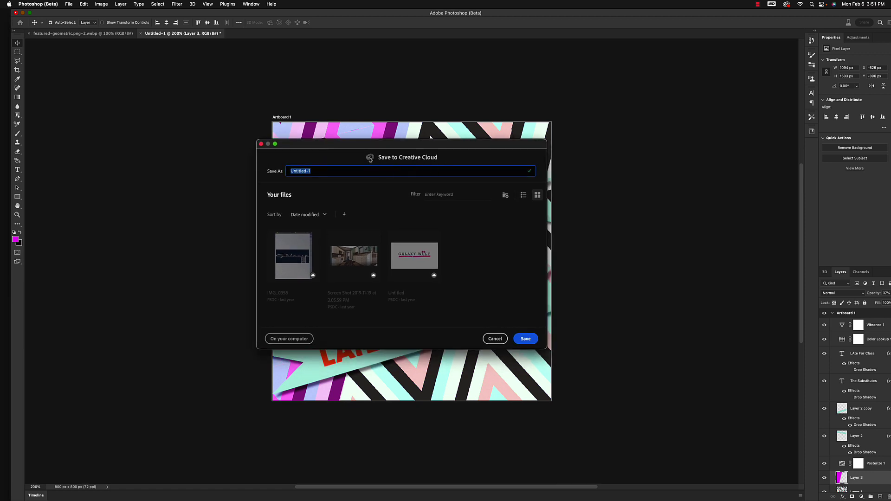
drag(356, 141, 374, 145)
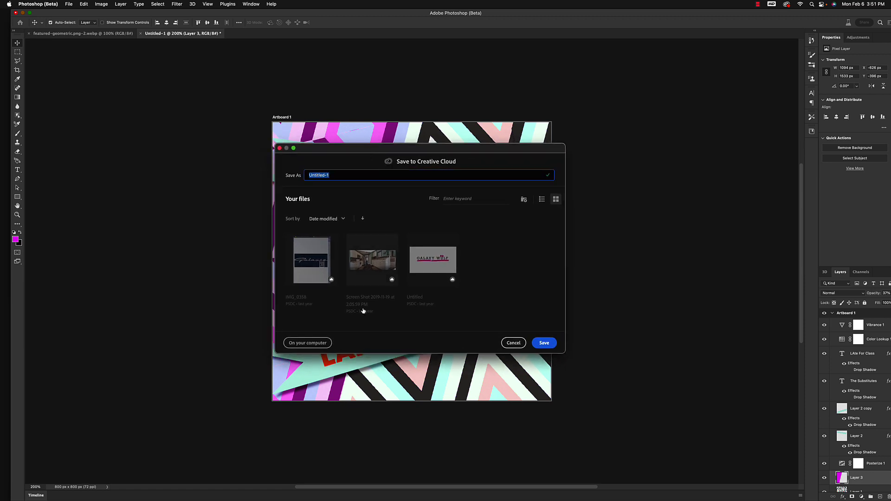
click(309, 344)
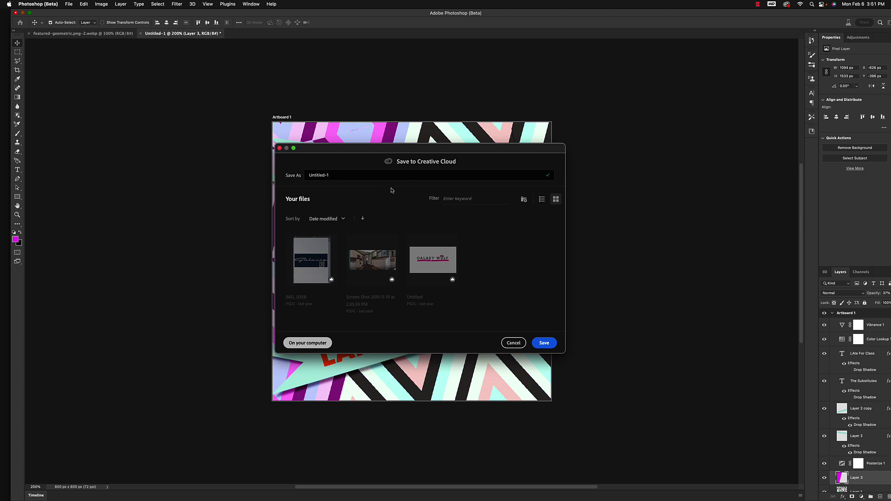
drag(364, 148, 401, 173)
key(super+shift+s)
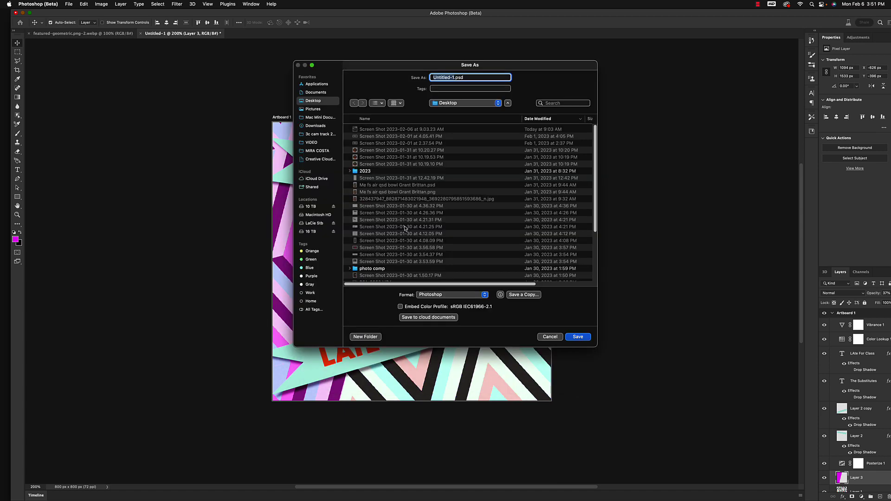
- Save as 'CD cover tut' in 10 TB > MIRA COSTA > MAT 110 HOME with Maximize Compatibility
click(311, 207)
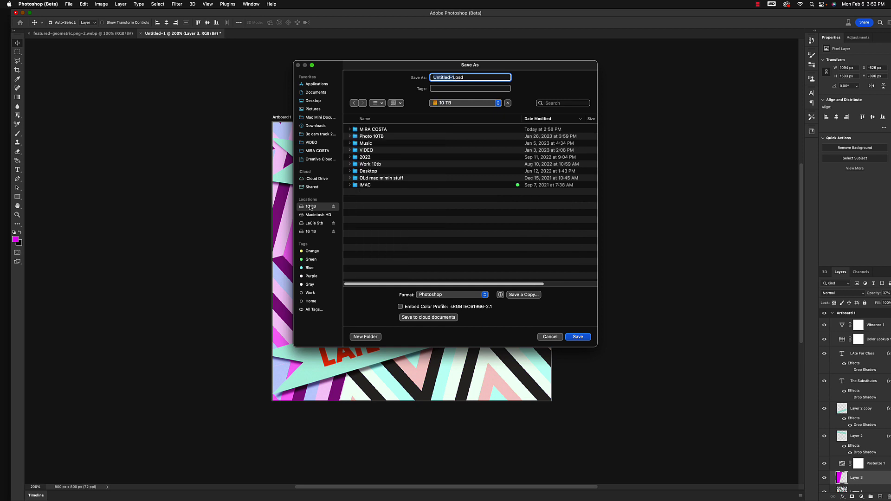
click(376, 130)
click(350, 129)
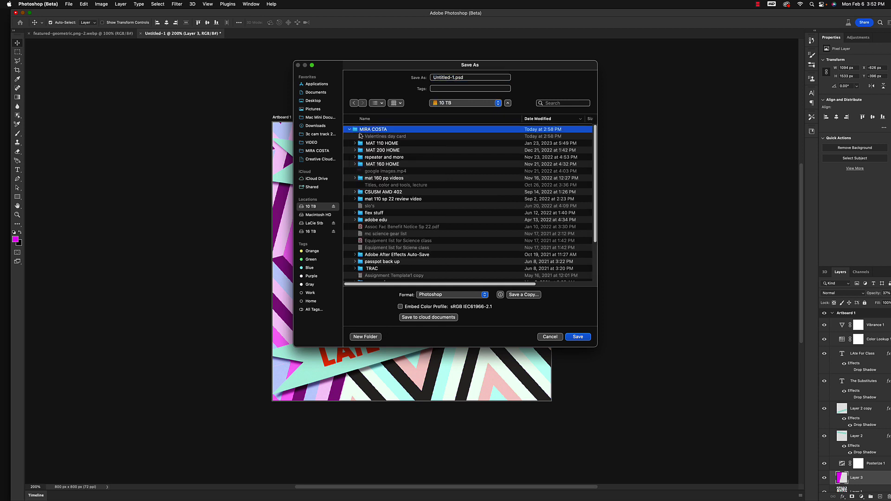
click(382, 144)
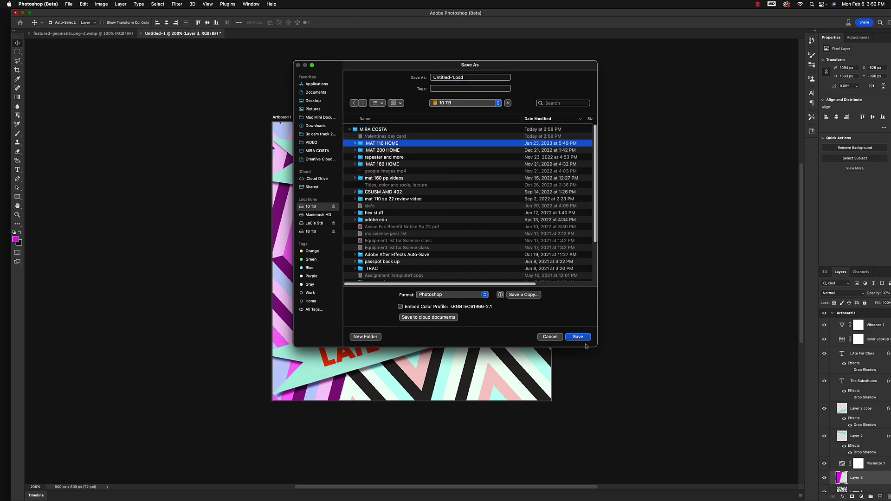
click(455, 77)
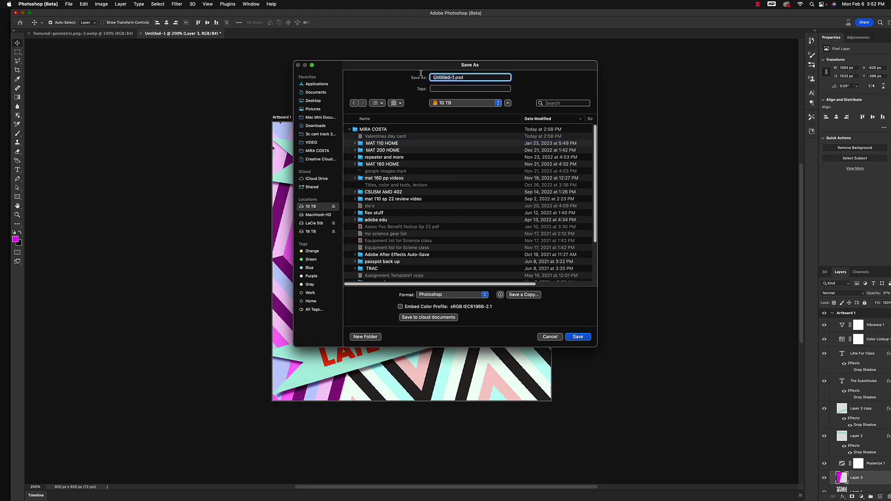
text(CD cover tut)
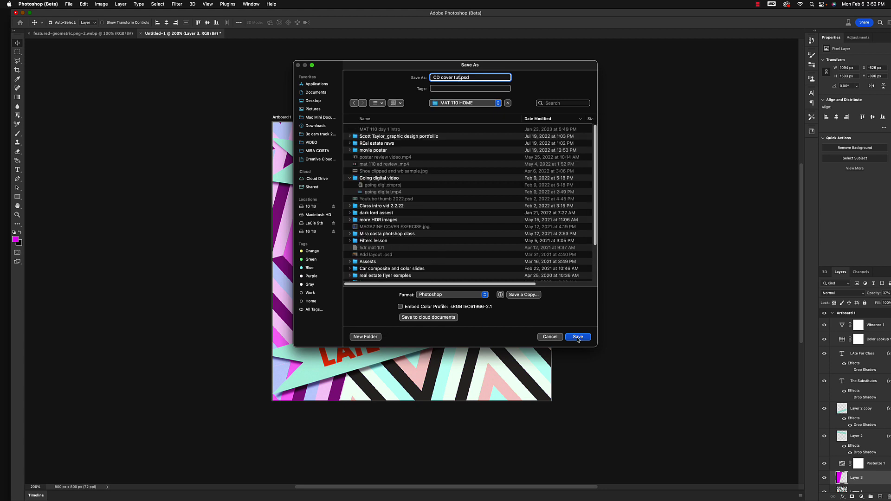
click(578, 338)
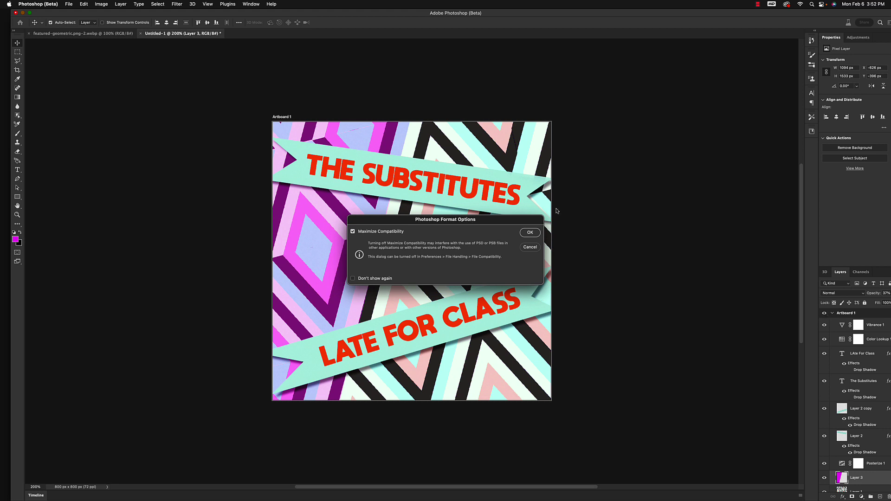
click(530, 233)
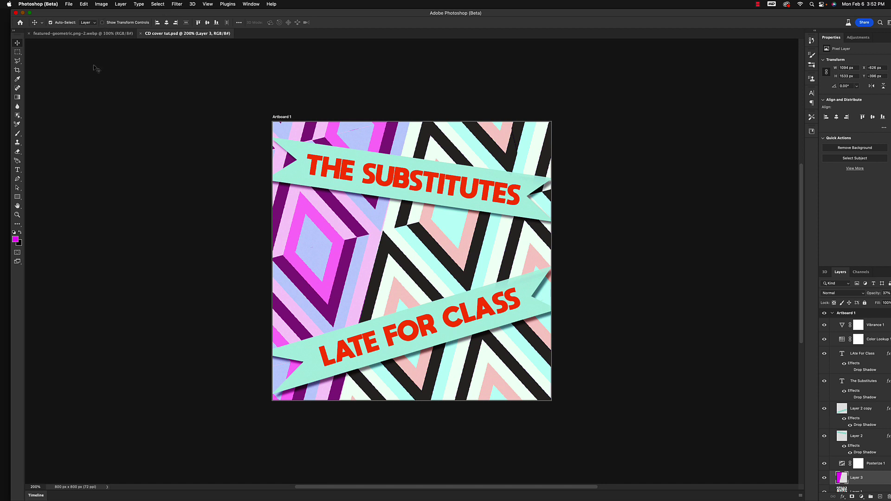
- Open Export As for the artboard and set JPG format with quality raised from 6 to 7
click(69, 4)
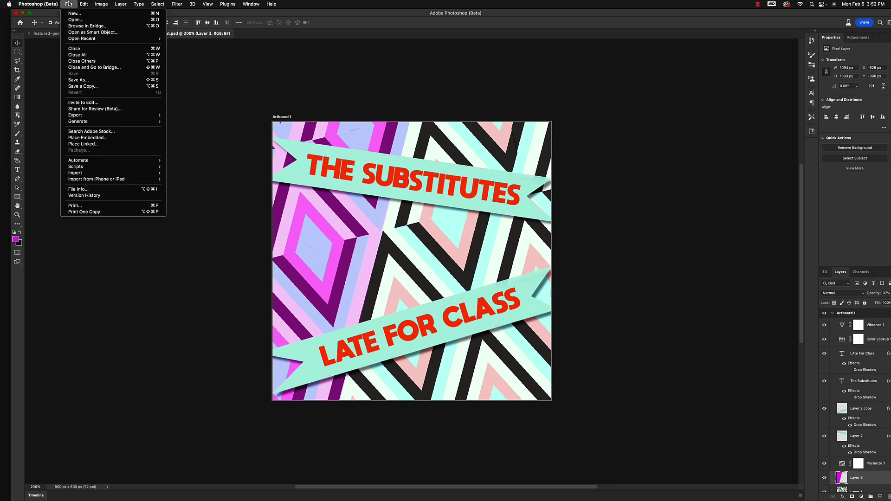
mouse_move(79, 116)
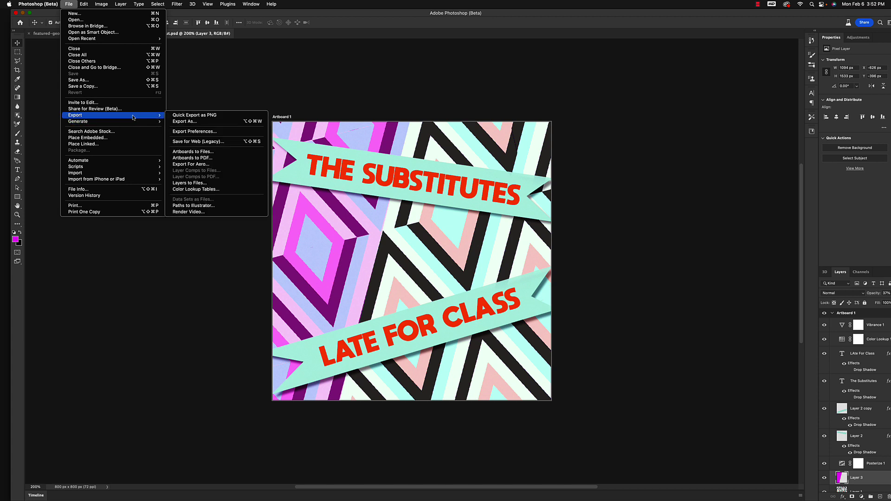
click(184, 122)
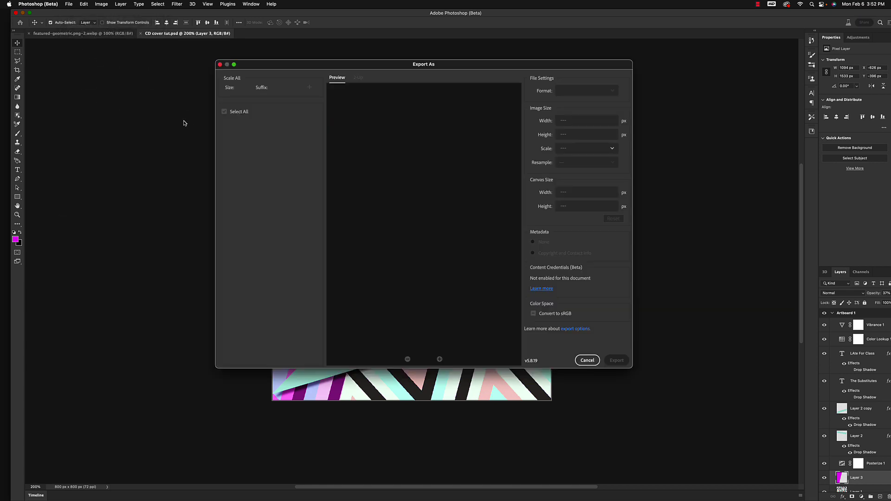
drag(423, 85, 407, 83)
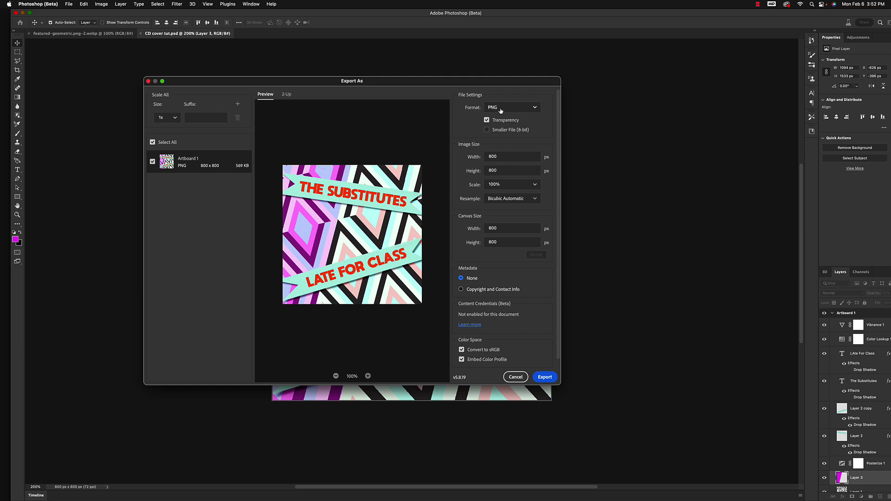
drag(492, 84, 505, 102)
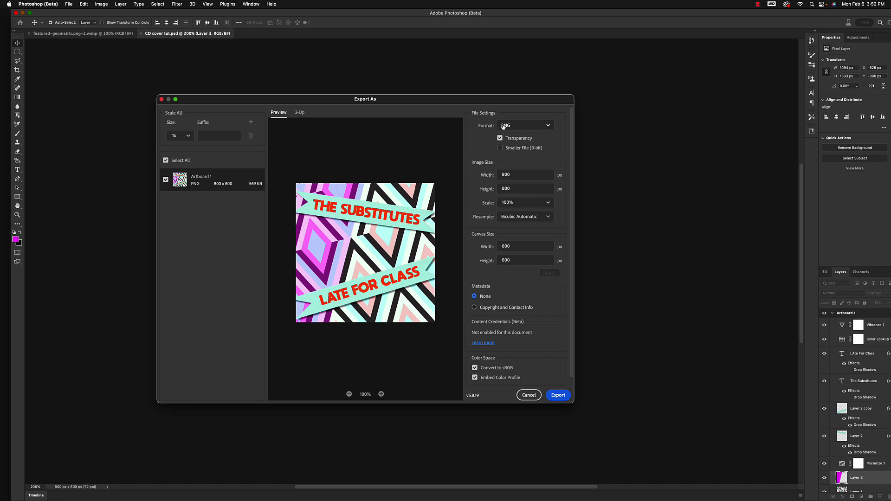
click(549, 126)
click(507, 150)
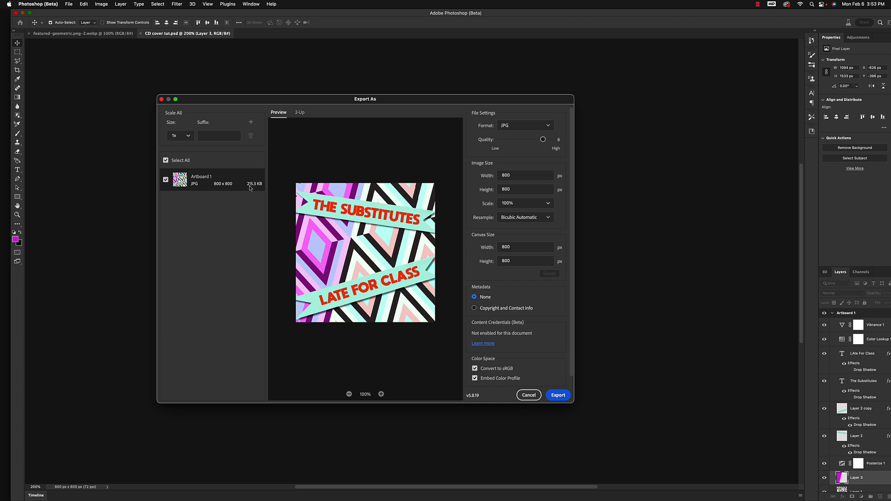
drag(543, 140, 552, 139)
- Switch the format to PNG and back to JPG, reviewing the 800 × 800 export settings
click(548, 125)
click(524, 139)
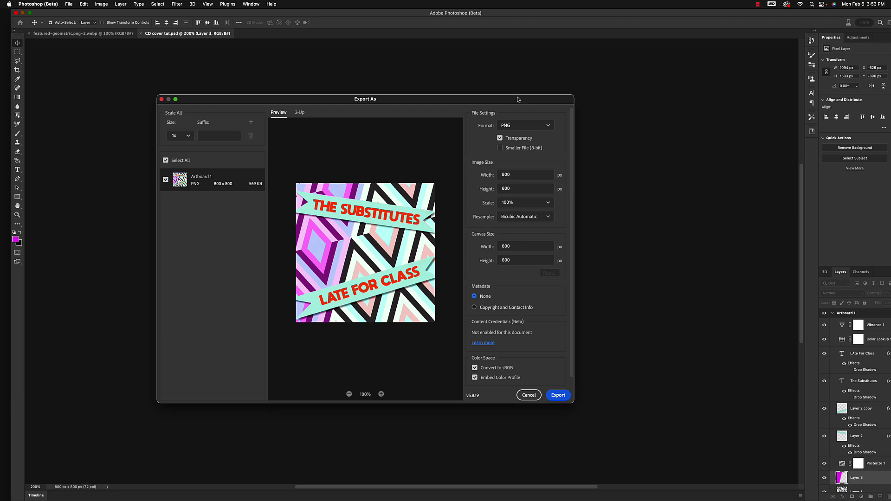
drag(518, 100, 513, 94)
click(545, 121)
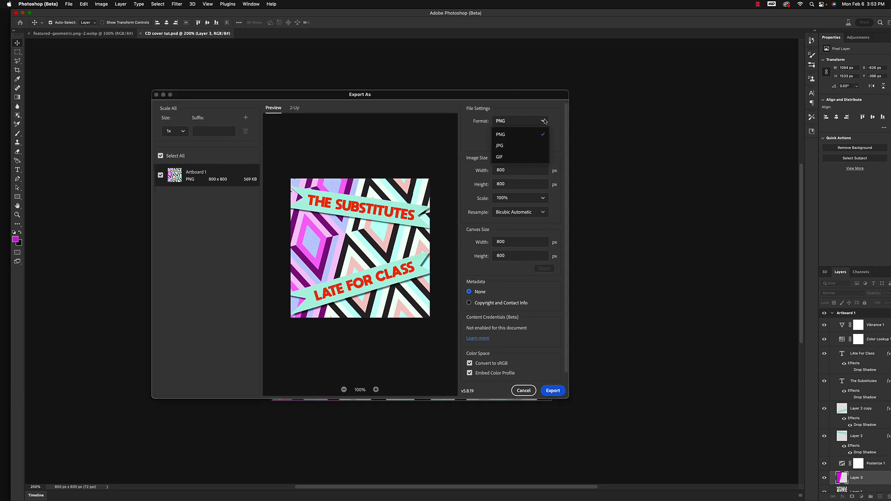
click(500, 146)
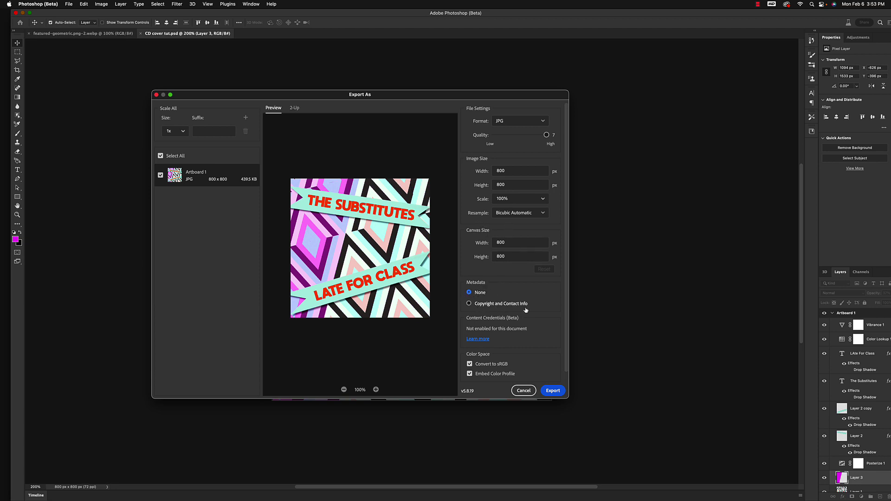
scroll(520, 314, down, 1)
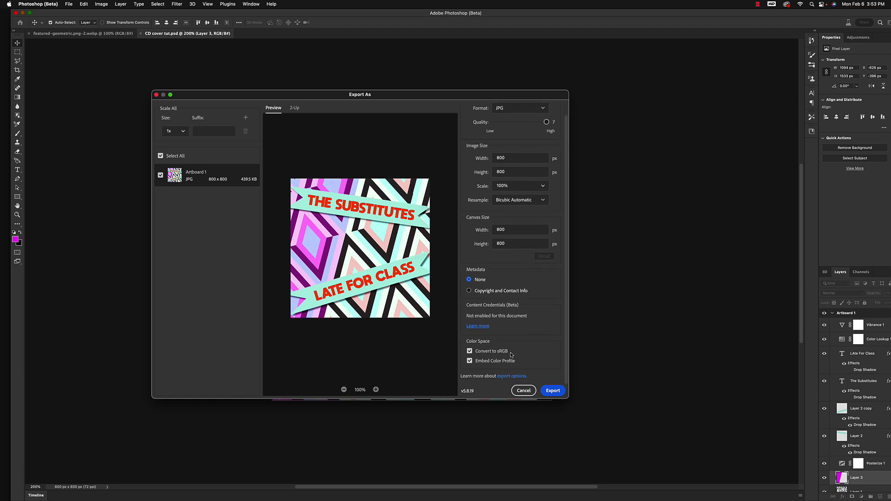
- Export the JPG named 'CD the substitutes' into 10 TB > MAT 110 HOME
click(553, 391)
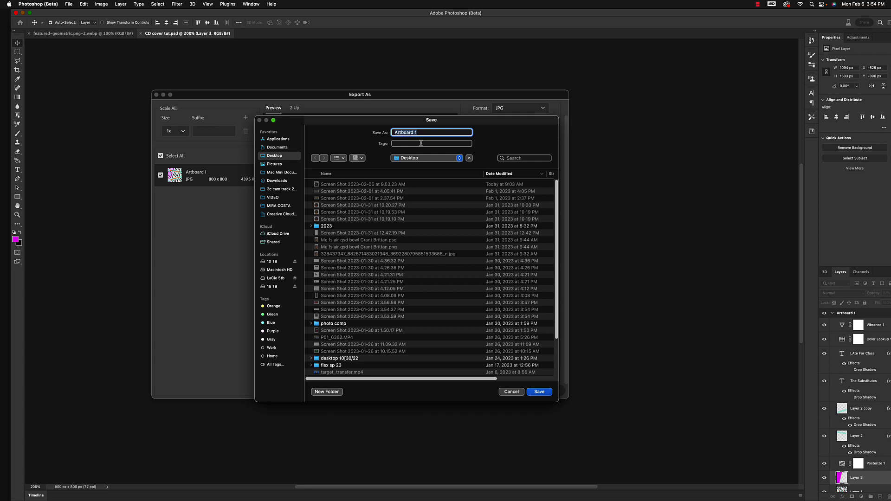
text(CD the substitutes)
click(269, 262)
click(338, 191)
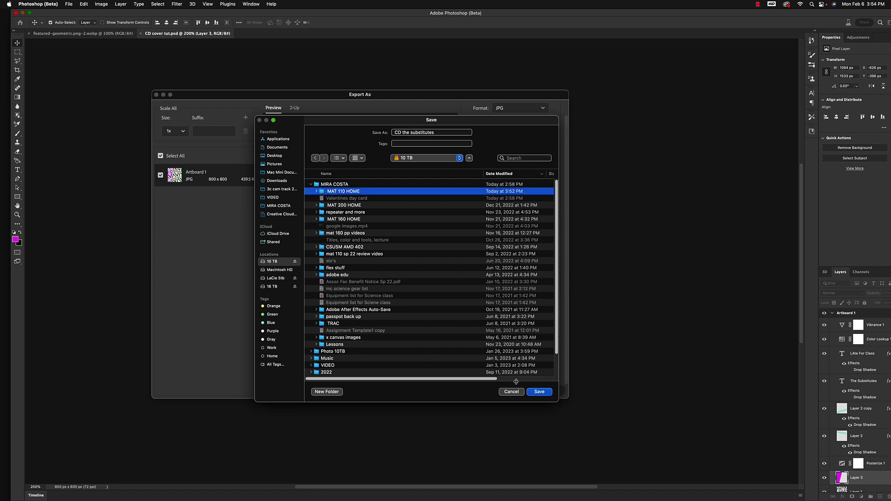
click(537, 393)
click(538, 393)
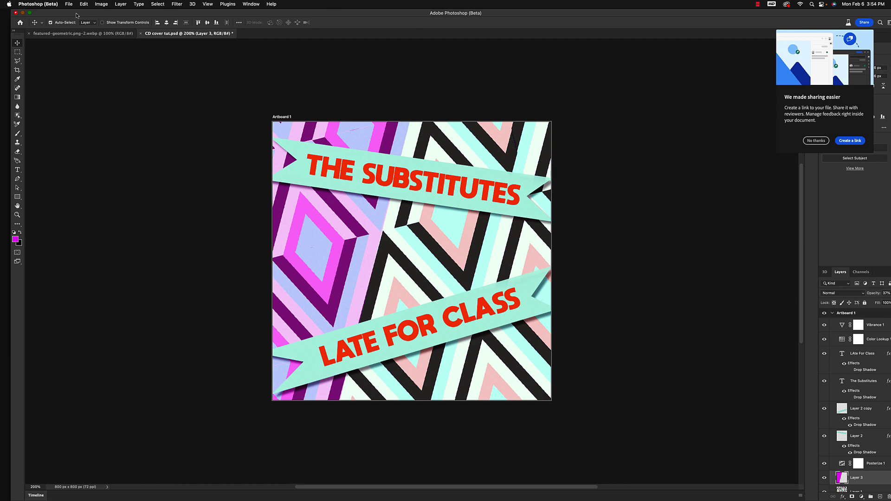
- Open MAT 110 HOME on the 10 TB drive in Finder, enlarge the window, and sort by Date Modified
click(22, 13)
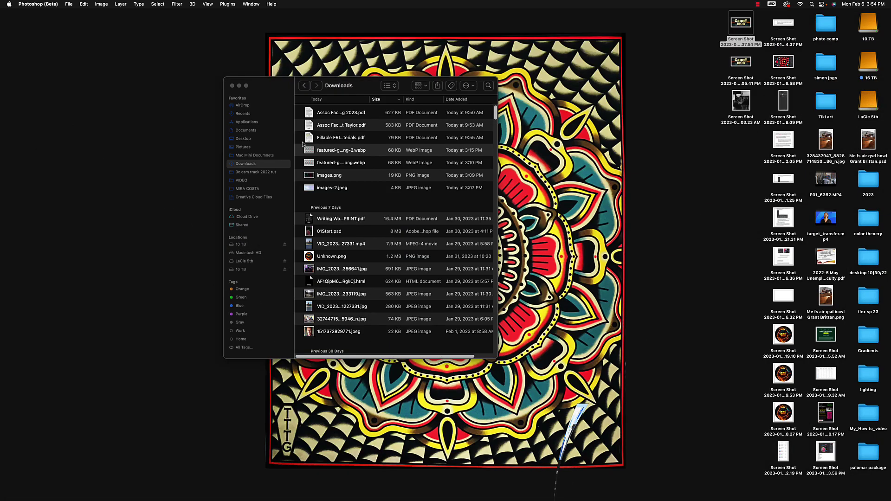
click(239, 245)
double_click(324, 117)
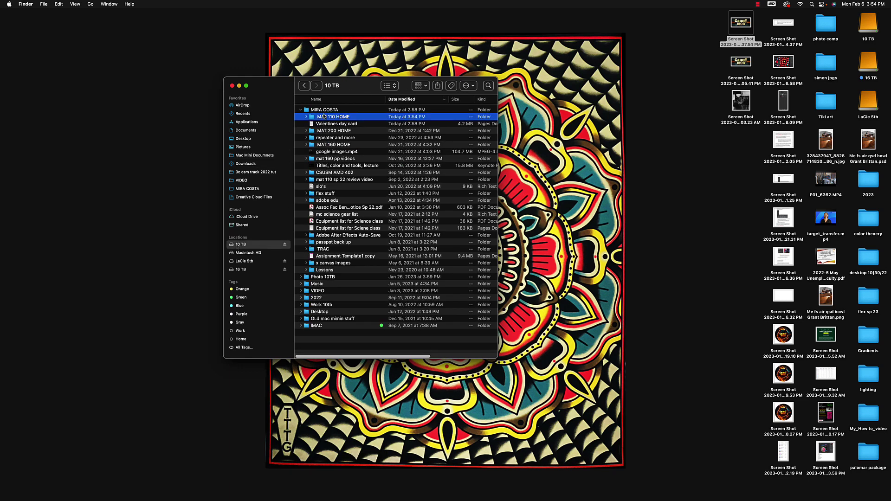
drag(400, 89, 379, 89)
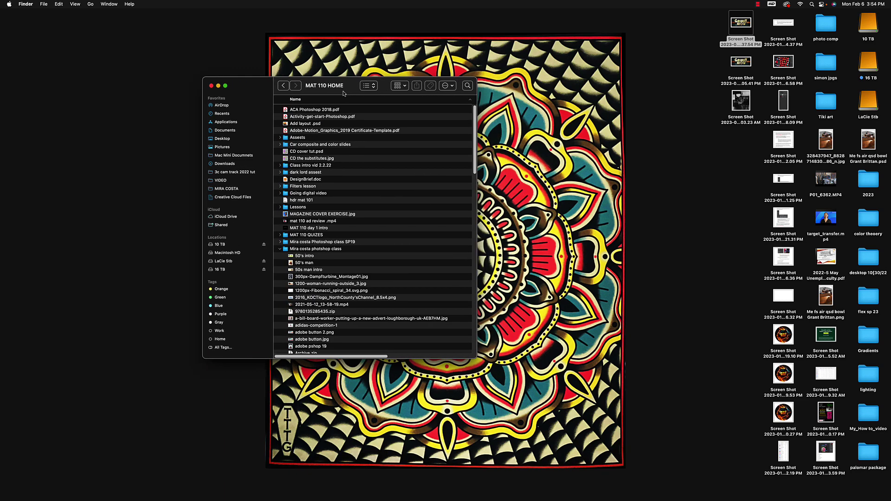
click(374, 87)
click(343, 87)
drag(480, 363, 706, 405)
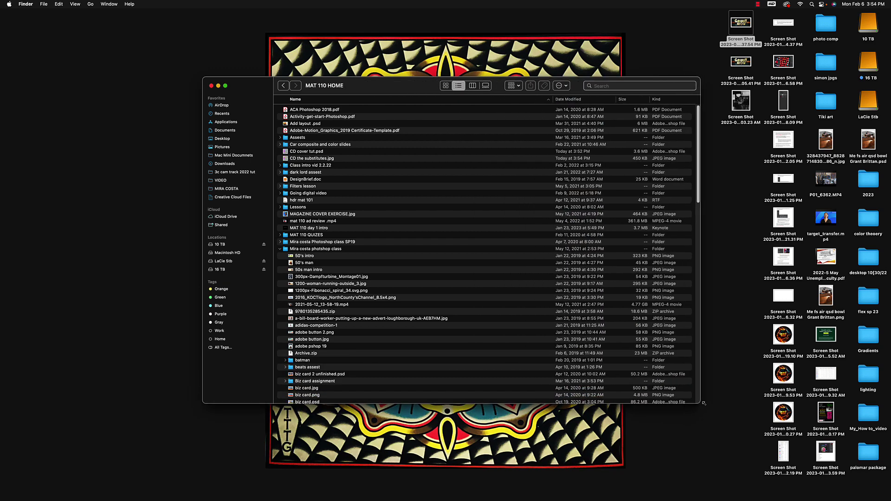
click(598, 101)
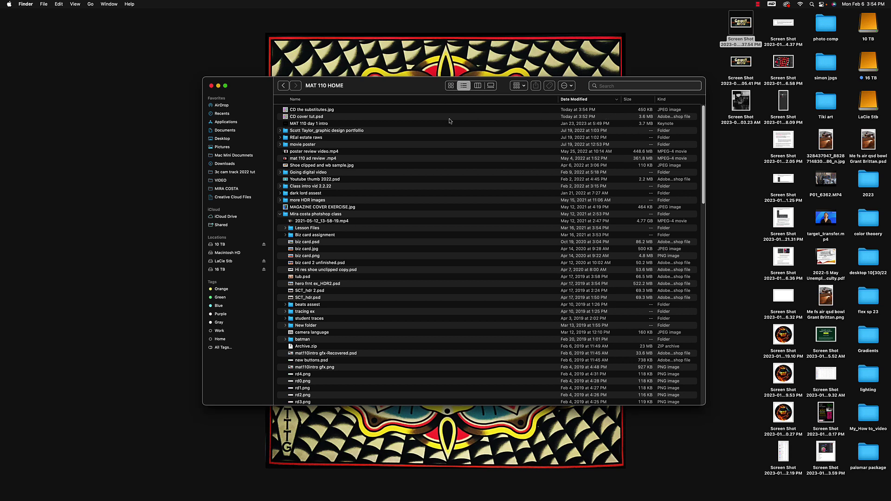
- Select CD cover tut.psd and CD the substitutes.jpg, then Quick Look the exported JPG poster
click(288, 118)
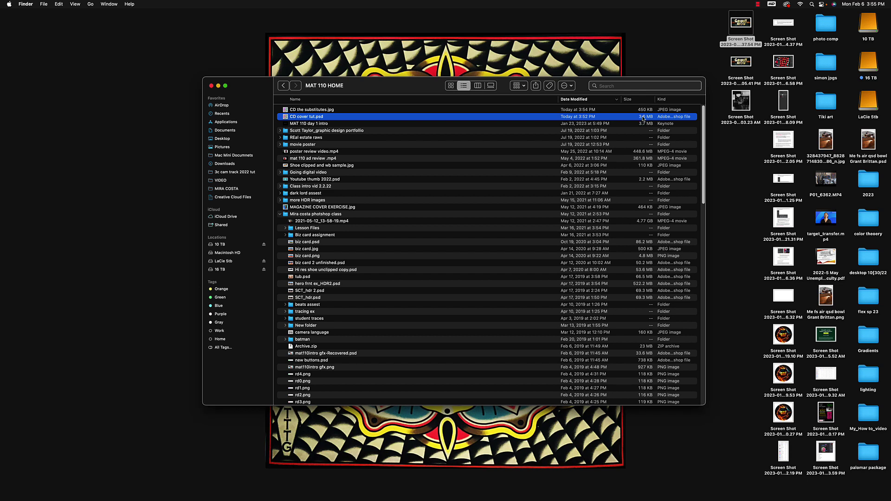
click(641, 110)
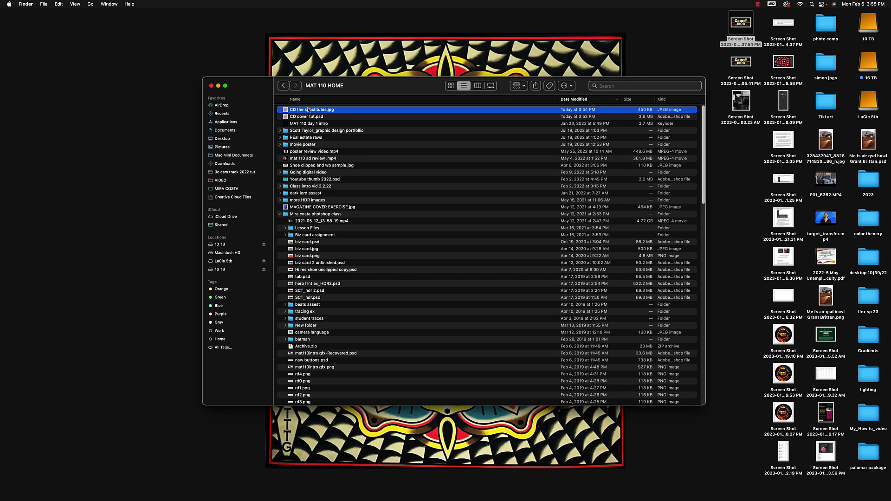
click(645, 118)
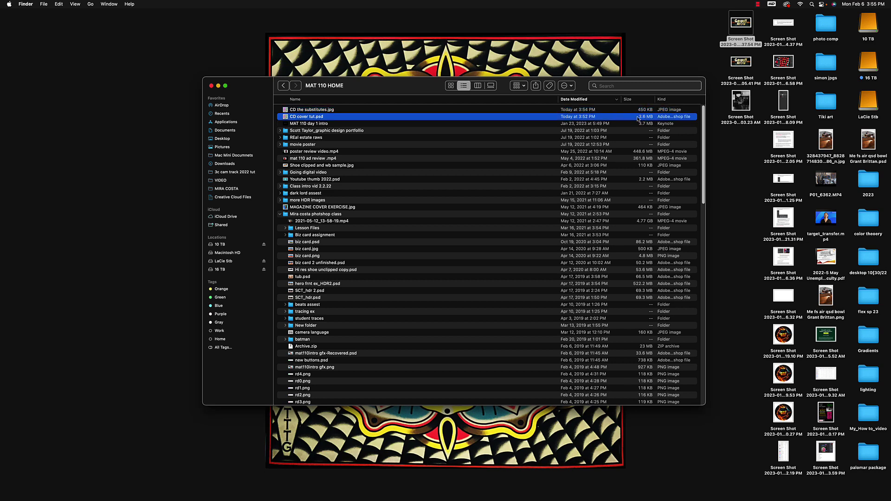
click(636, 110)
key(space)
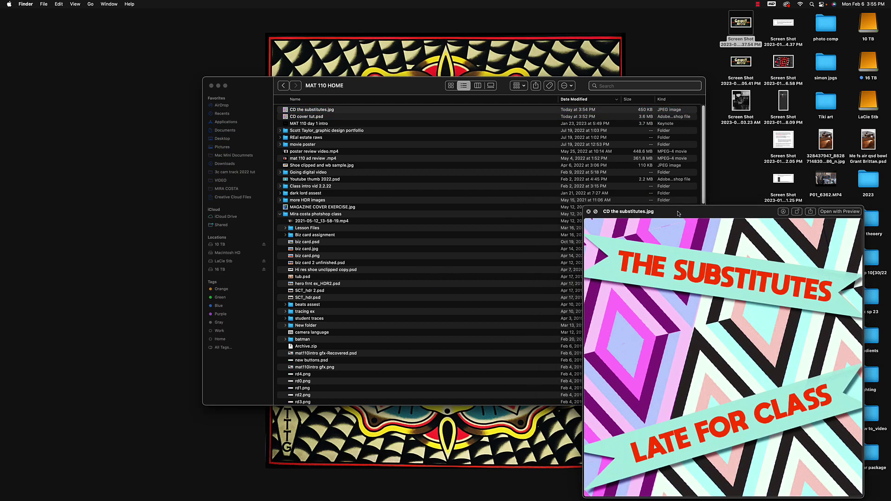
drag(679, 213, 488, 159)
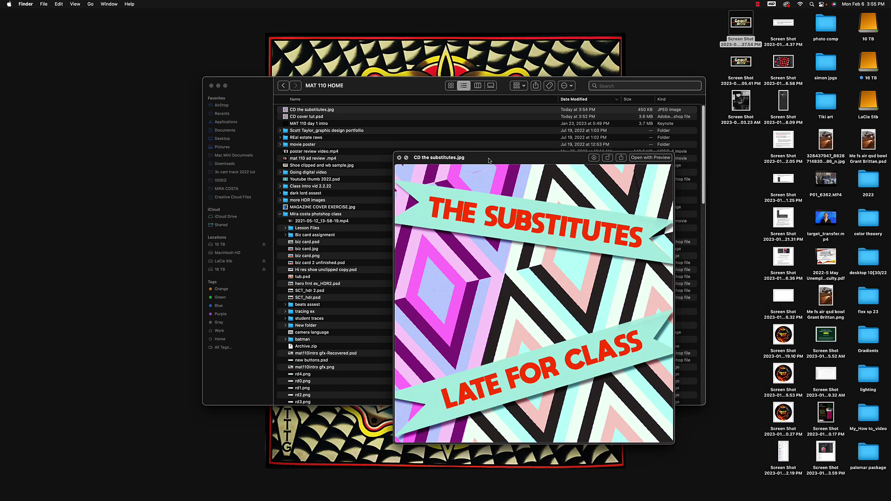
click(400, 158)
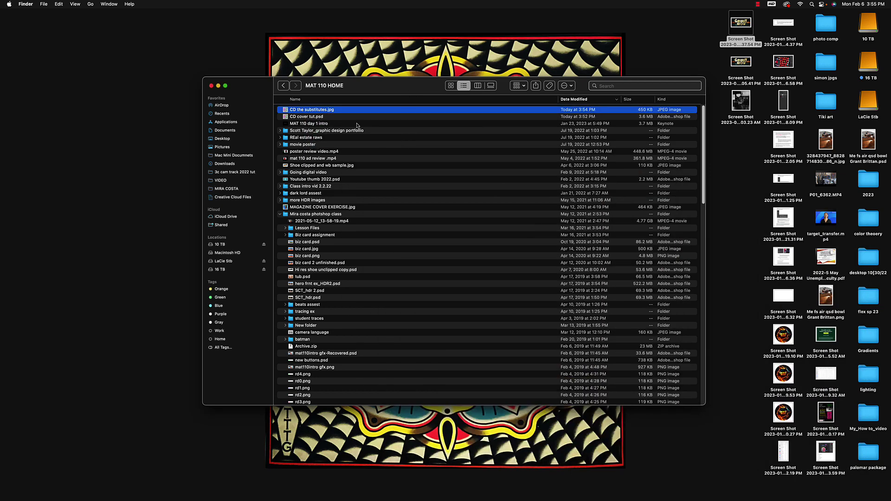